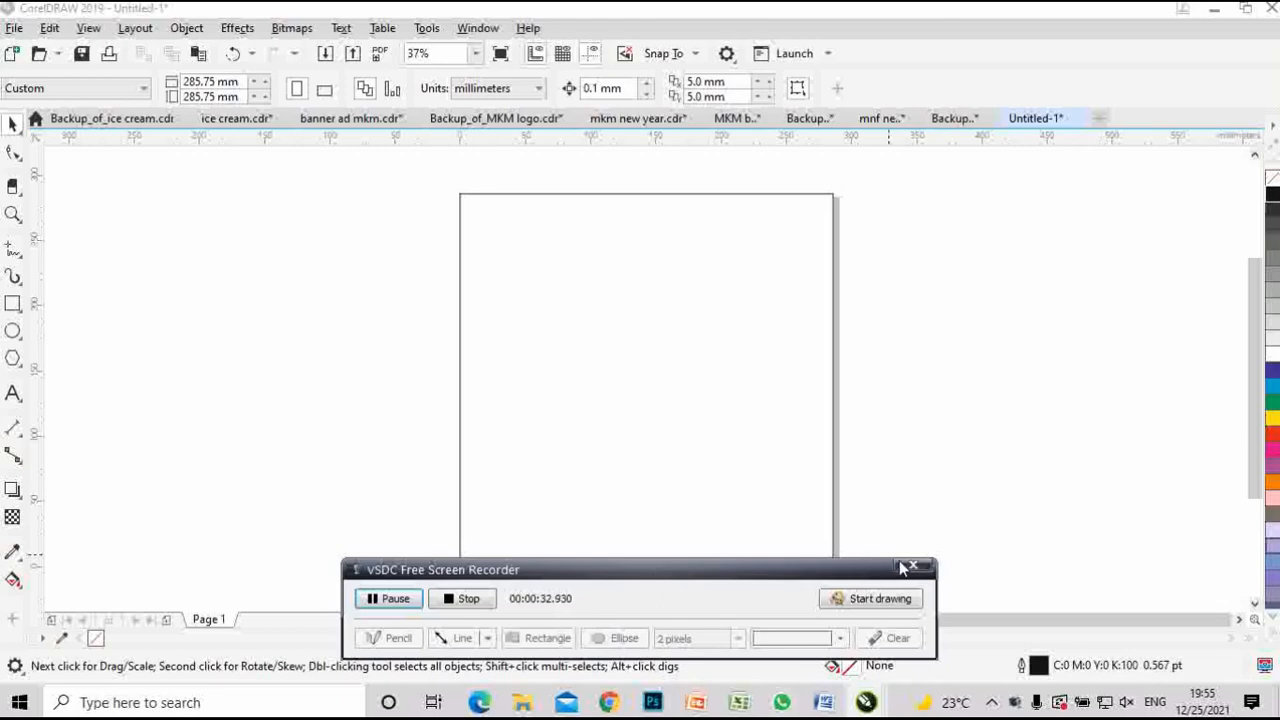
- Make the page a 285.75 mm square and cover it with a matching 285.75 × 285.75 mm rectangle
drag(768, 580, 1130, 715)
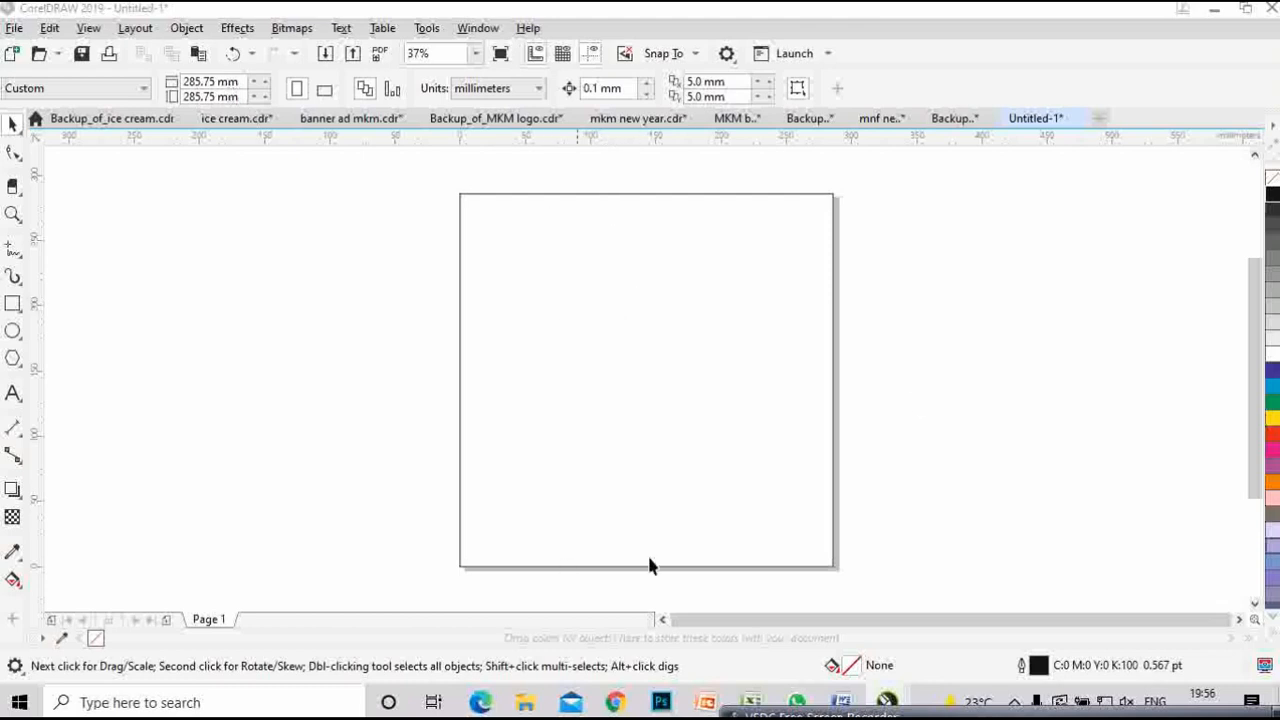
click(757, 293)
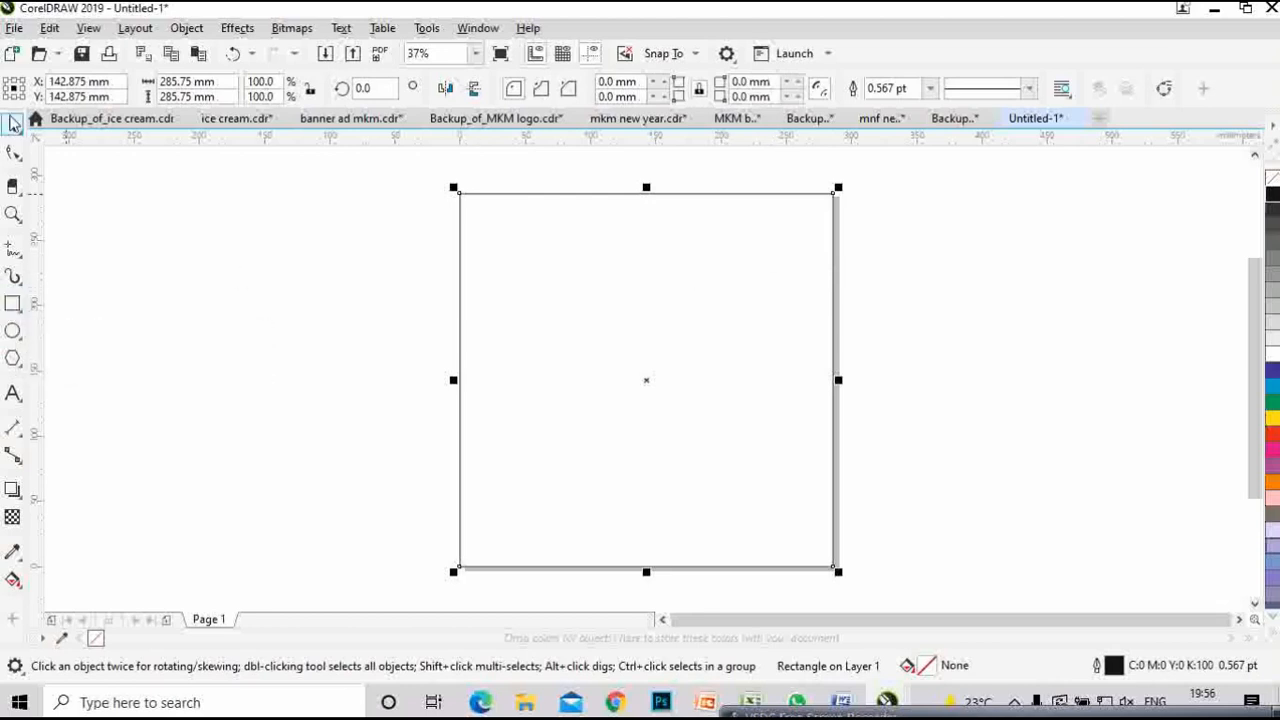
click(1065, 268)
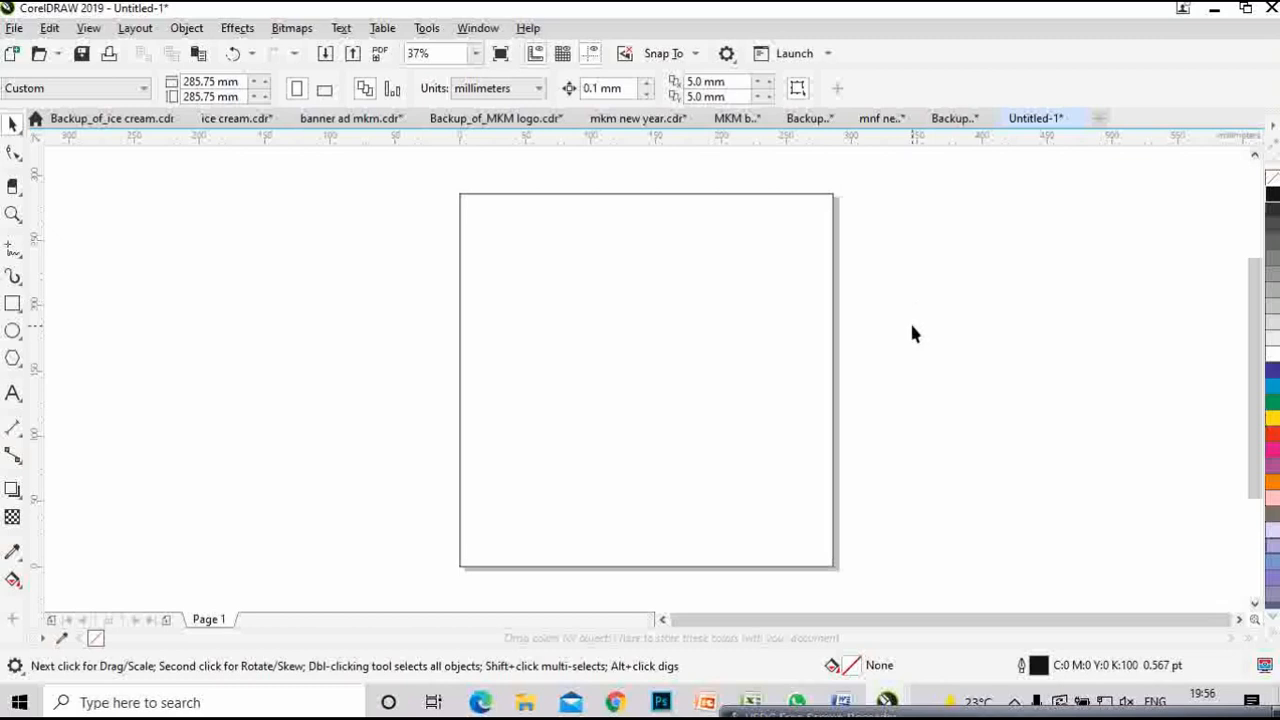
- On the HiClipart computer-workstation page, request the Download Original PNG
click(614, 702)
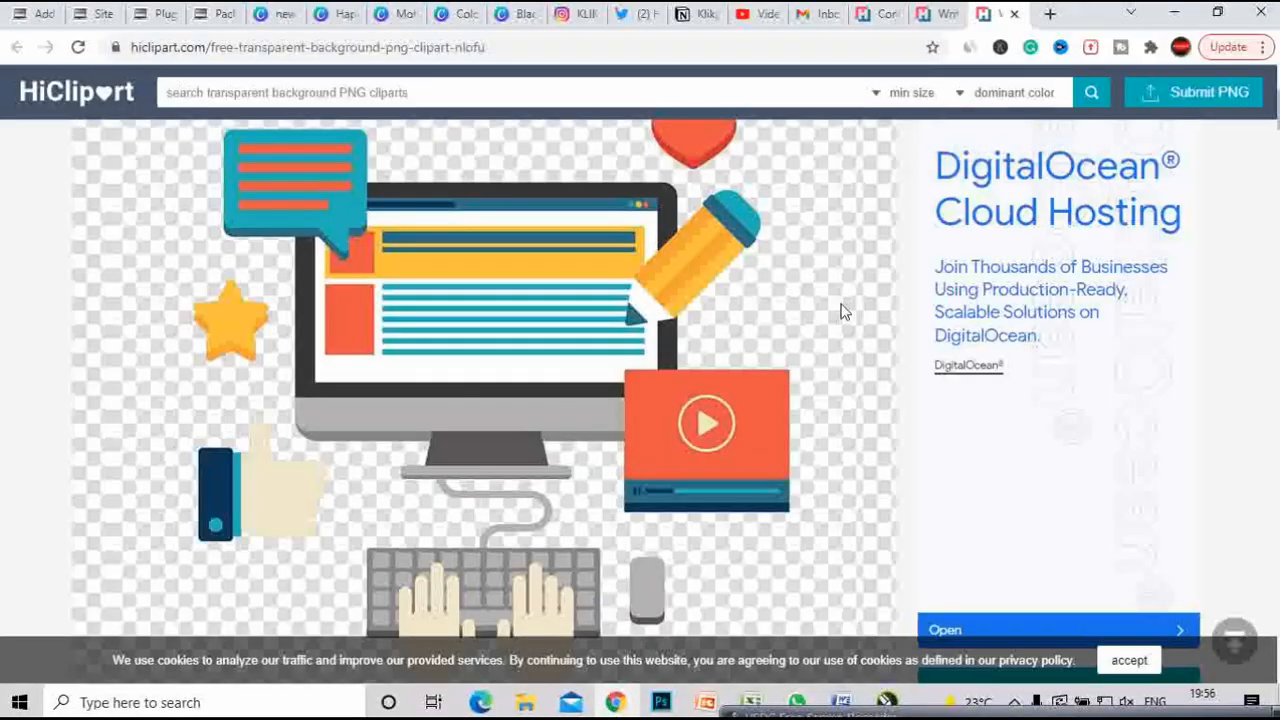
scroll(843, 309, up, 4)
scroll(669, 274, down, 5)
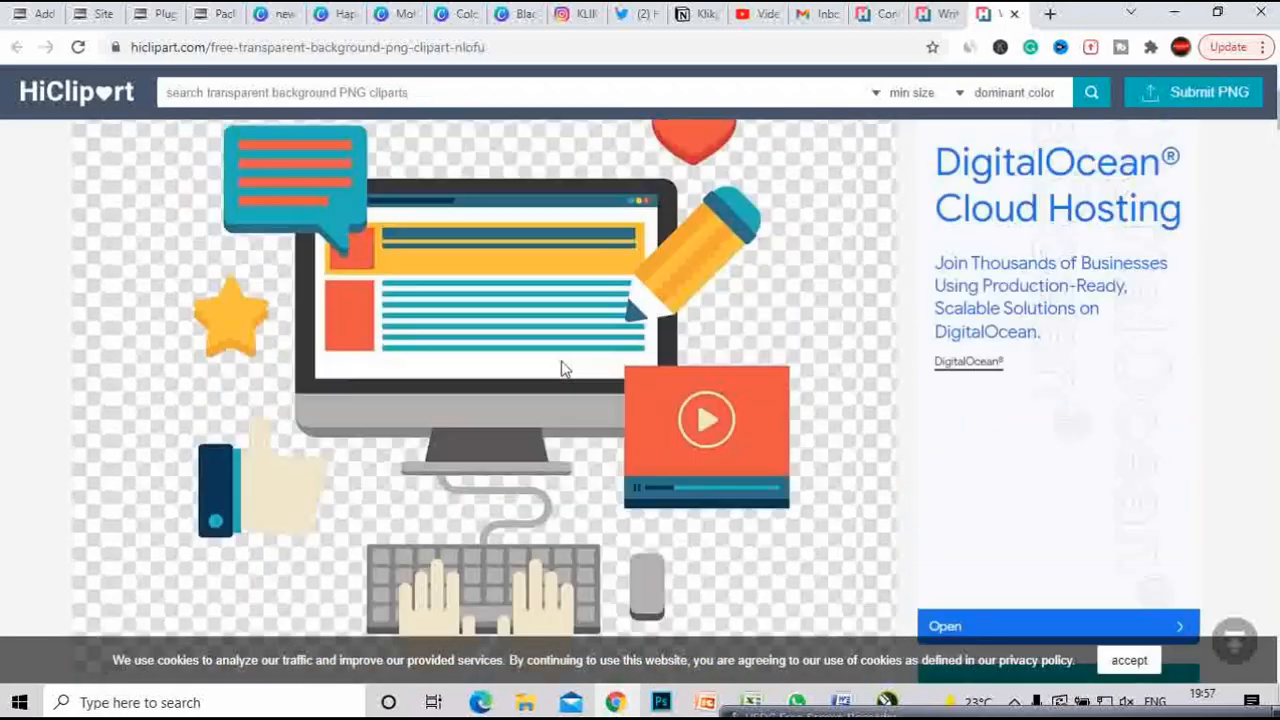
scroll(562, 367, up, 2)
scroll(562, 367, down, 2)
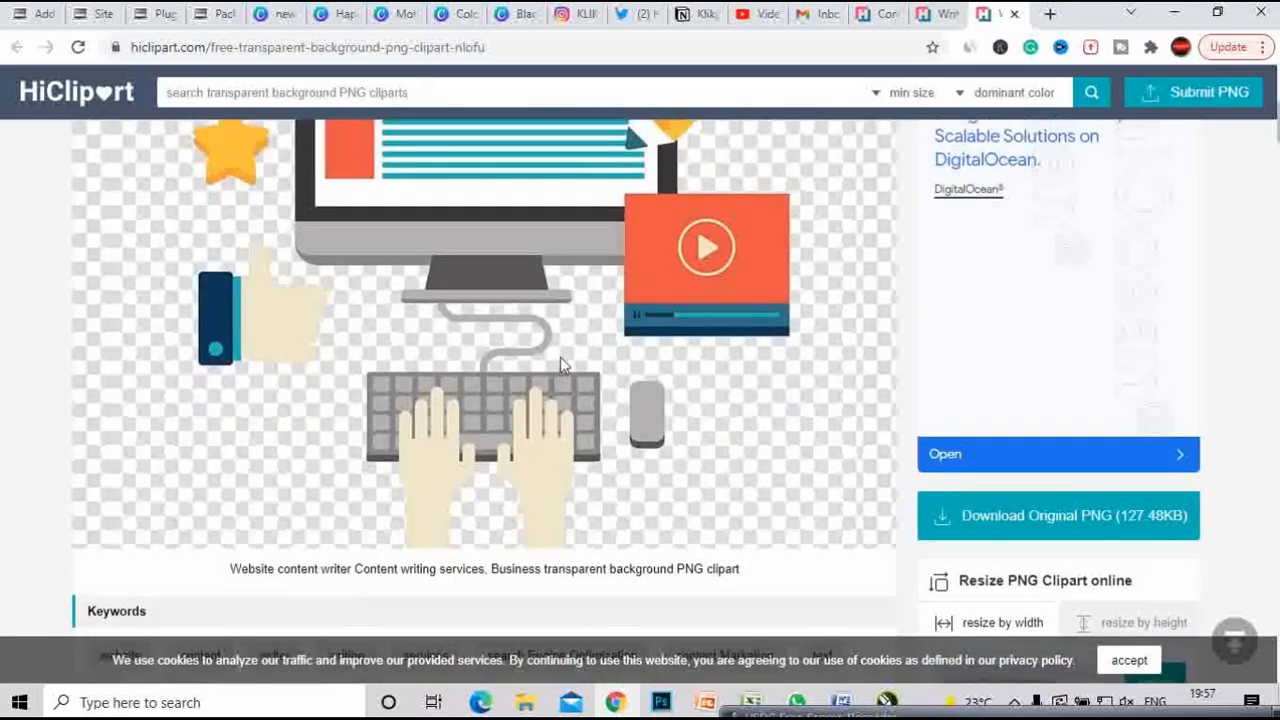
scroll(560, 363, up, 2)
scroll(800, 410, down, 2)
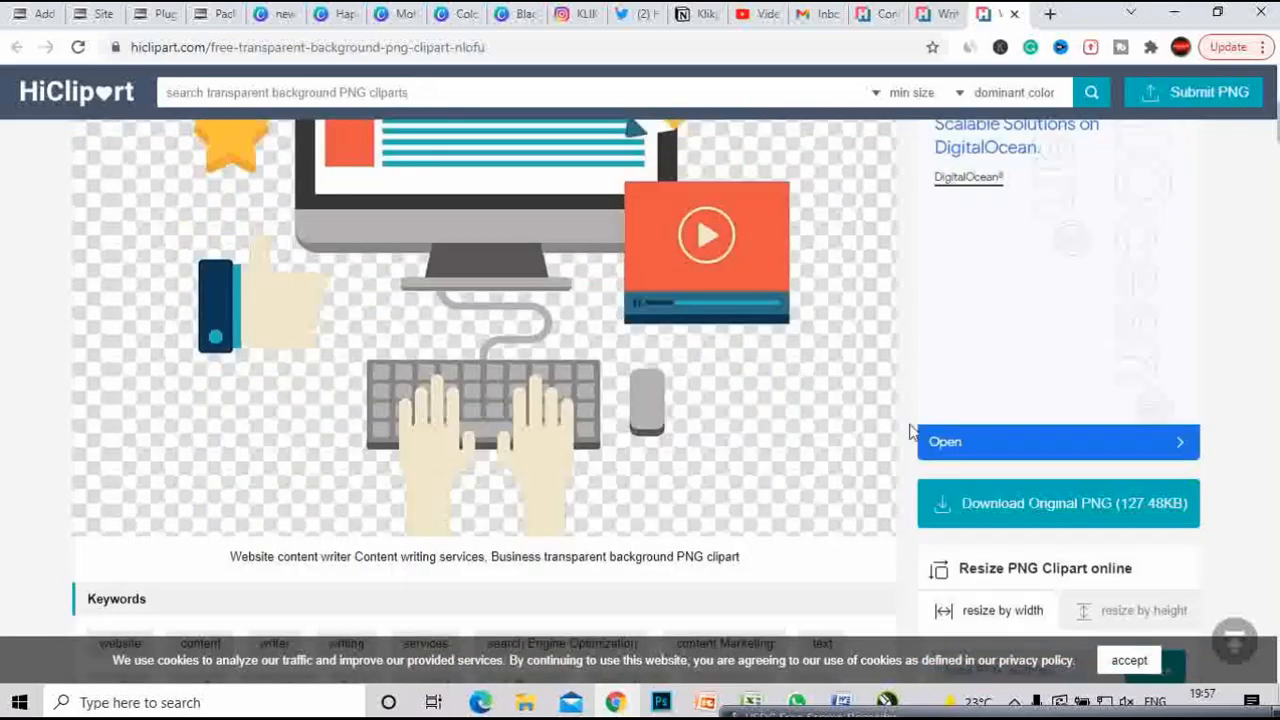
click(966, 504)
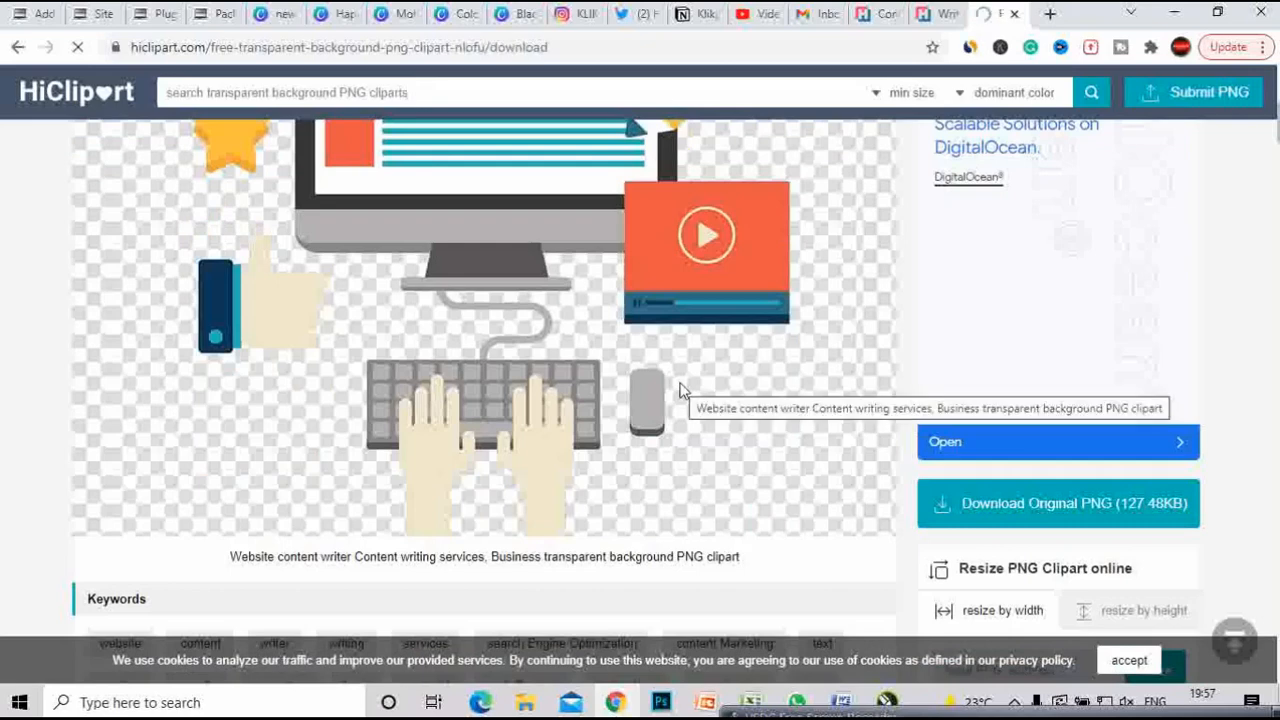
- Pass the CAPTCHA, save the 920×781 PNG, and drag it into CorelDRAW beside the page
scroll(664, 392, down, 5)
scroll(662, 392, down, 1)
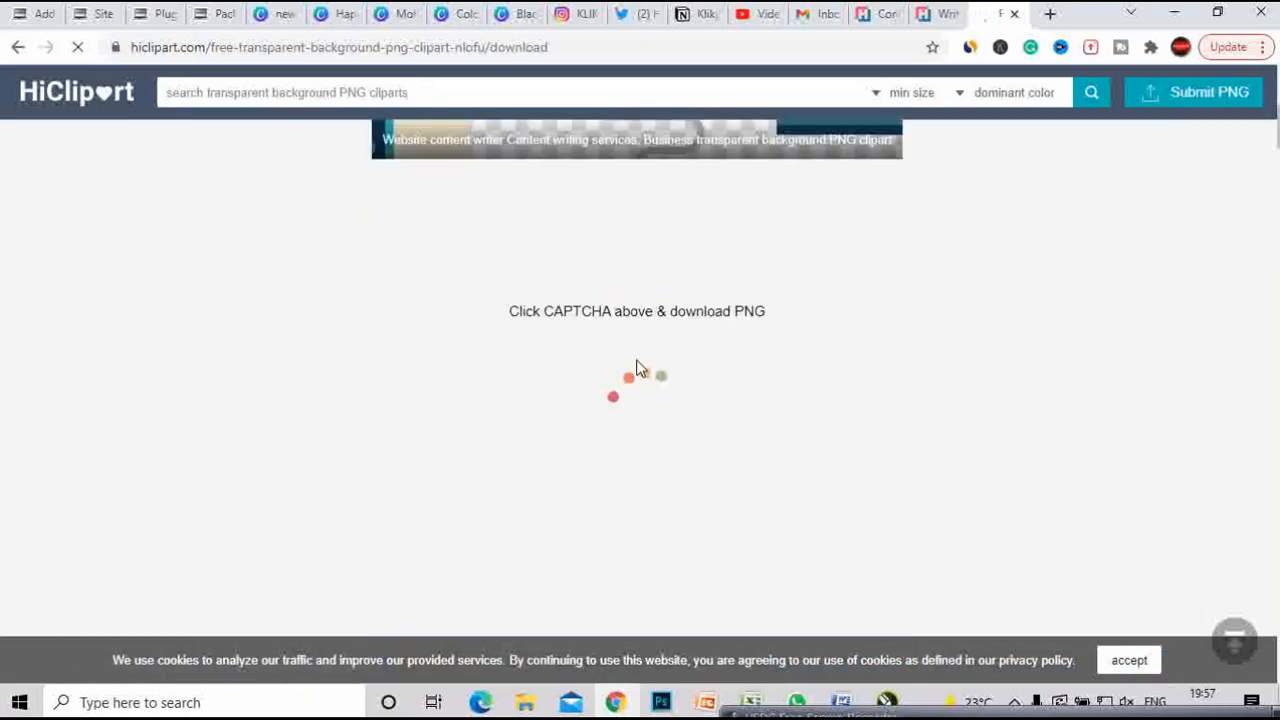
click(568, 236)
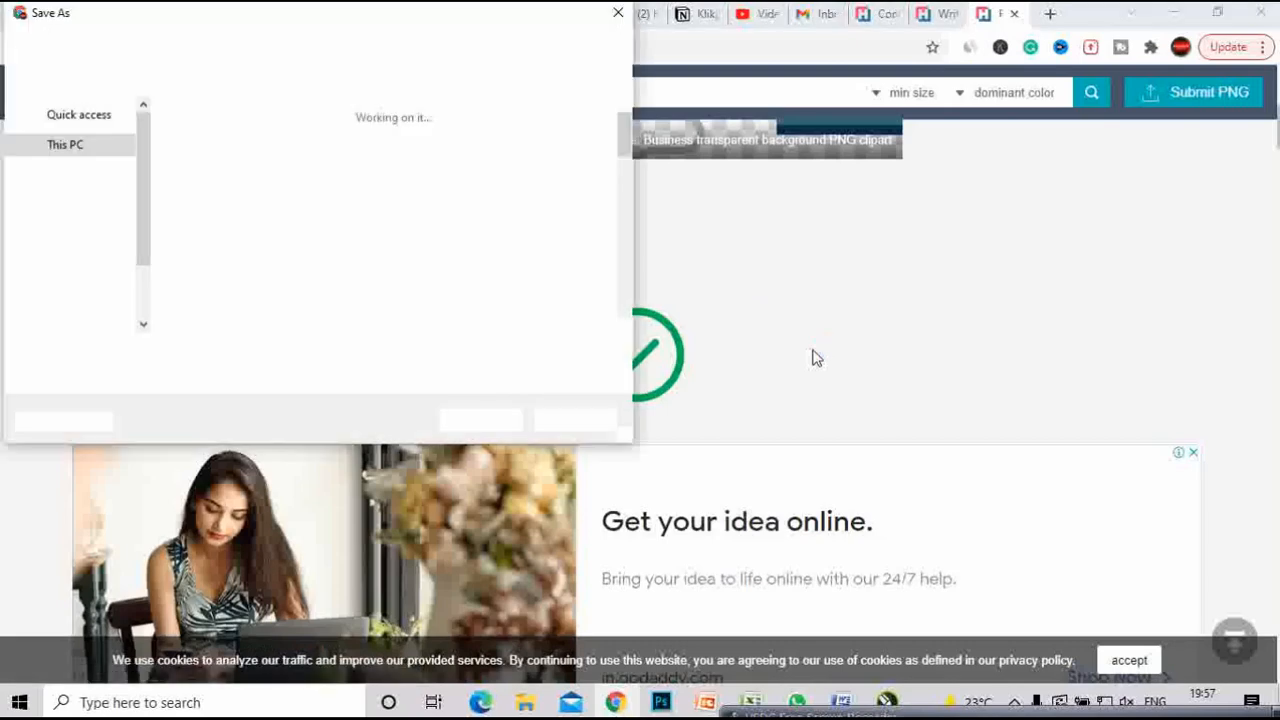
click(481, 419)
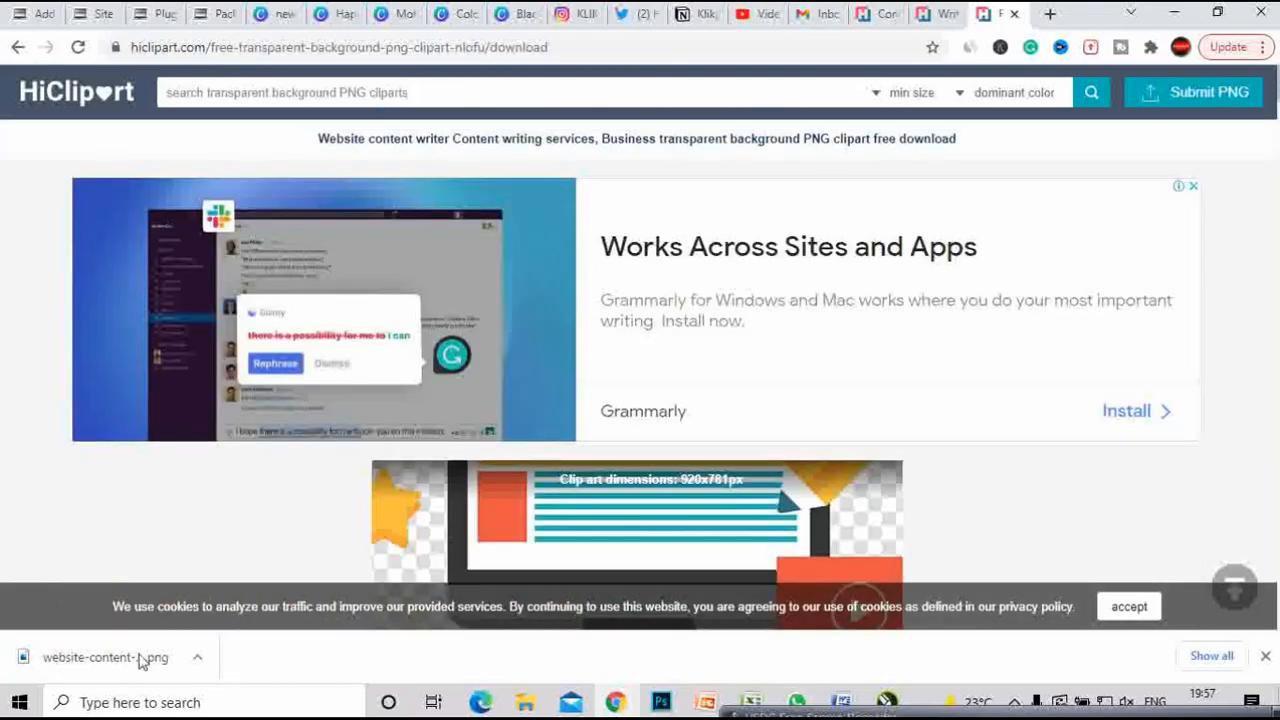
drag(140, 660, 993, 342)
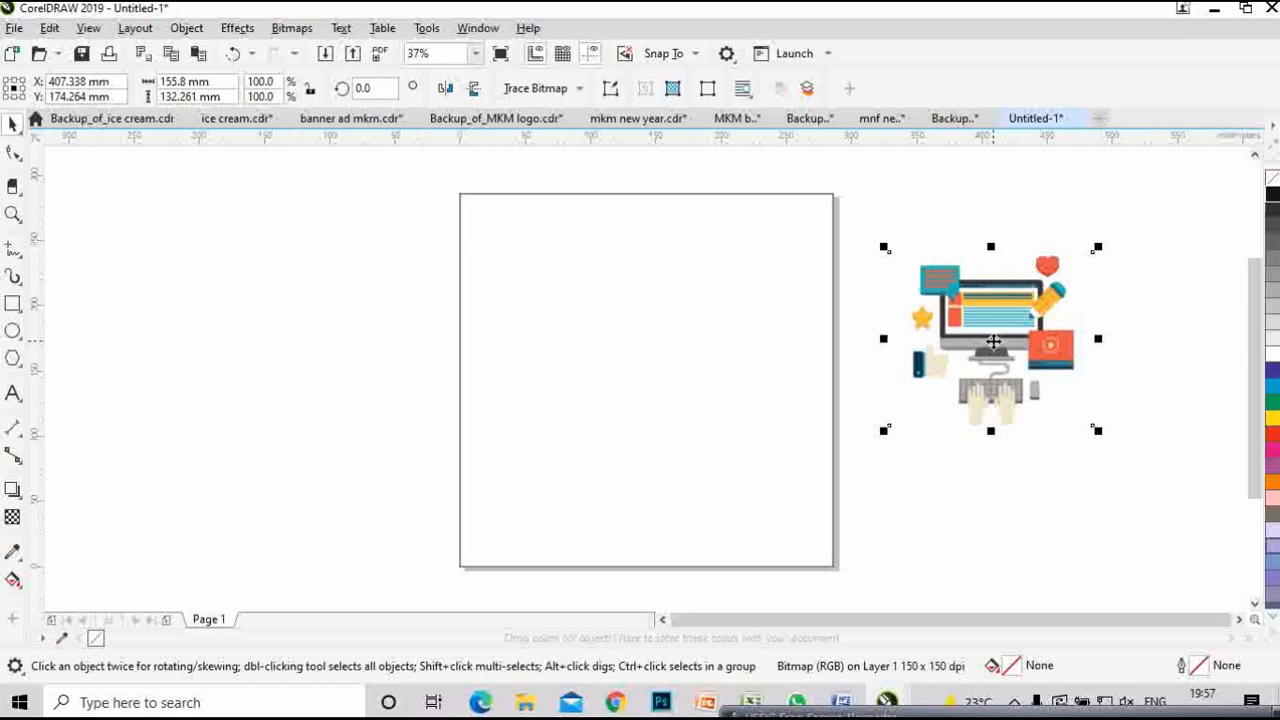
- Draw a 171.378 × 139.628 mm rectangle starting at the page's top-left corner
click(296, 282)
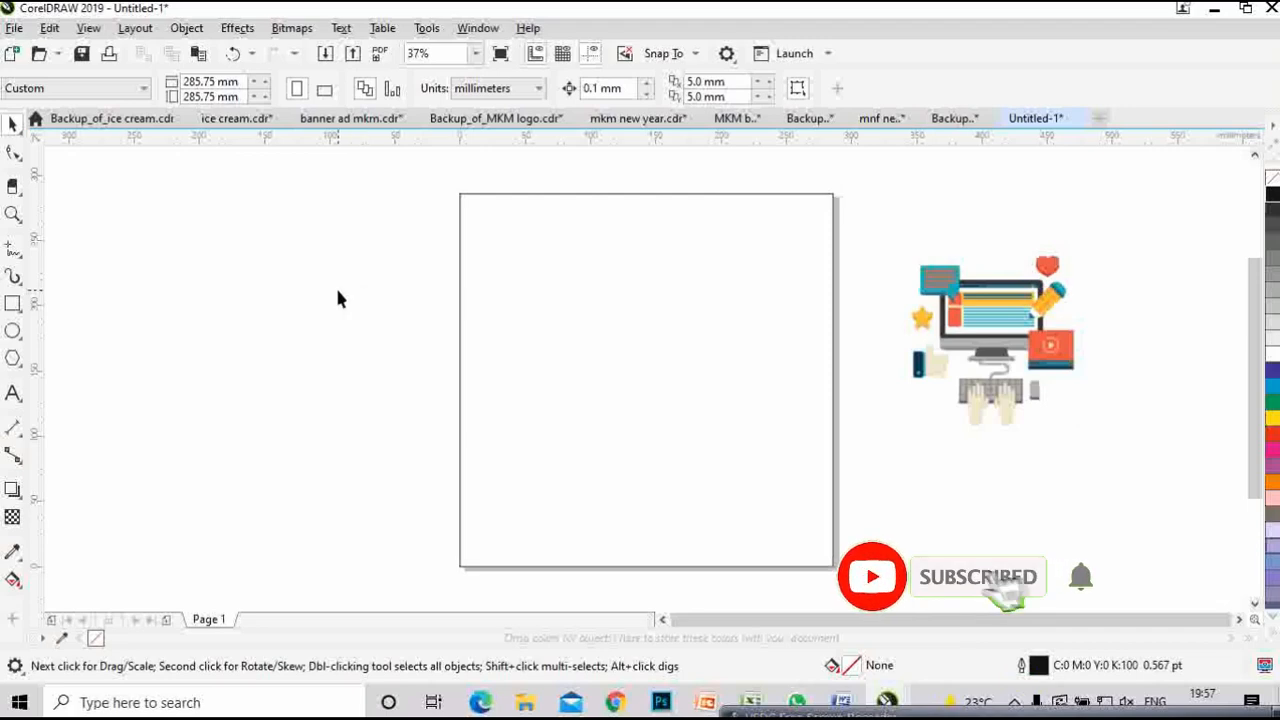
click(13, 304)
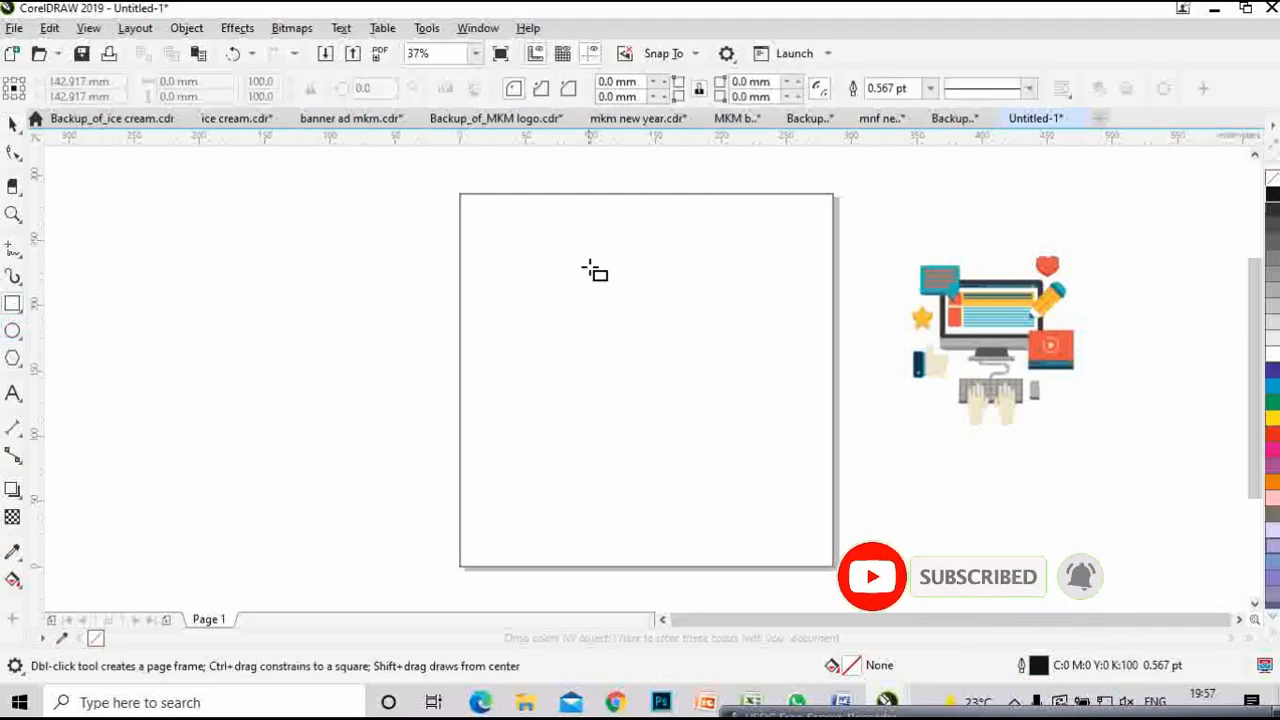
drag(460, 194, 684, 376)
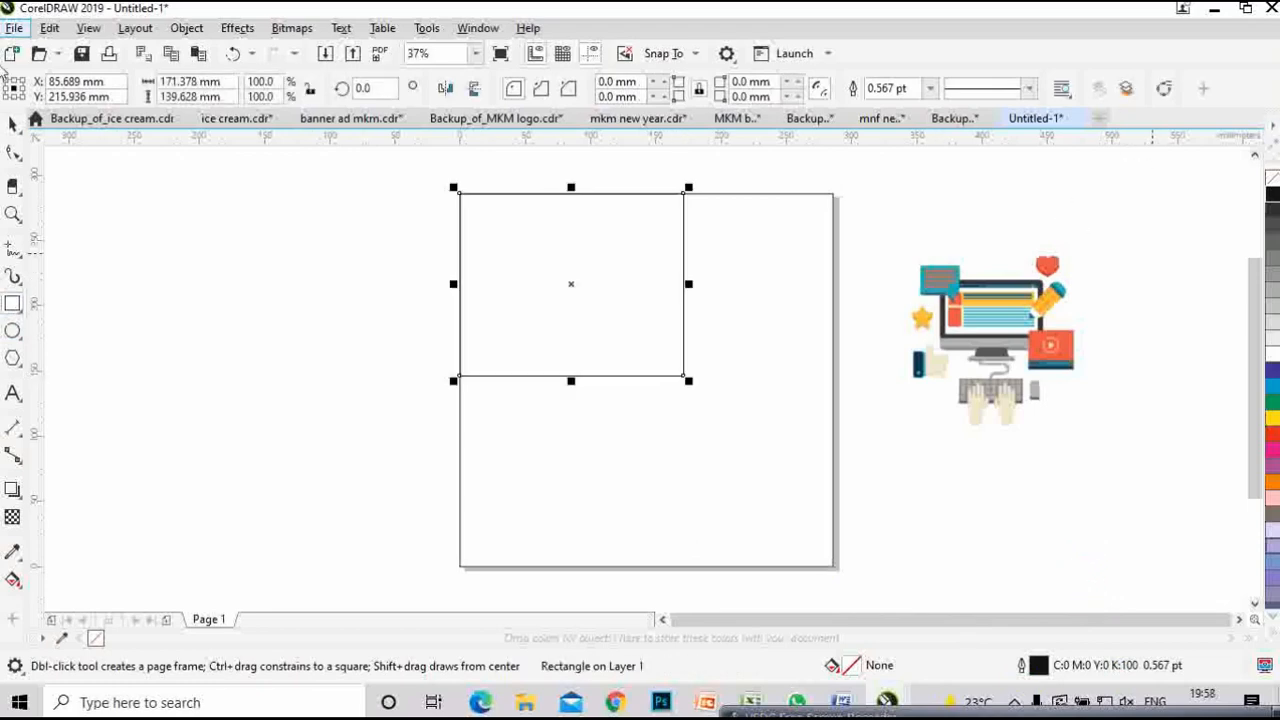
click(13, 122)
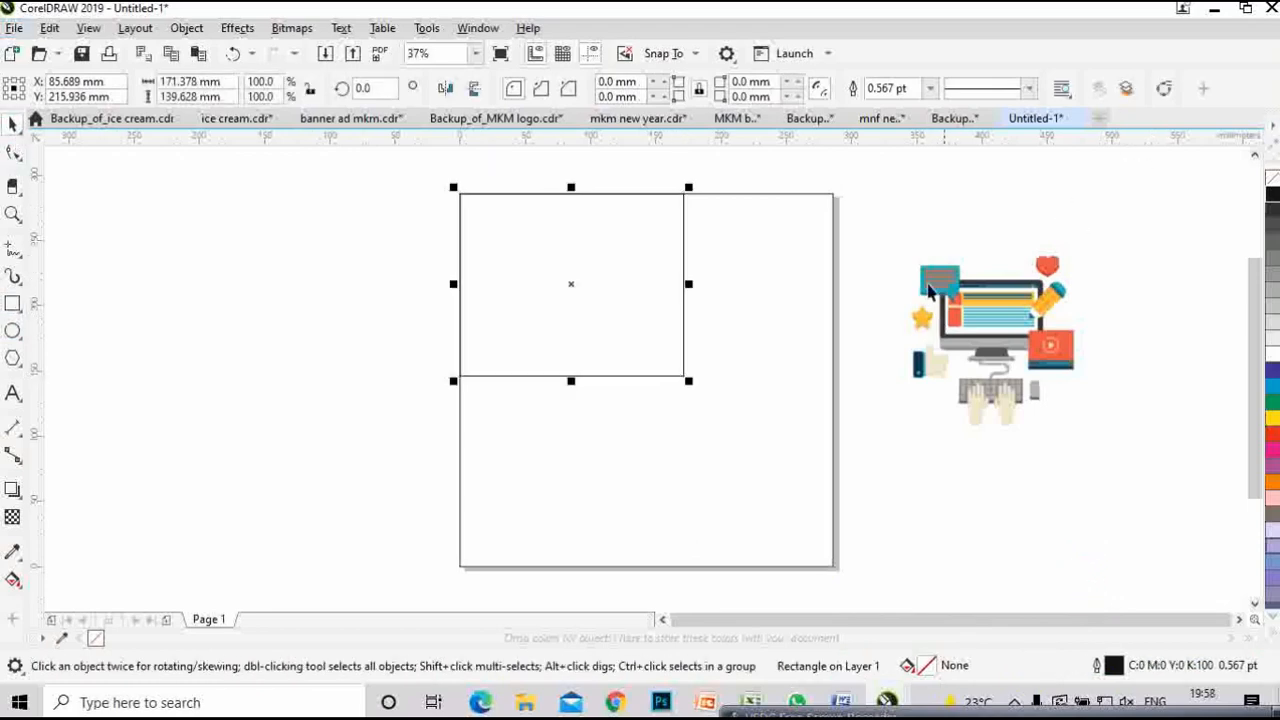
- Convert the rectangle to curves, add nodes, pull its bottom-right corner inward and bend the top edge into a wave
right_click(634, 264)
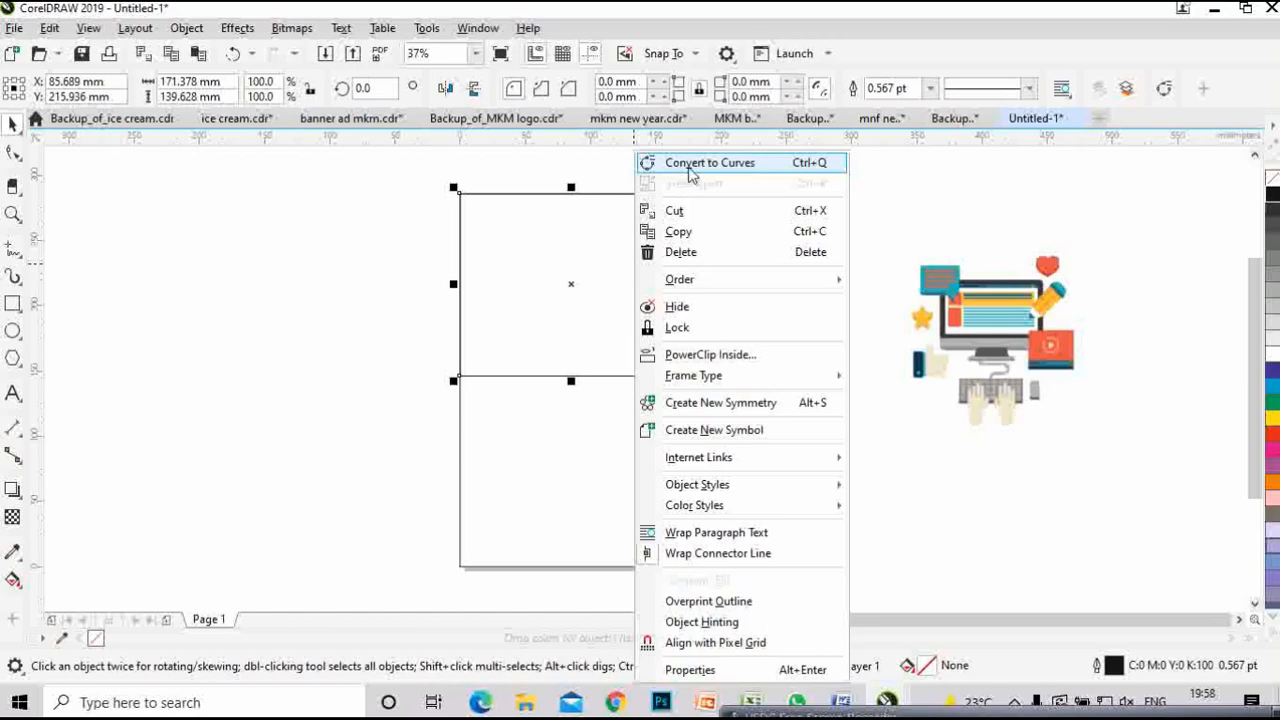
click(689, 173)
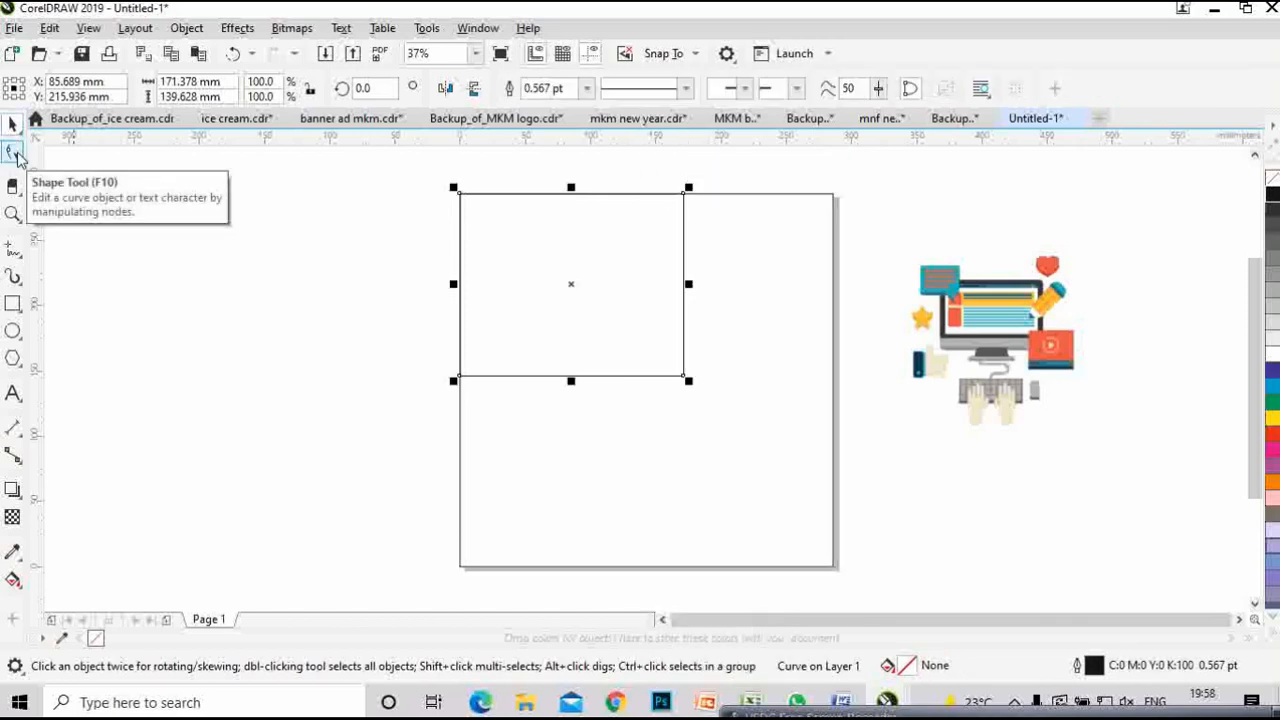
click(15, 154)
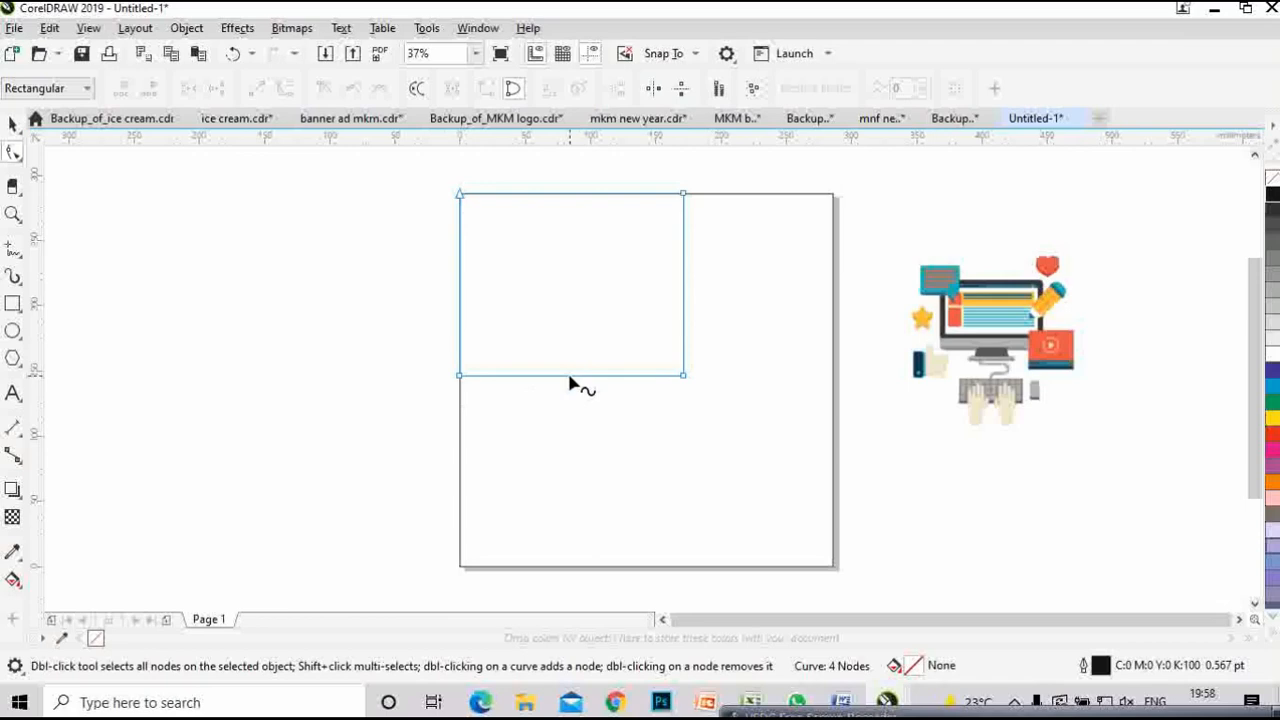
double_click(495, 377)
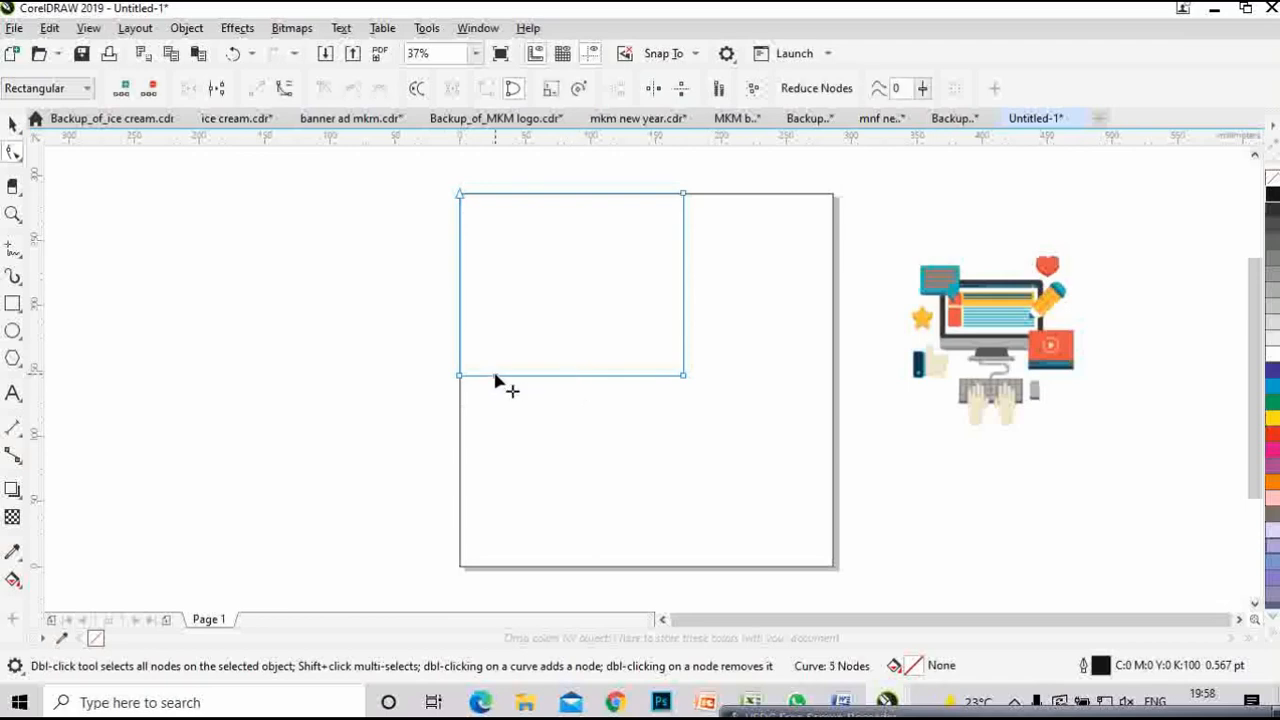
double_click(683, 223)
drag(685, 376, 515, 227)
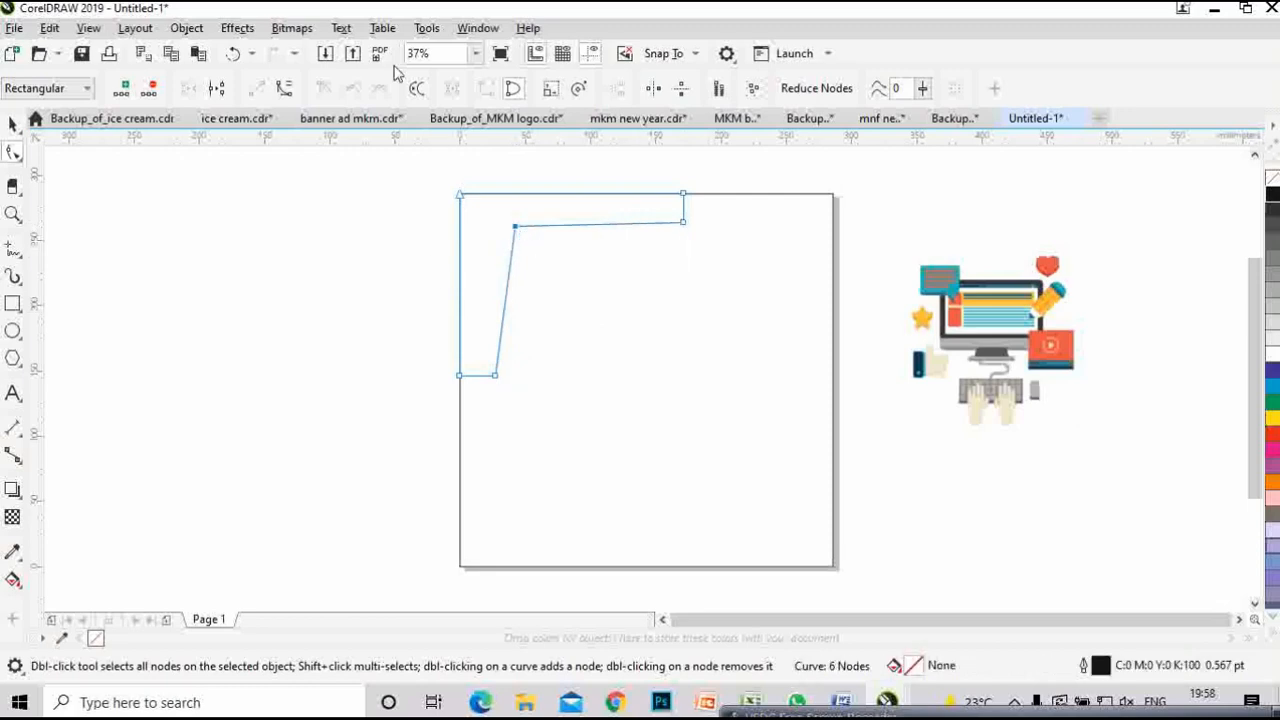
click(285, 90)
drag(577, 234, 508, 283)
- Add a node on the left edge, curve that edge inward, then select the finished 7-node corner piece
click(510, 288)
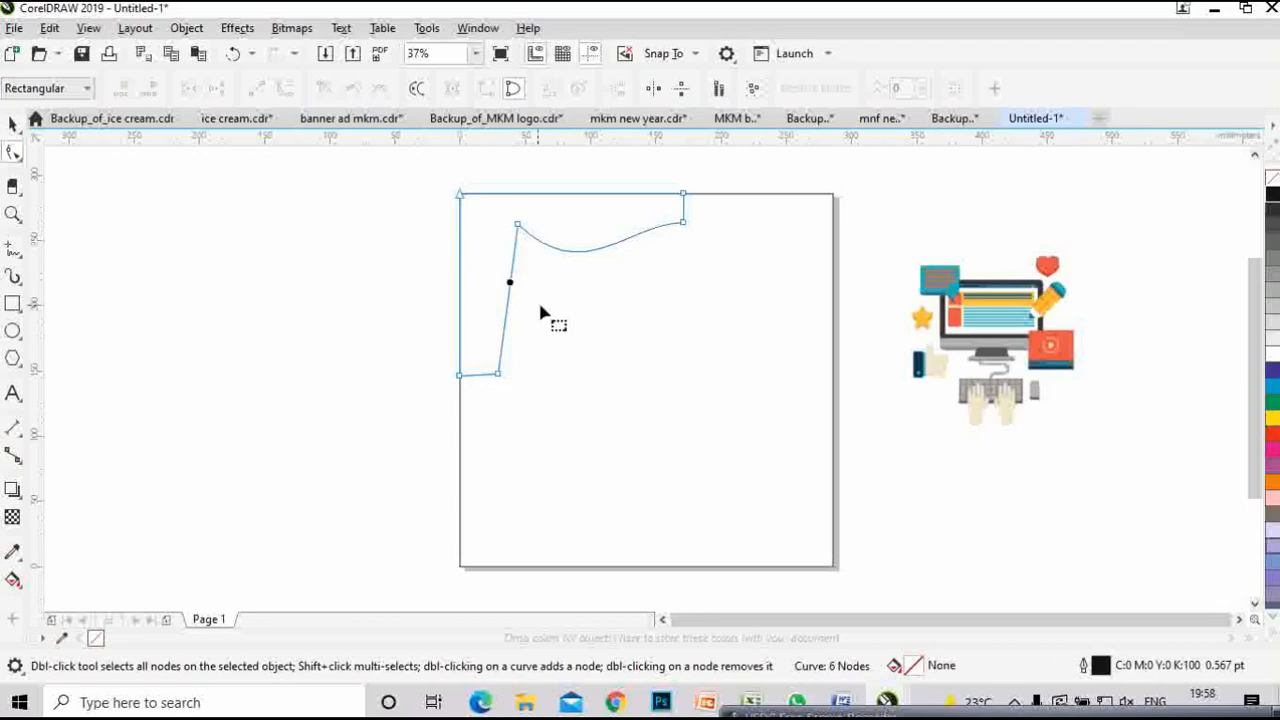
click(529, 275)
click(511, 274)
click(510, 268)
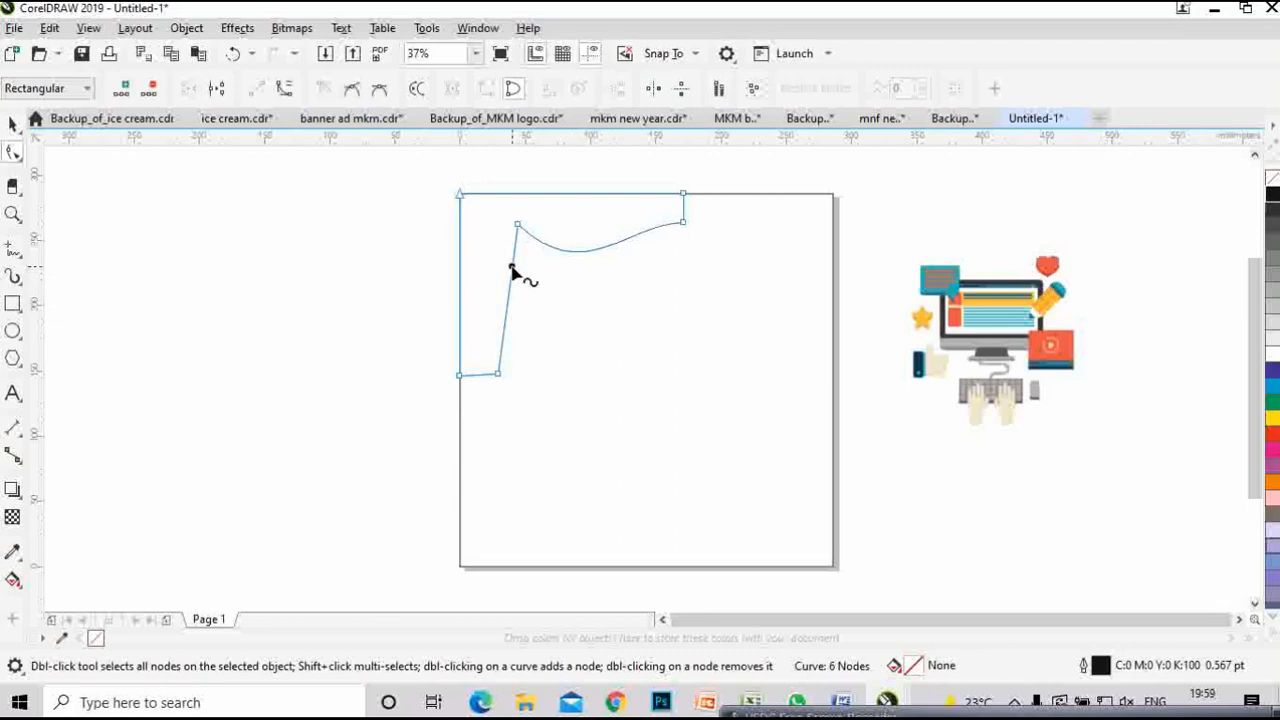
double_click(511, 267)
drag(512, 267, 504, 378)
click(284, 88)
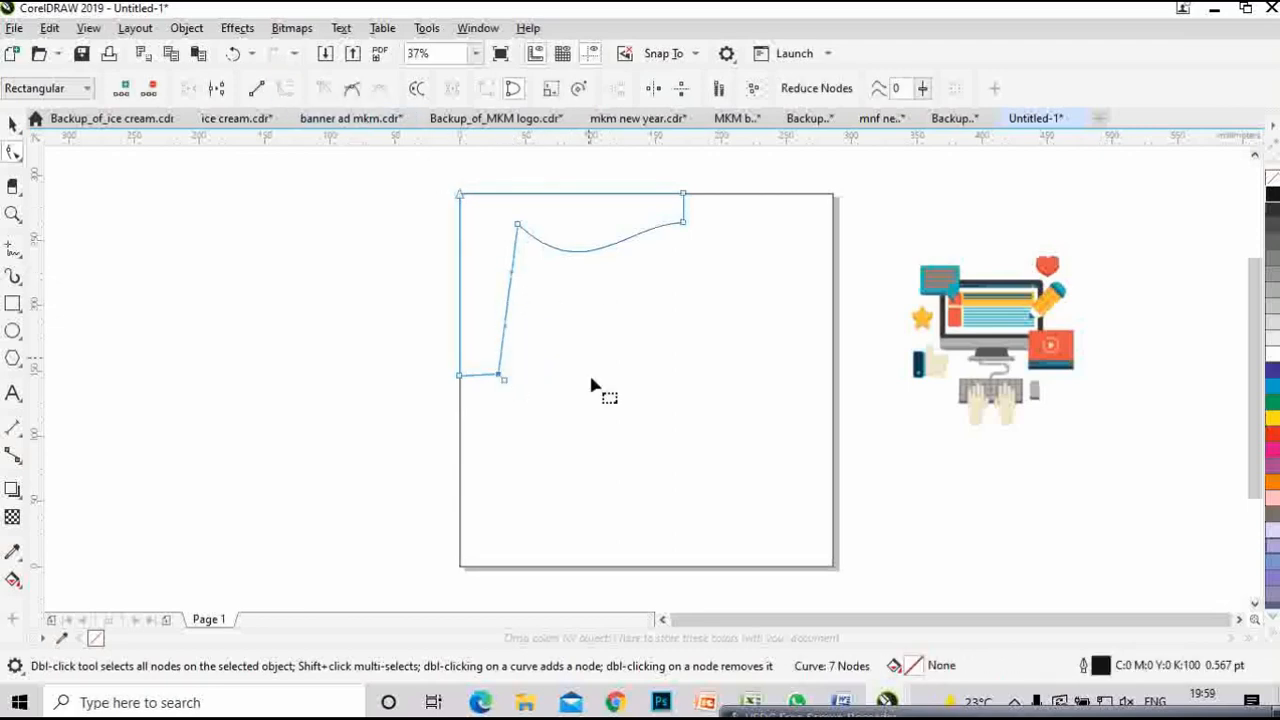
drag(516, 281, 581, 293)
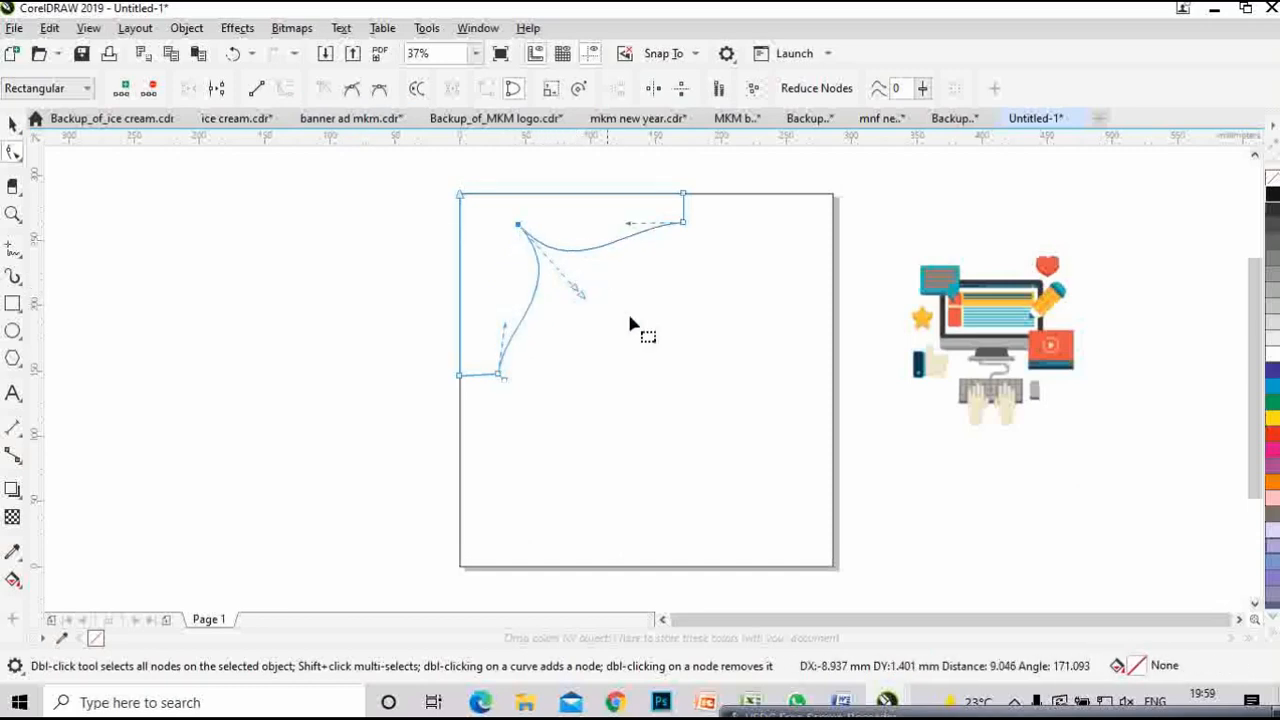
click(665, 357)
key(space)
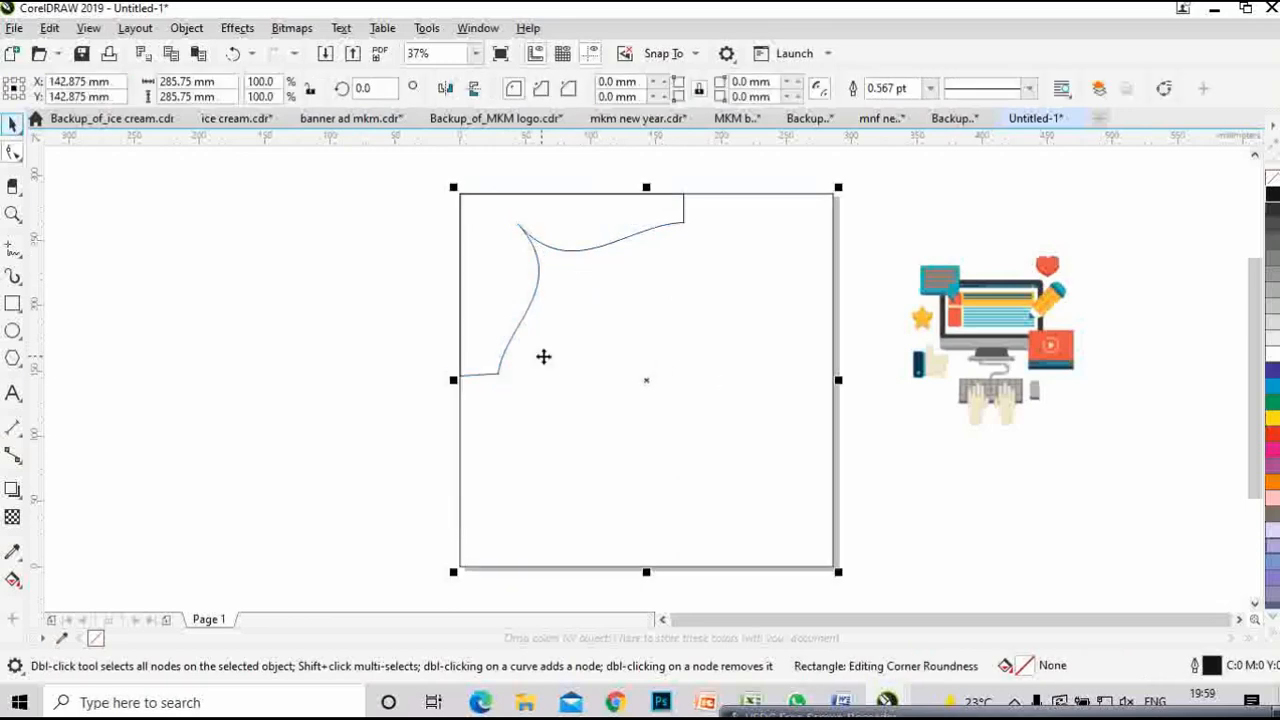
click(524, 243)
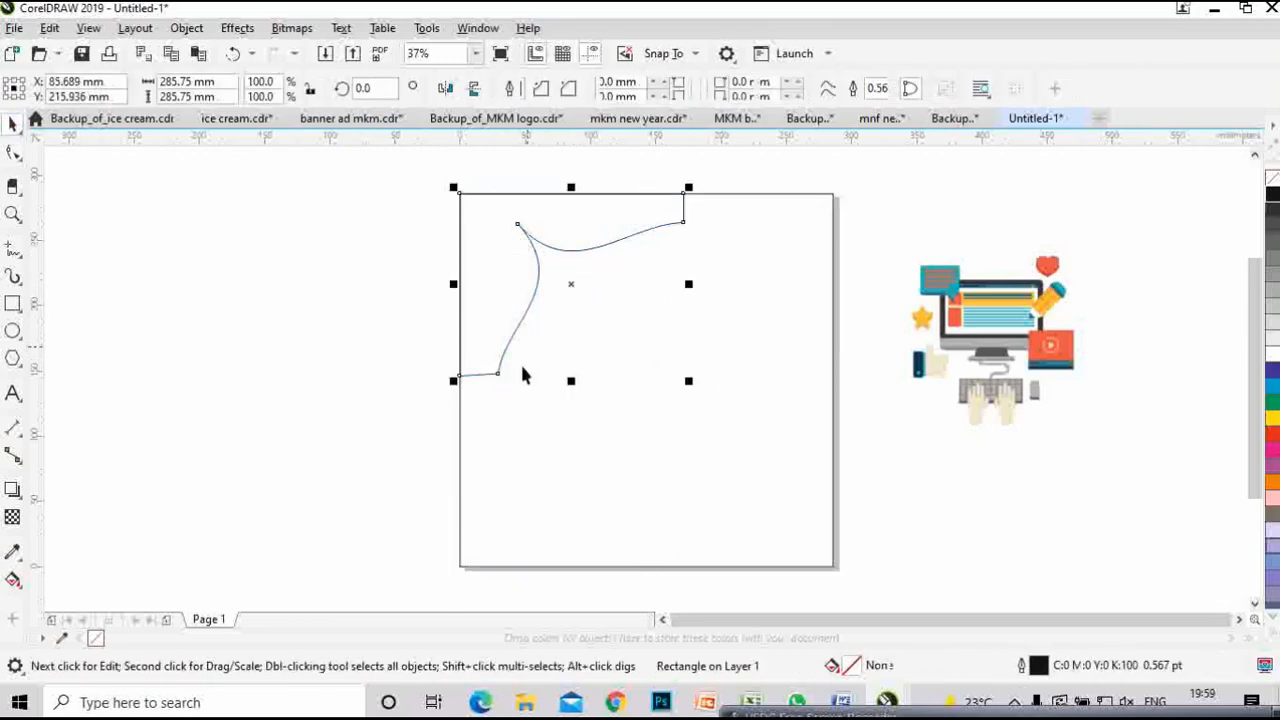
click(386, 366)
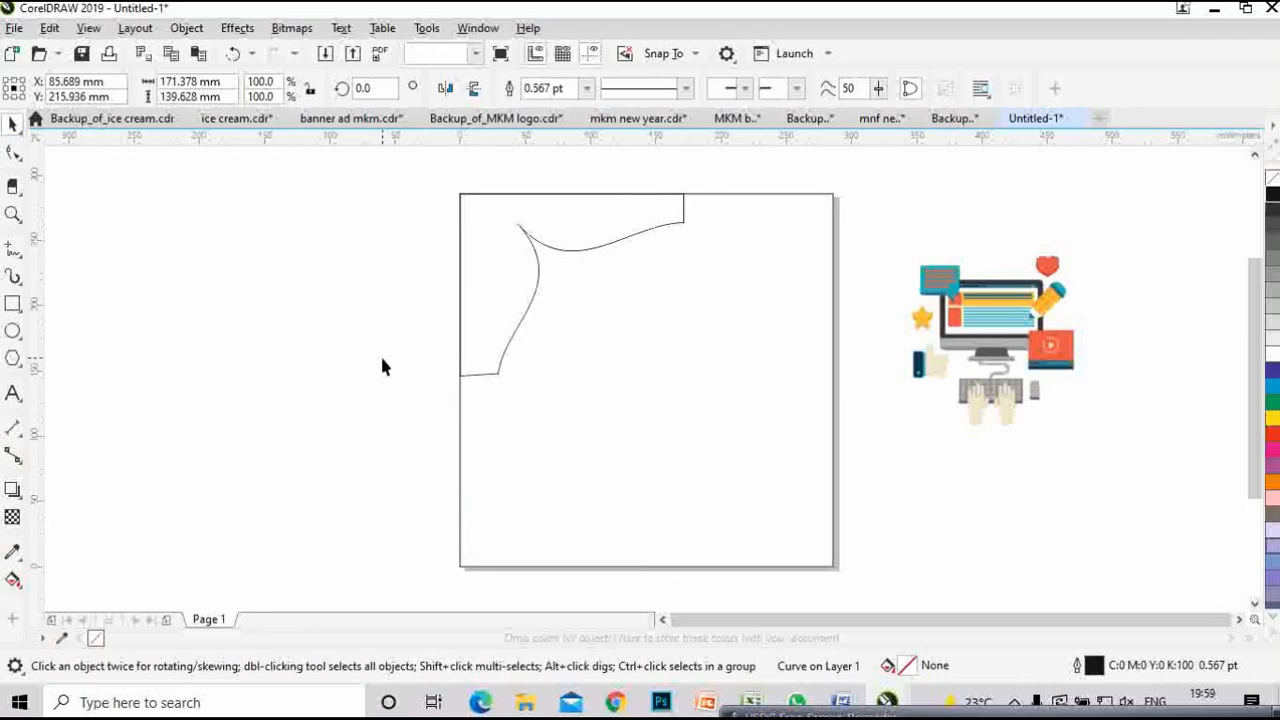
click(520, 290)
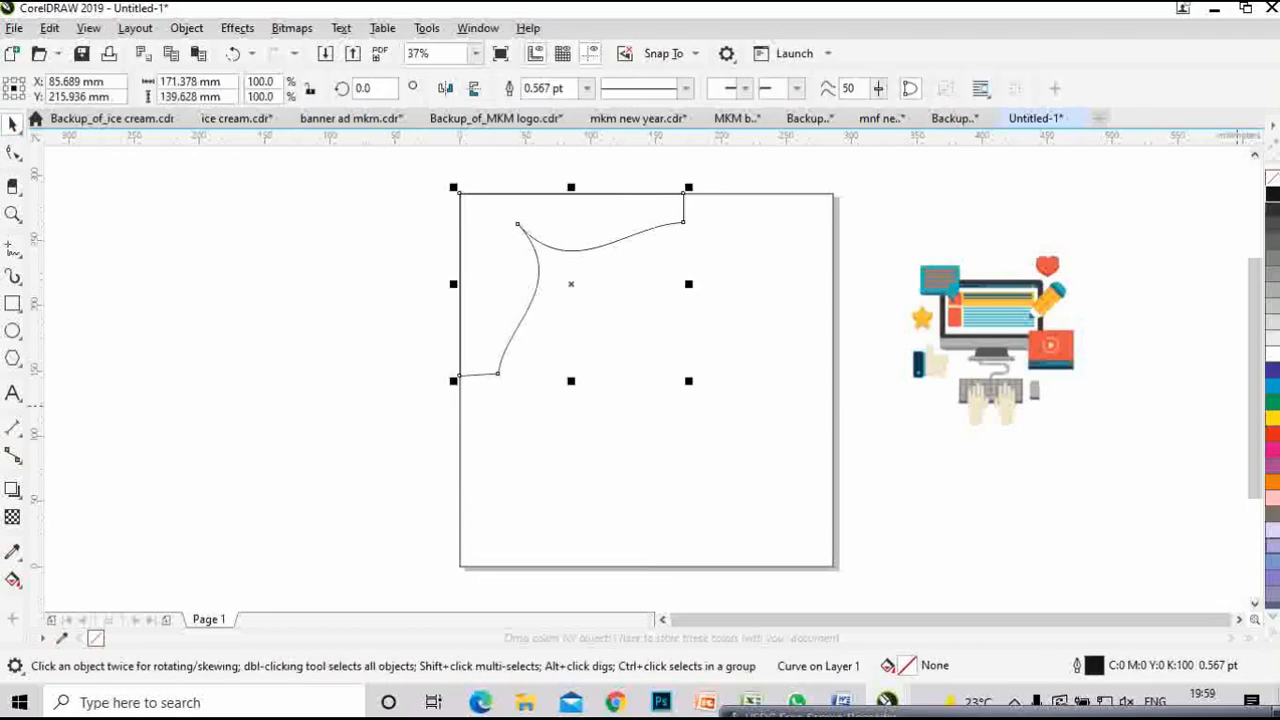
- Give the corner piece a solid C:100 M:100 Y:0 K:0 blue fill and no outline
click(1274, 376)
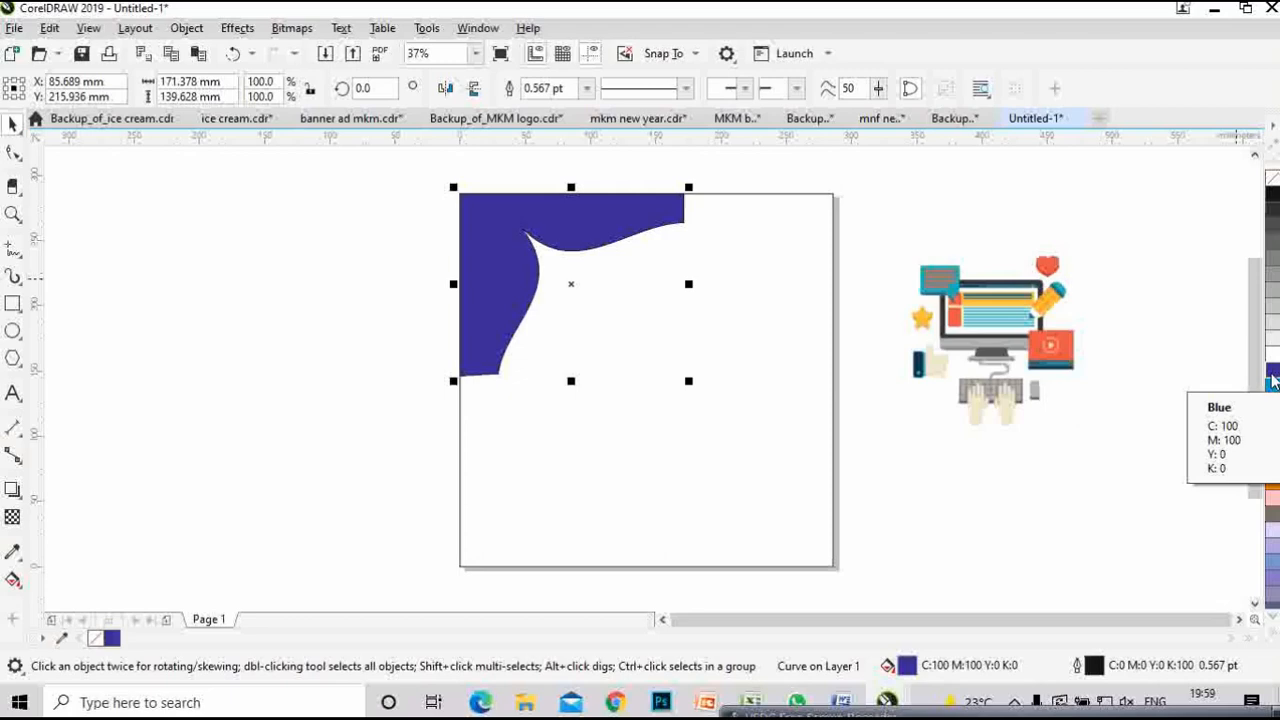
scroll(706, 194, up, 8)
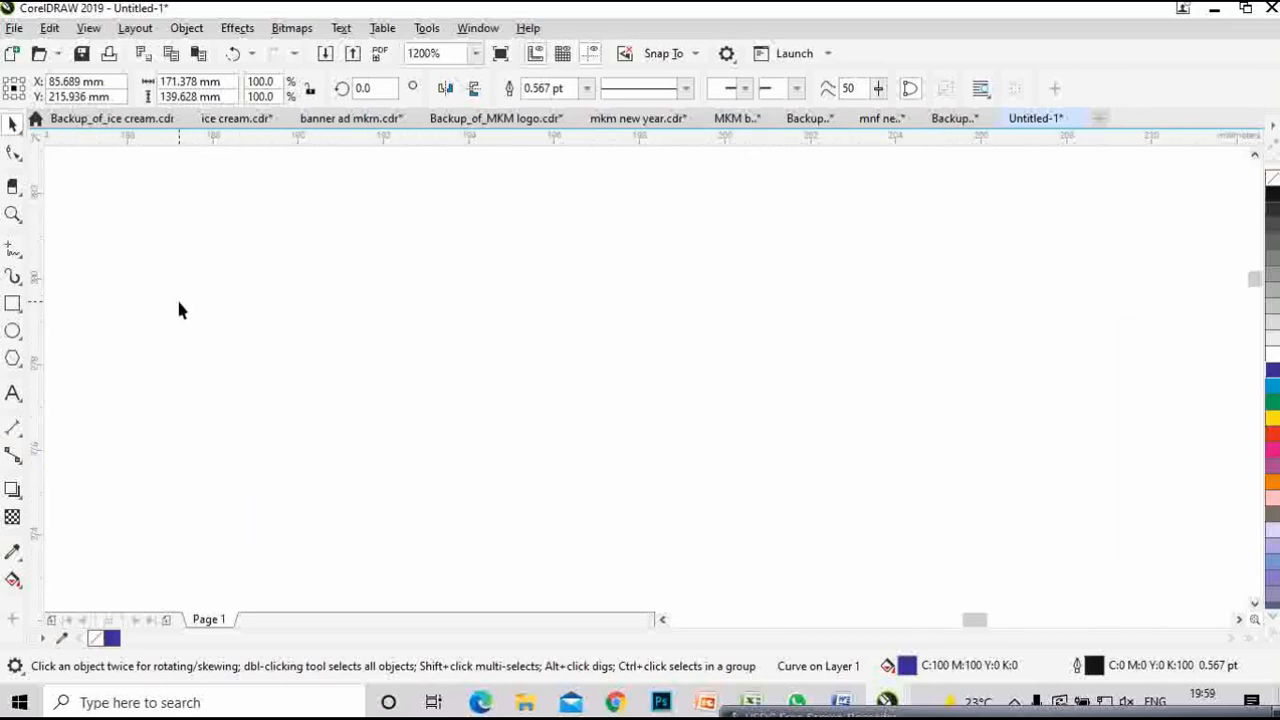
drag(179, 303, 850, 360)
scroll(166, 297, up, 1)
drag(243, 325, 617, 372)
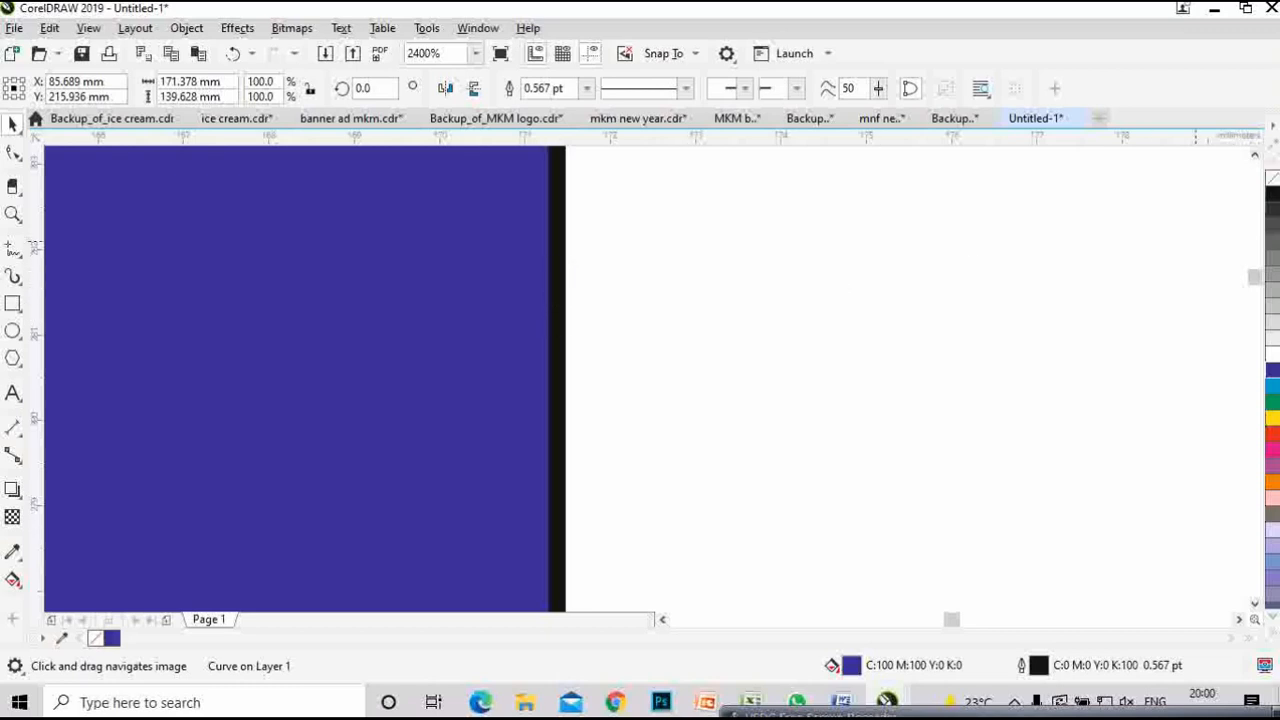
right_click(1268, 182)
scroll(878, 408, down, 5)
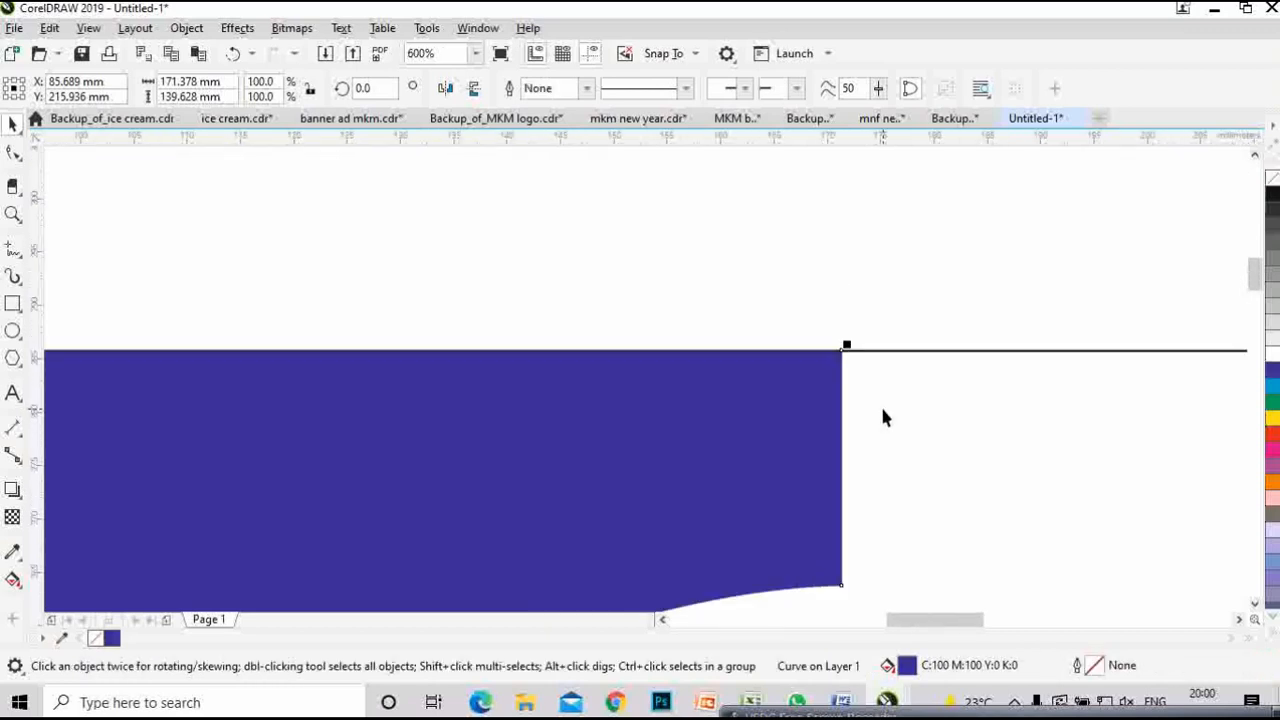
drag(973, 487, 887, 339)
click(1121, 348)
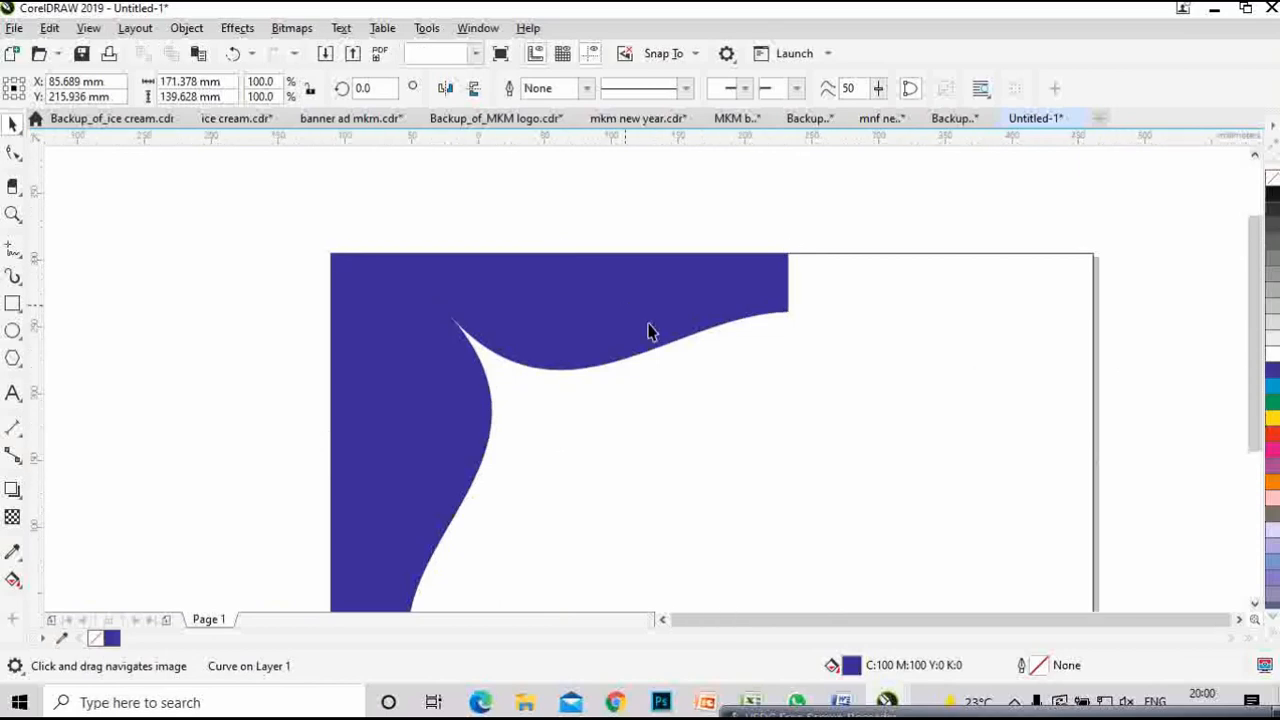
scroll(642, 318, down, 1)
drag(742, 419, 558, 333)
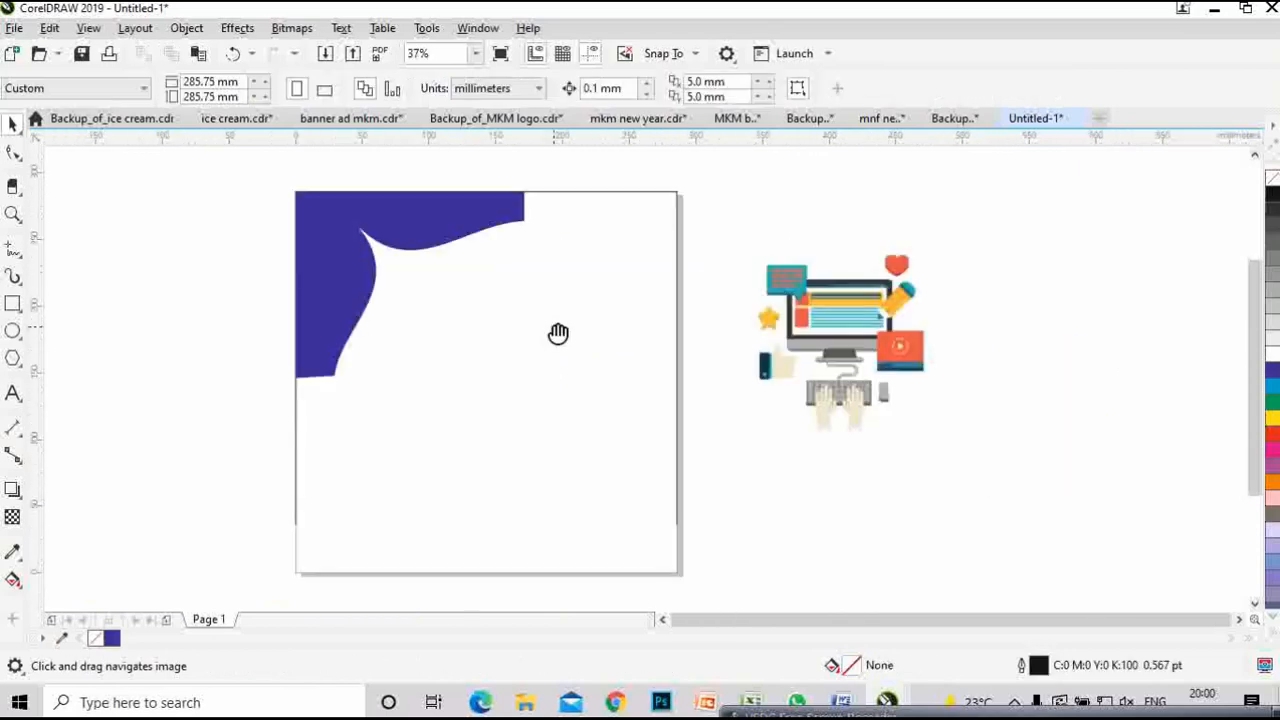
- Duplicate the blue corner piece, mirror it horizontally and vertically, and move it into the bottom-right corner
click(351, 251)
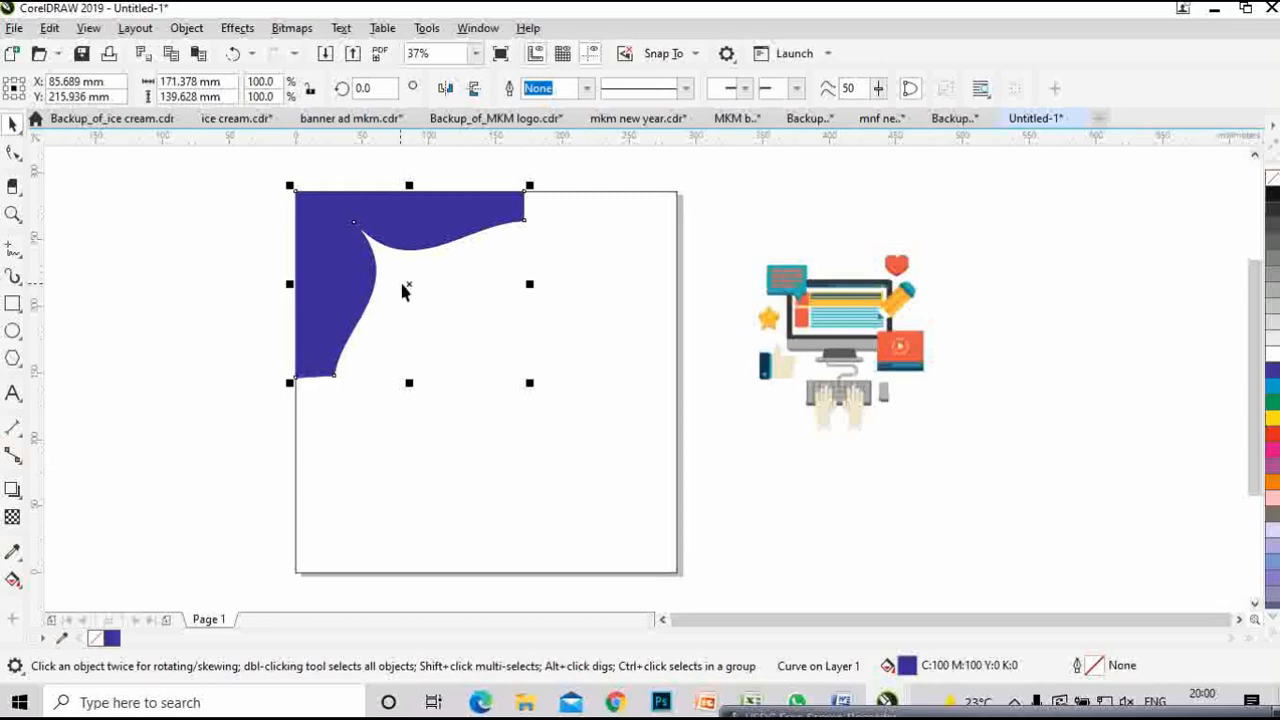
click(408, 282)
drag(344, 292, 589, 434)
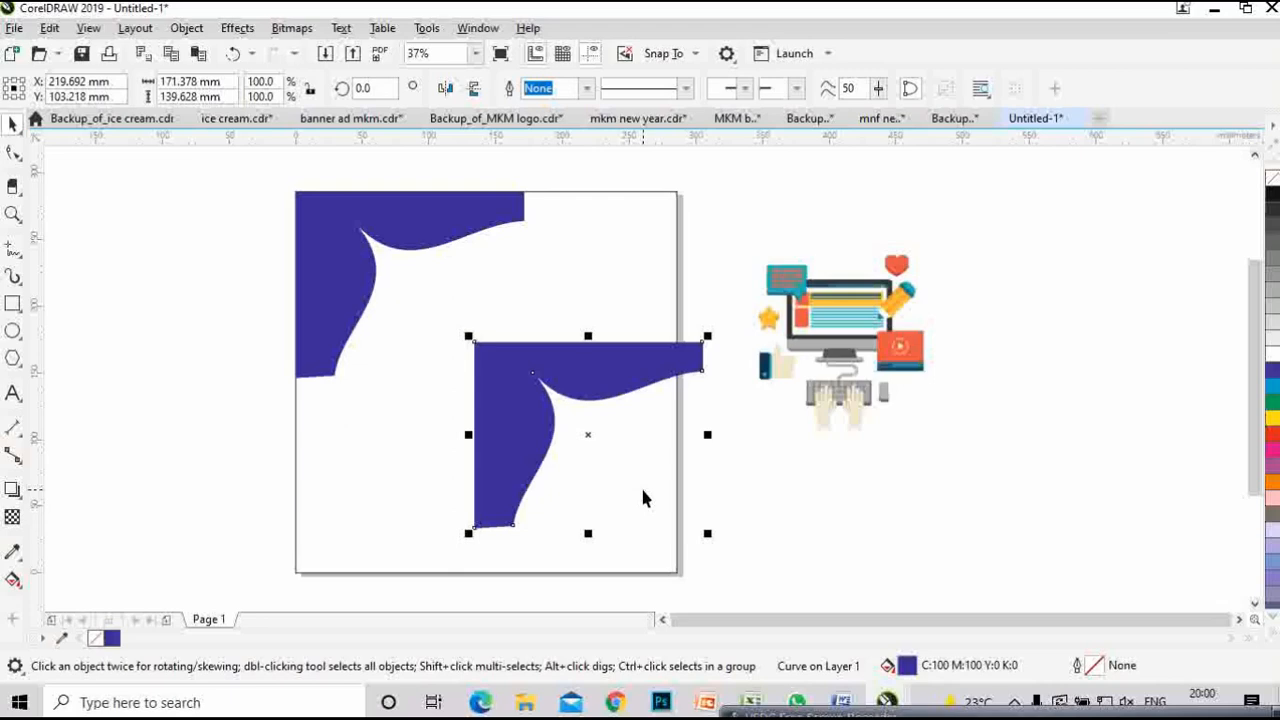
click(447, 90)
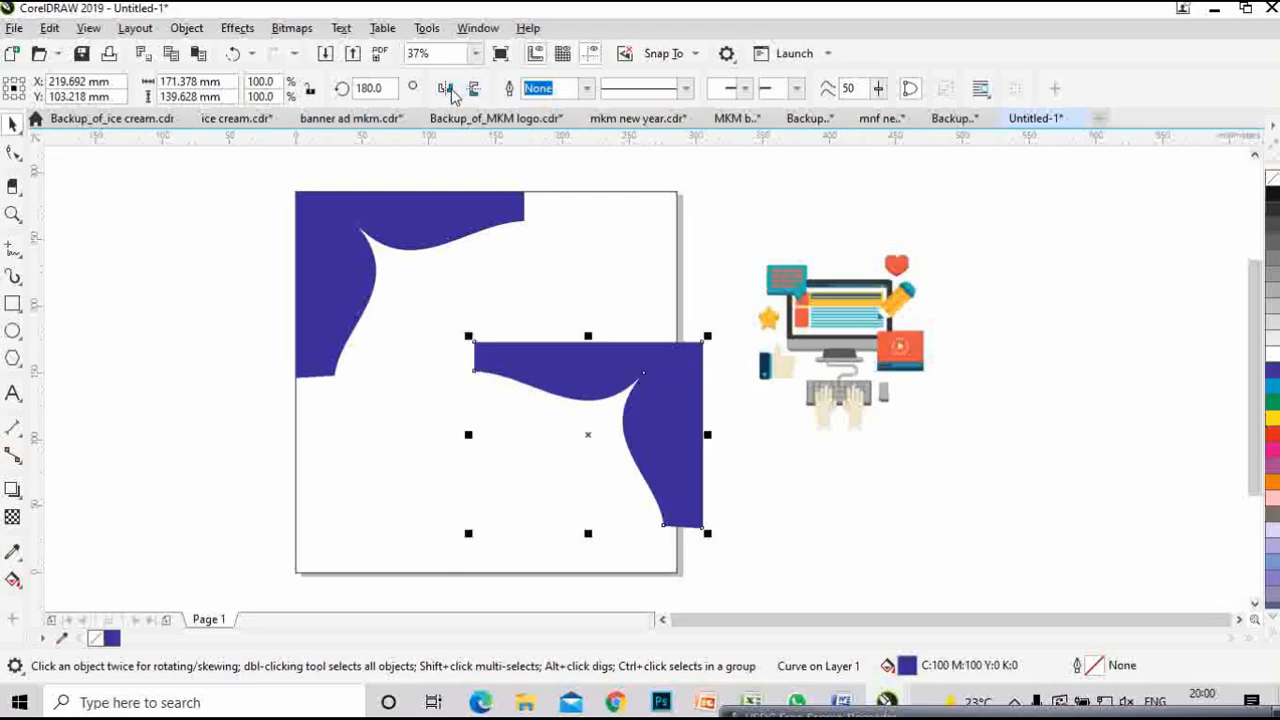
click(447, 90)
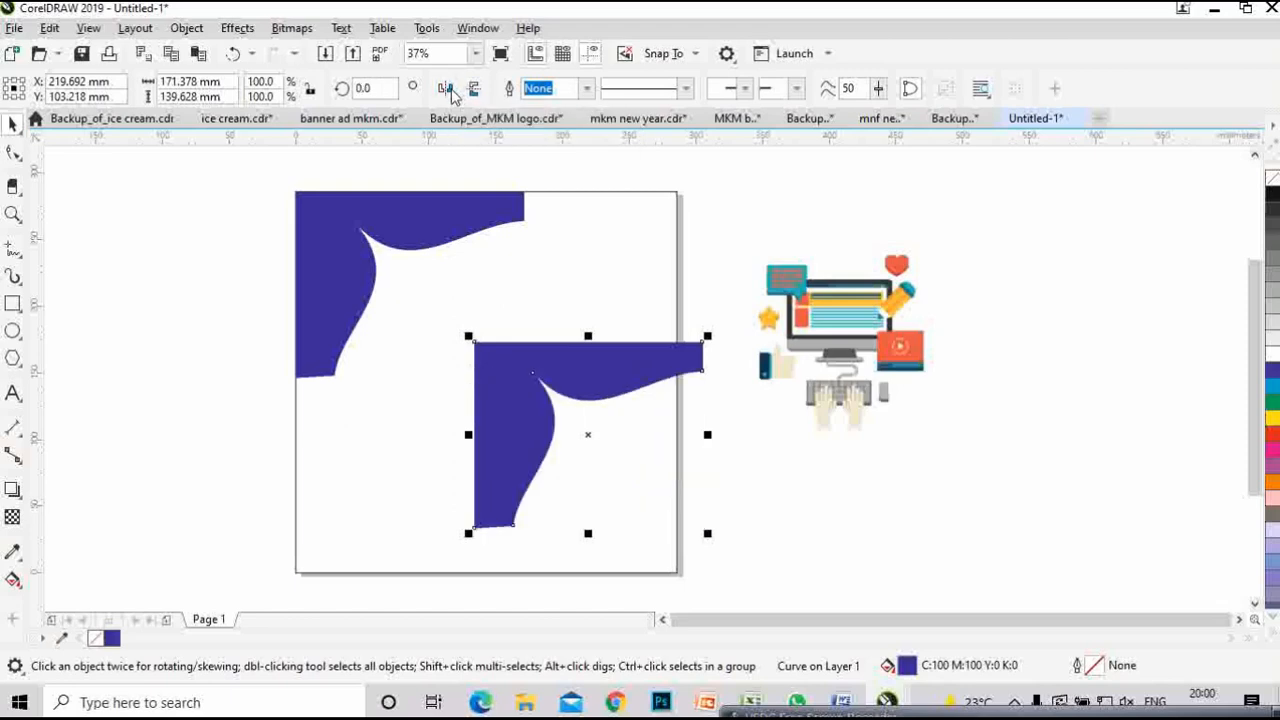
click(450, 91)
click(476, 90)
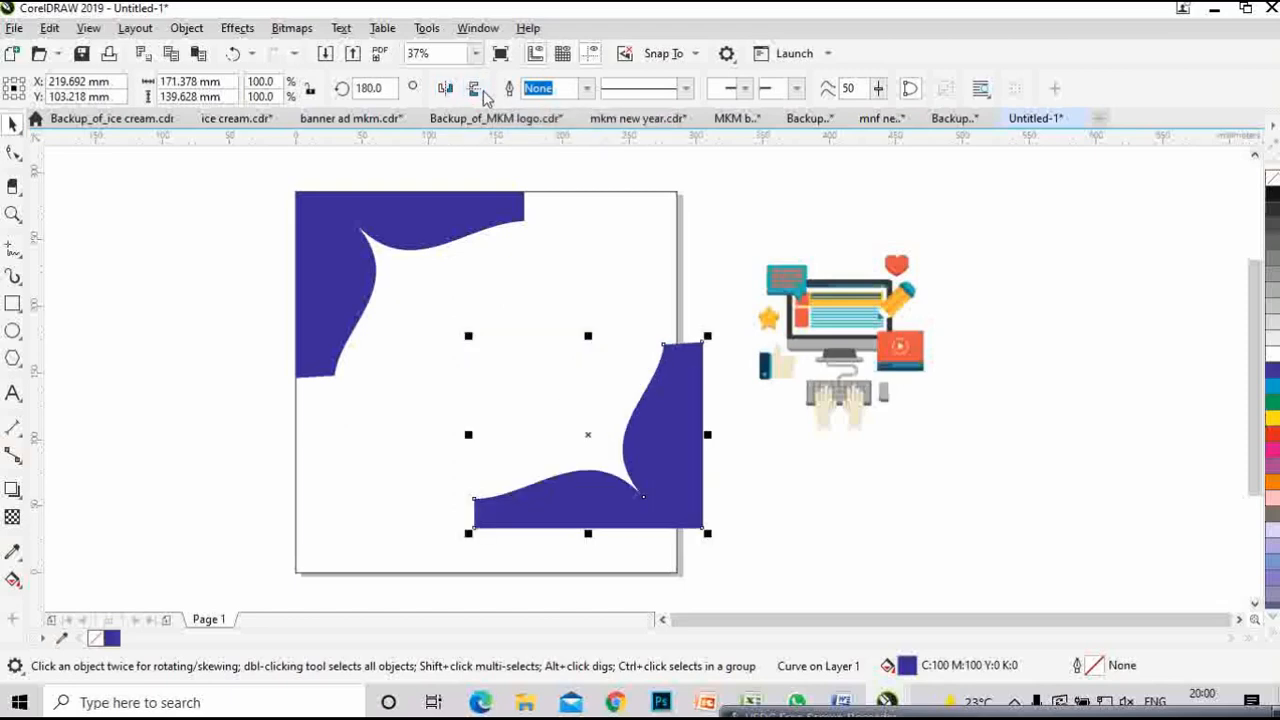
drag(668, 482, 650, 520)
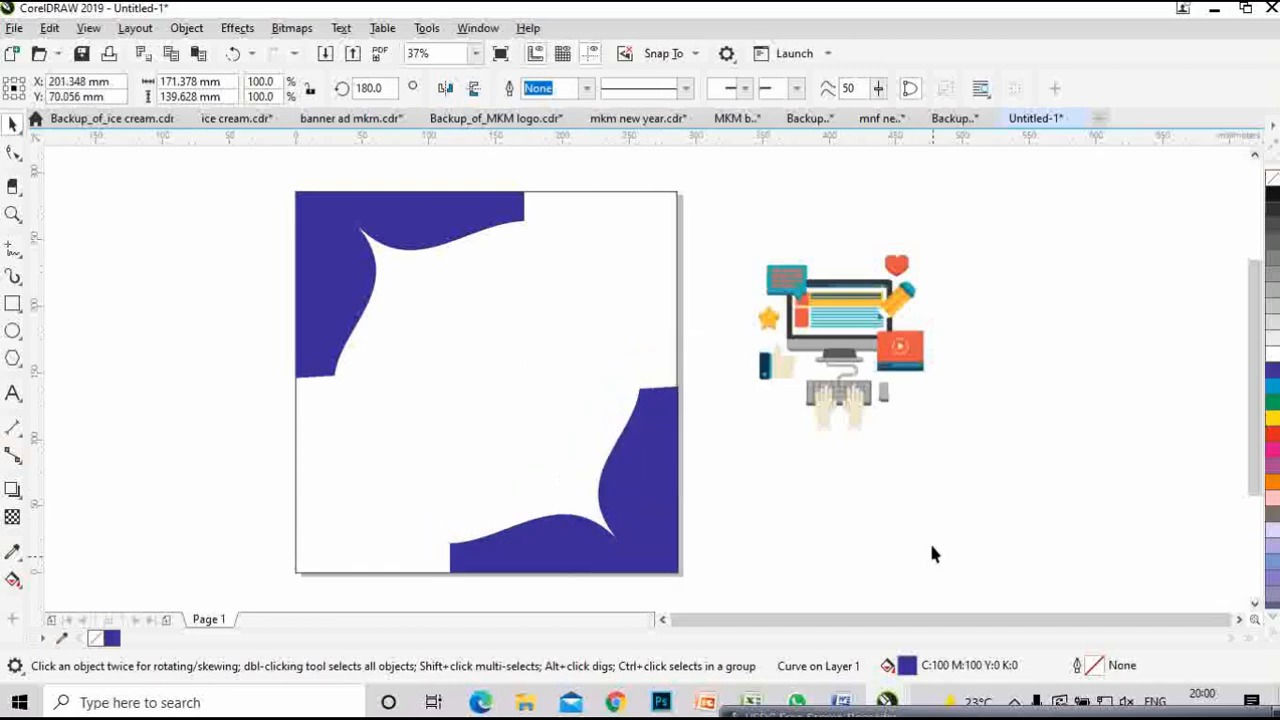
click(925, 542)
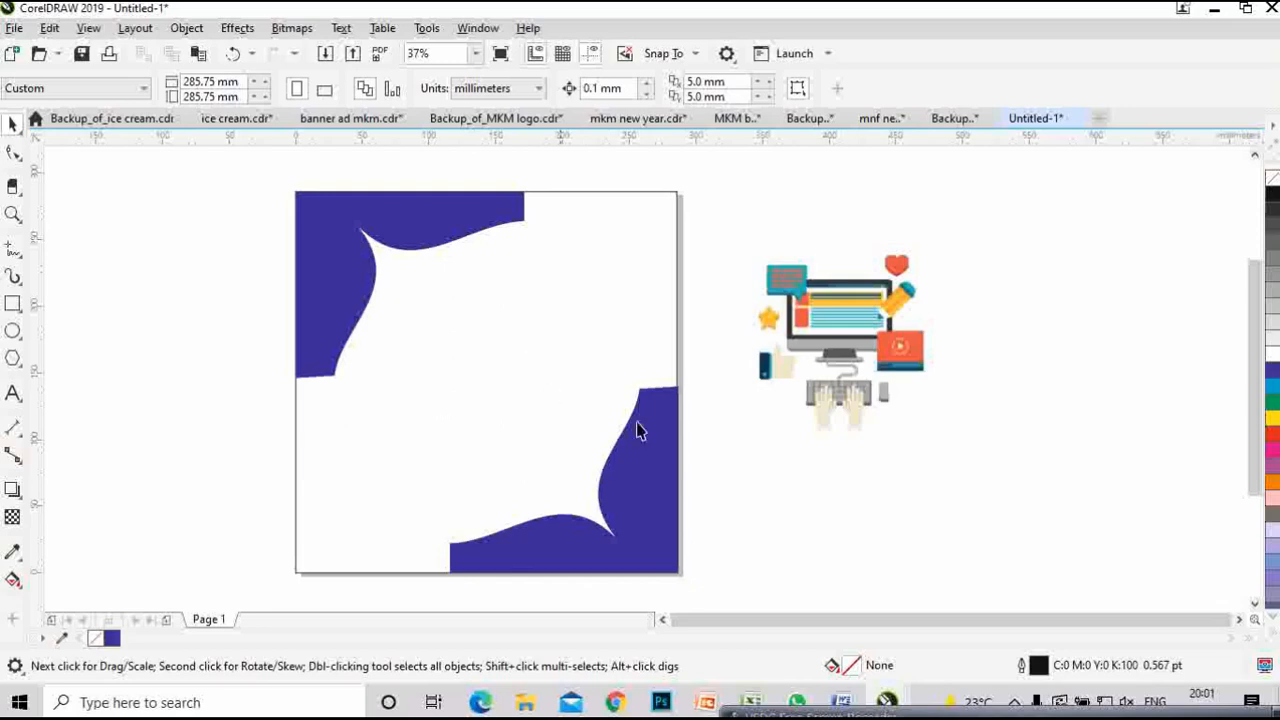
- Draw a circle over the bottom-right blue piece, then move it and widen it to 190.5 × 182.033 mm
click(13, 330)
drag(458, 373, 705, 515)
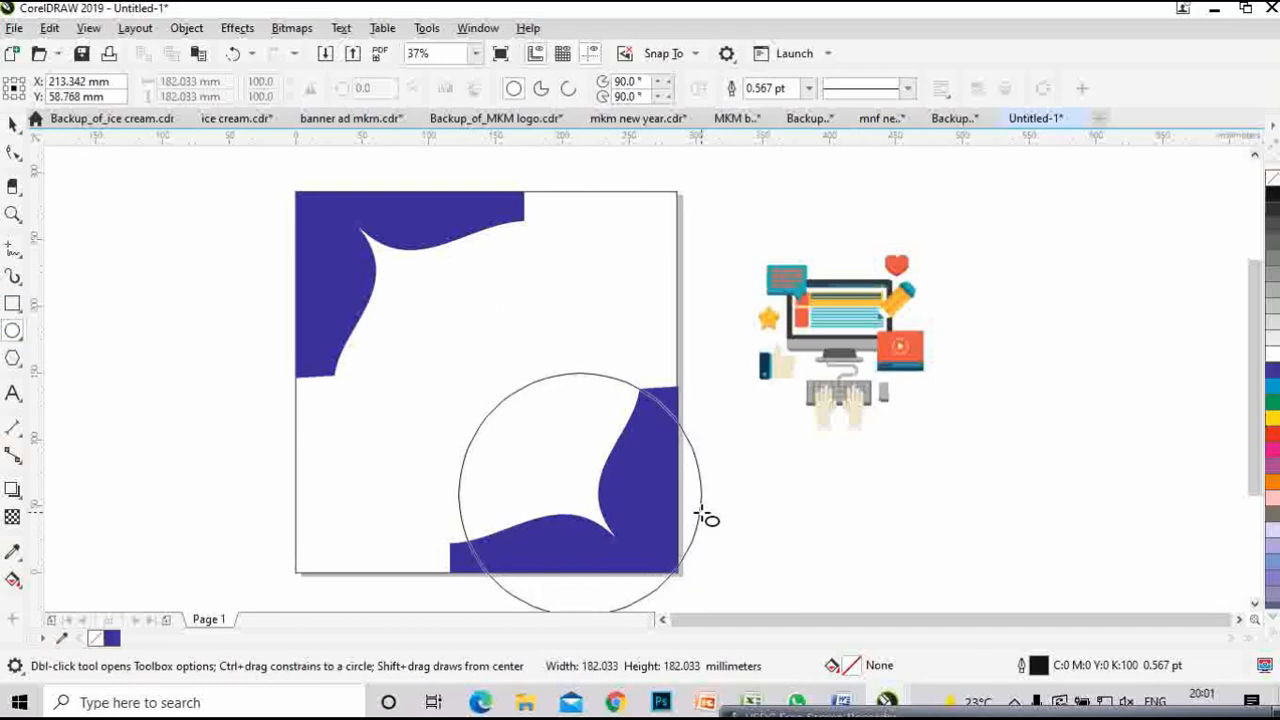
drag(703, 514, 705, 513)
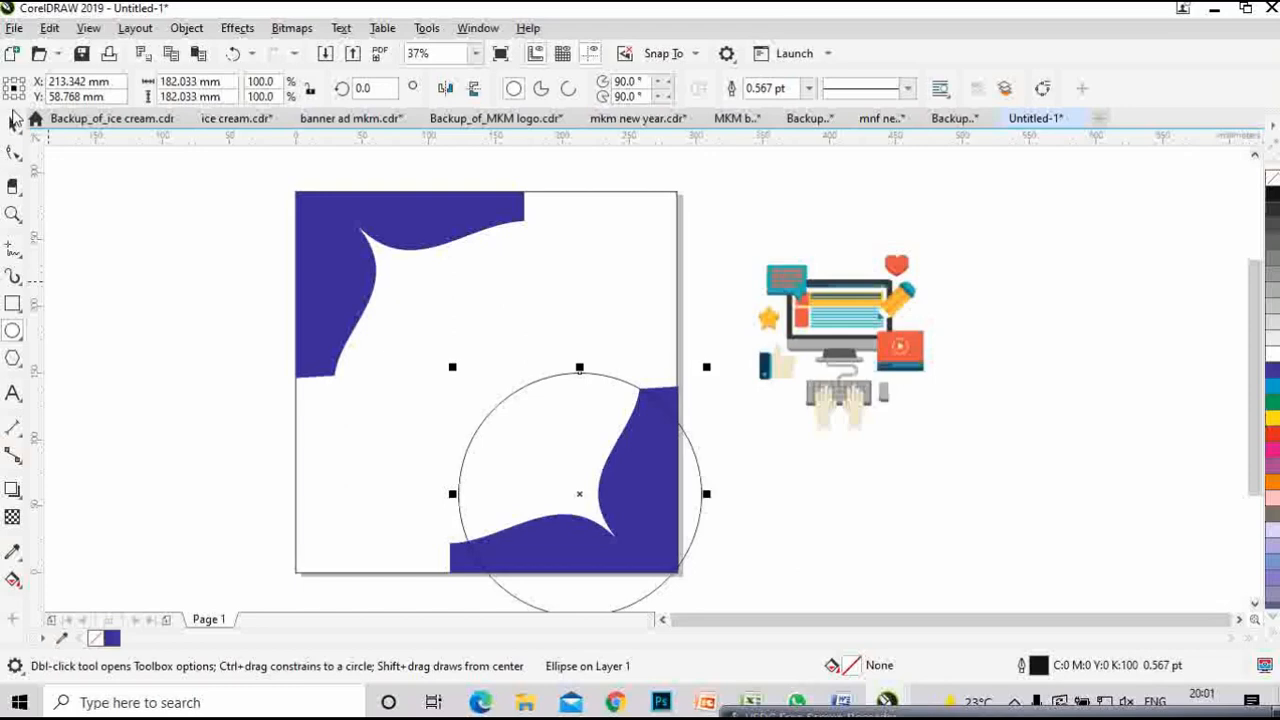
key(space)
drag(580, 494, 564, 480)
drag(436, 480, 425, 480)
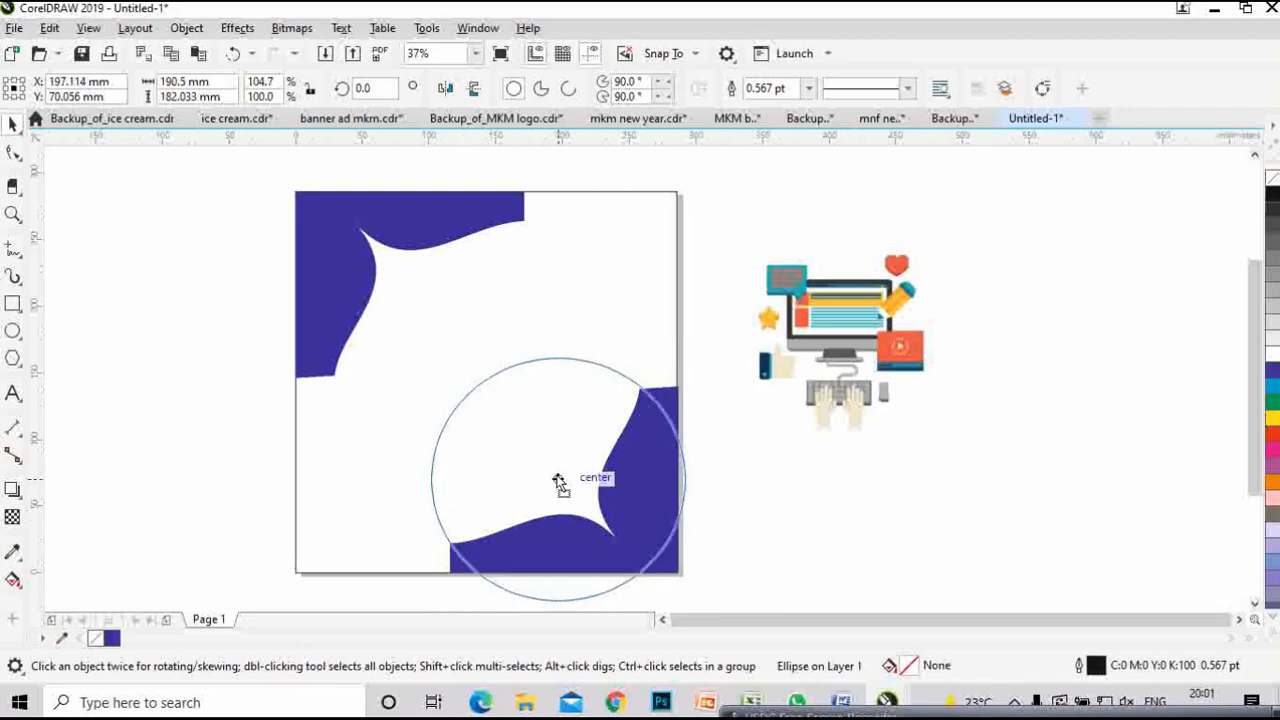
scroll(860, 490, down, 2)
drag(845, 490, 592, 392)
scroll(590, 392, up, 2)
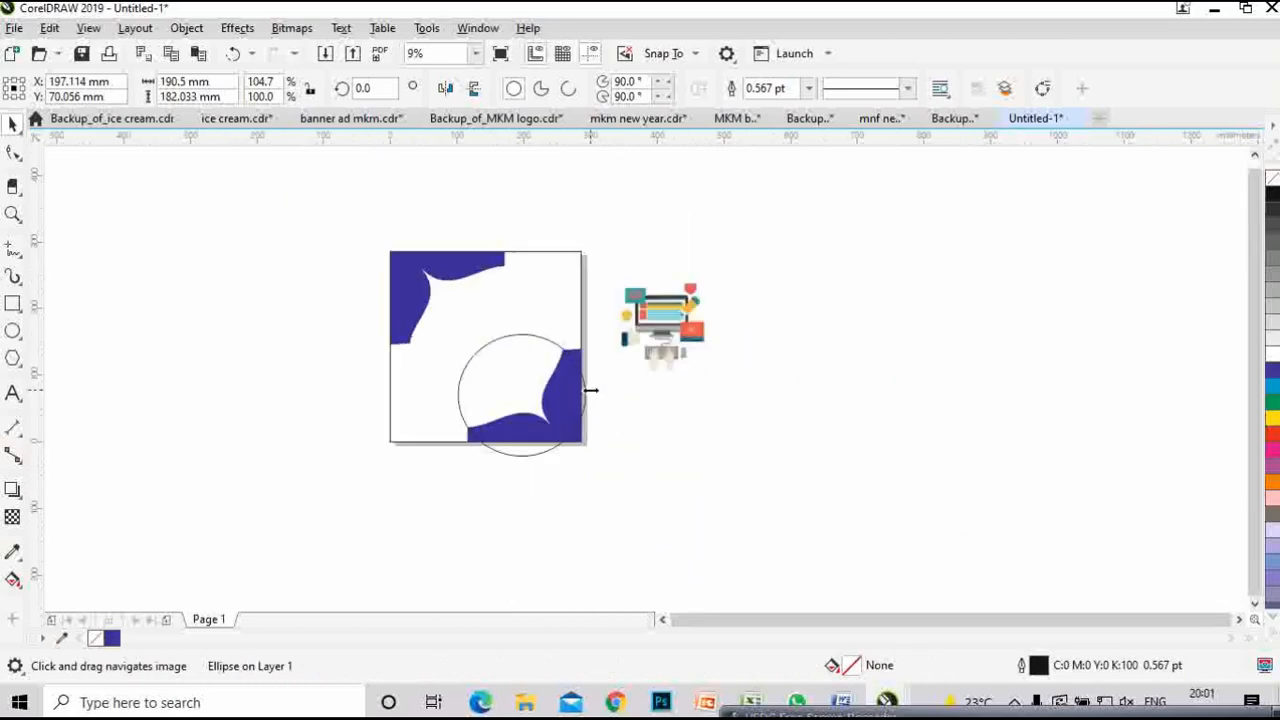
- PowerClip the circle inside the page-sized background rectangle
right_click(436, 369)
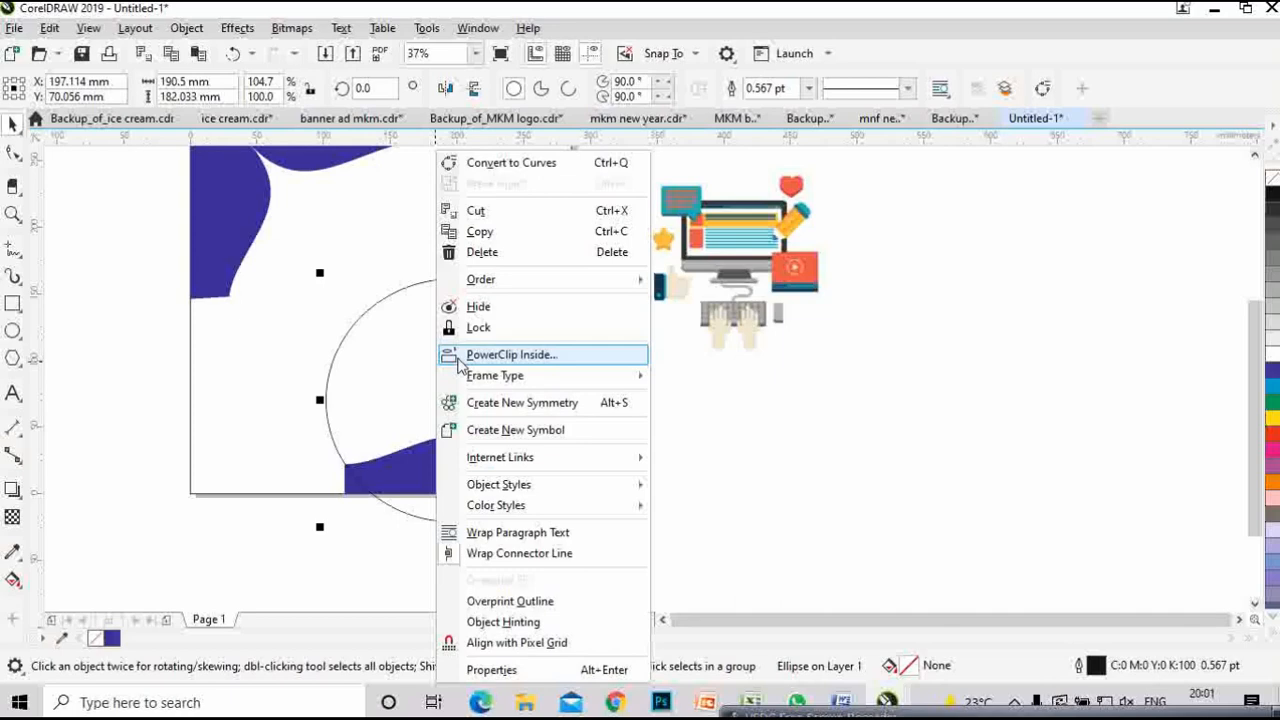
click(510, 354)
click(231, 394)
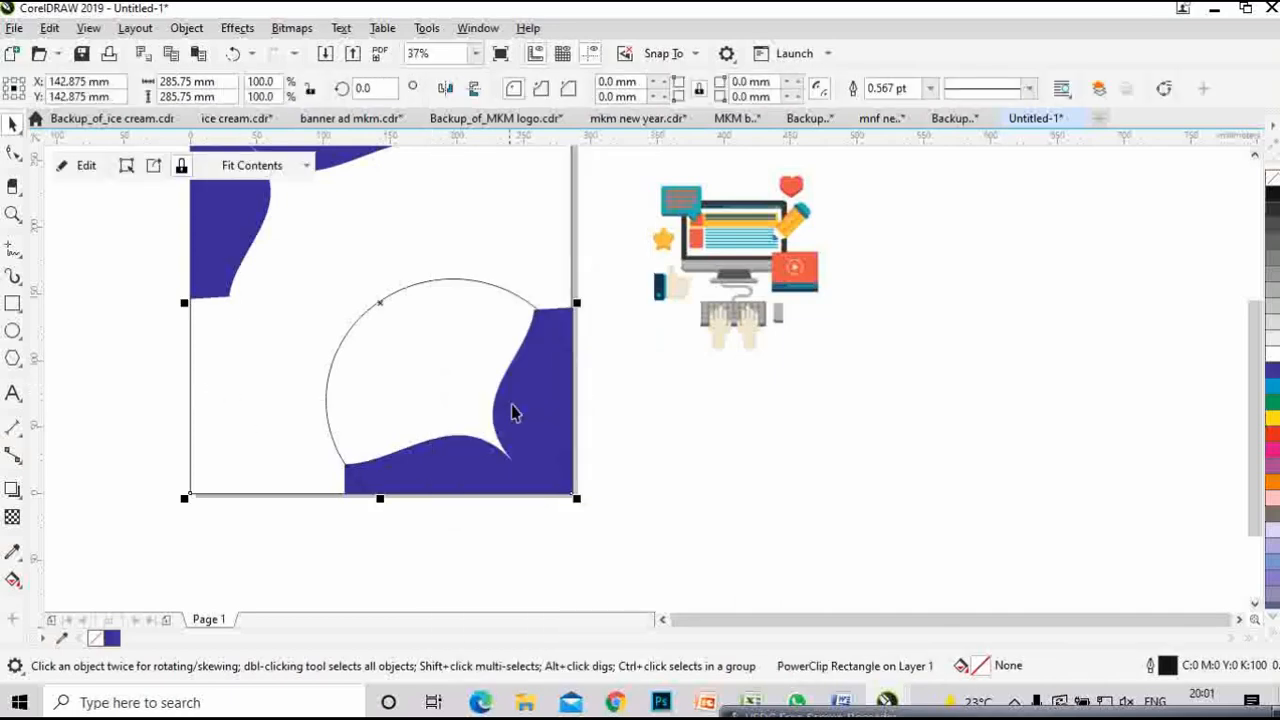
- Move the computer clip-art further right beside the page
click(843, 408)
click(790, 295)
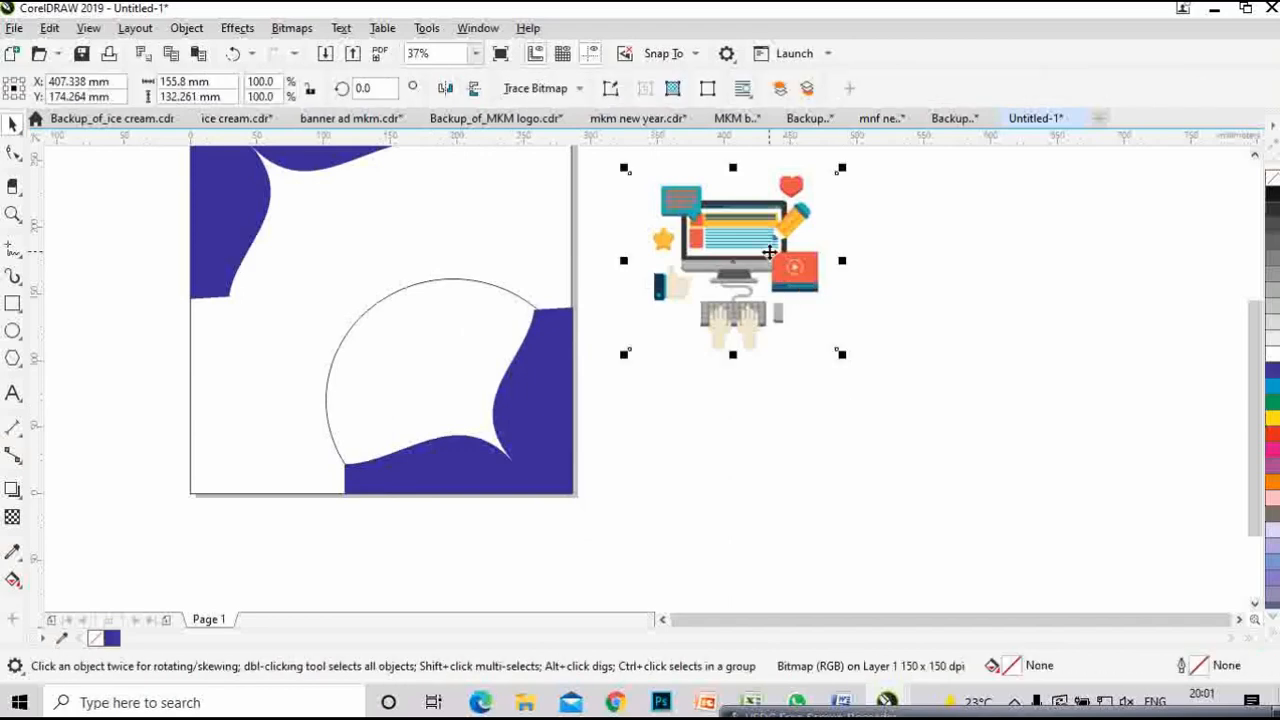
drag(752, 251, 1002, 377)
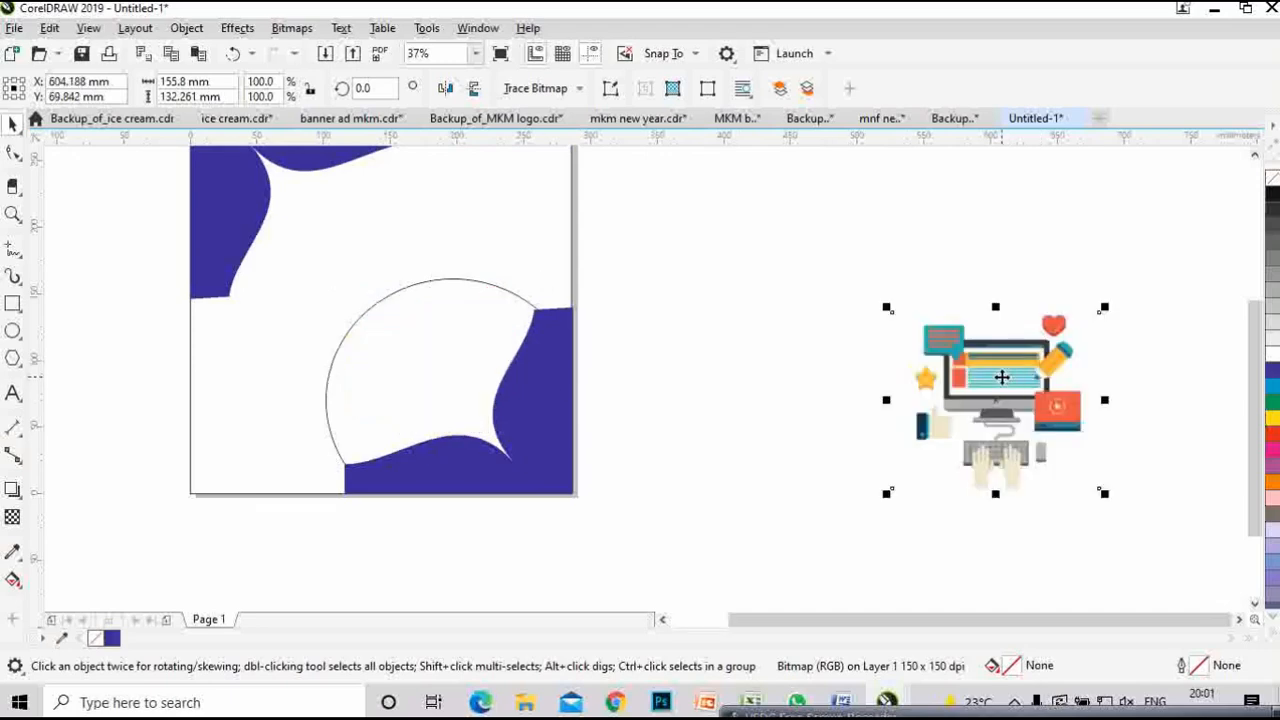
- PowerClip the computer illustration into the background and centre it over the circle
right_click(1002, 377)
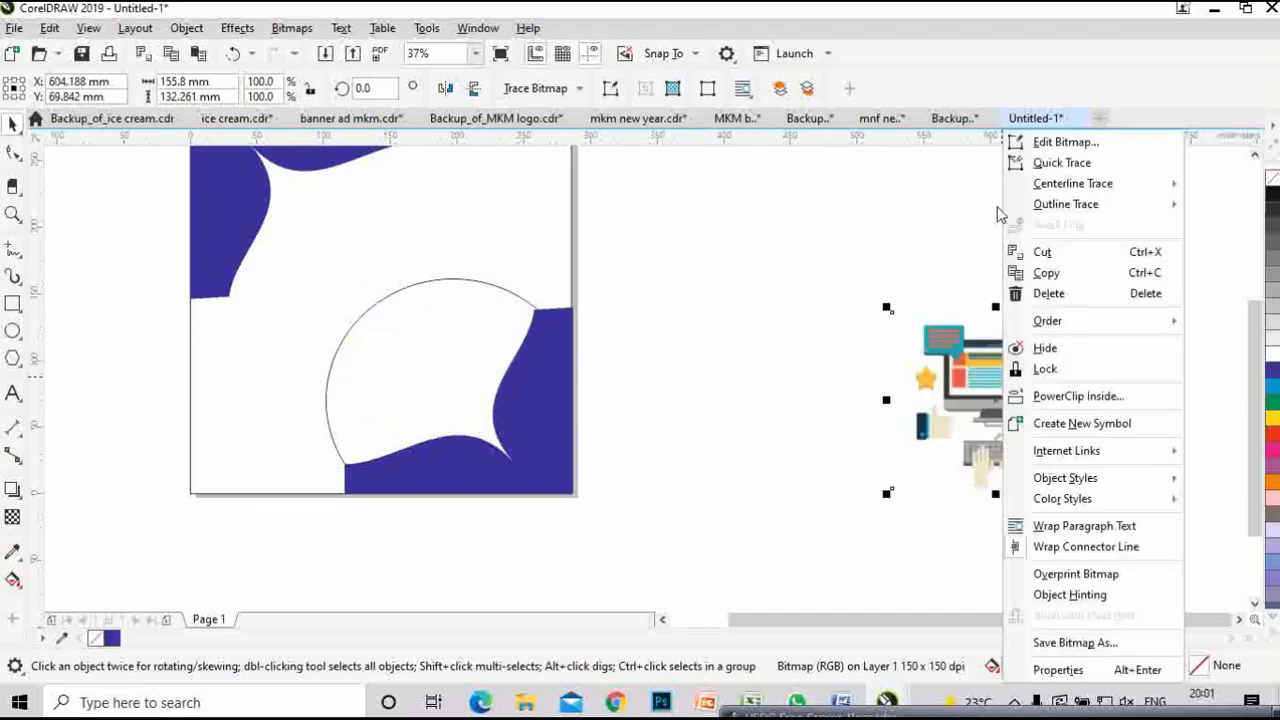
click(1062, 397)
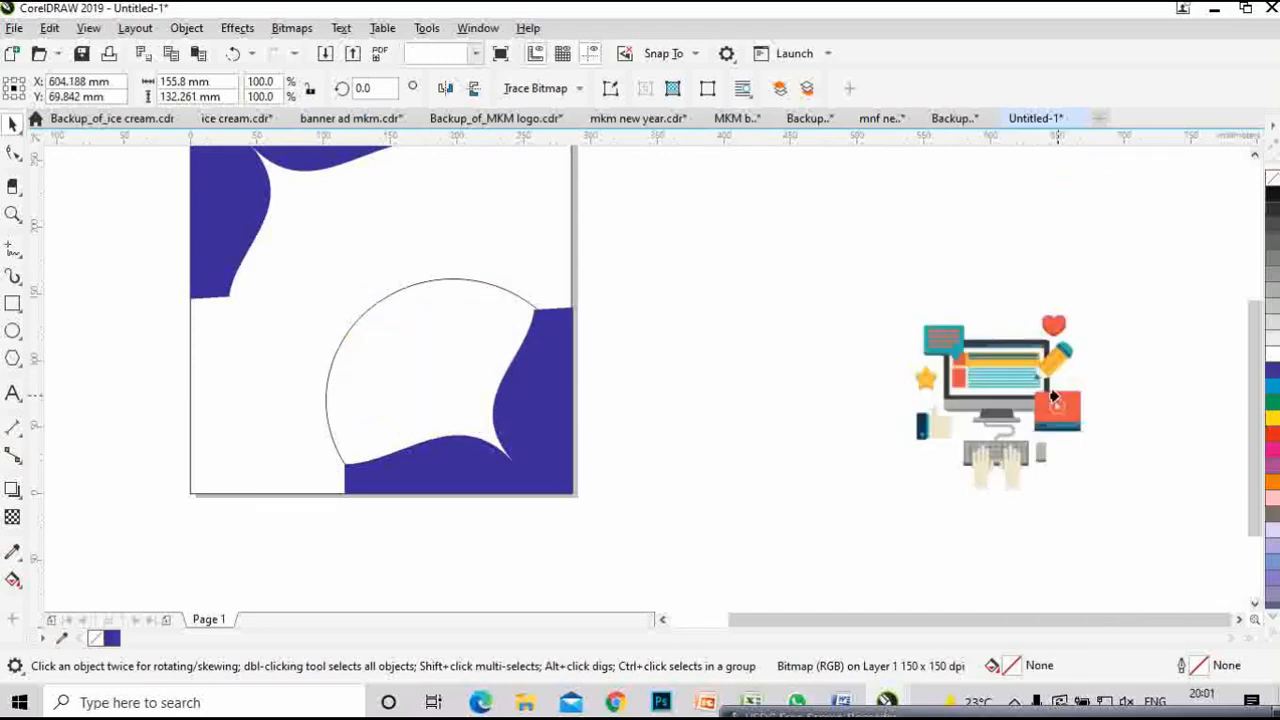
click(393, 374)
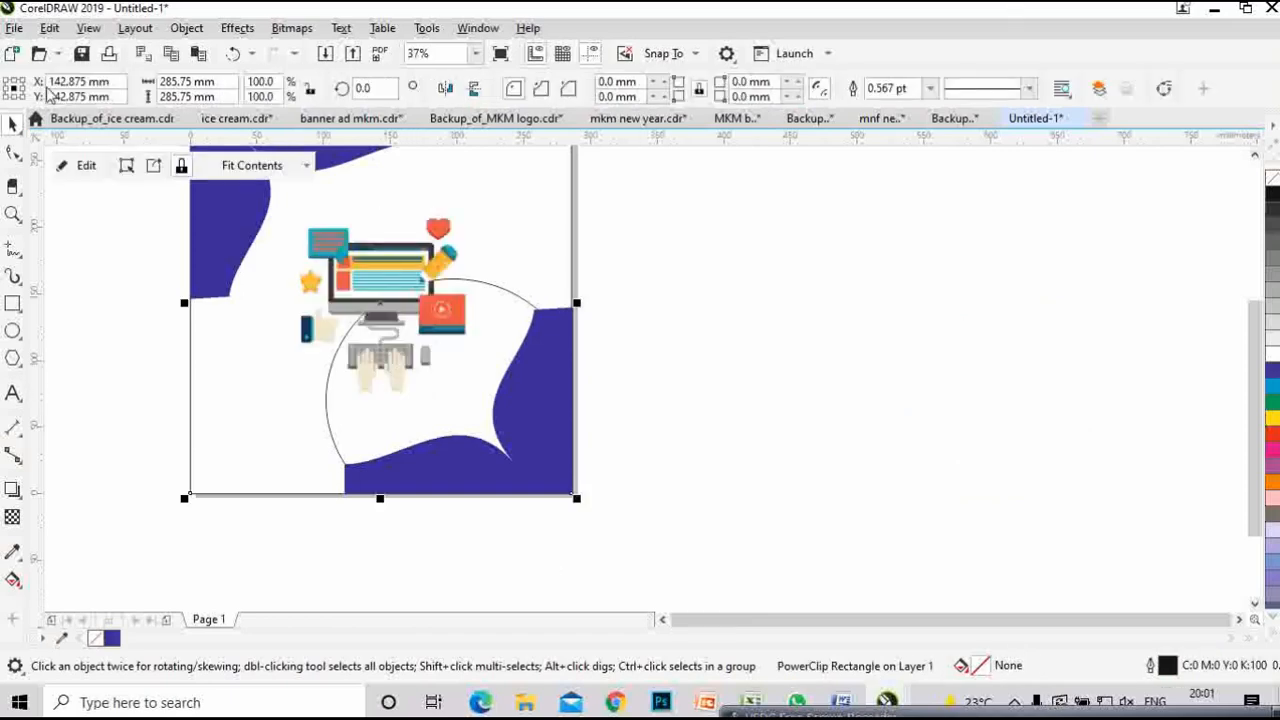
click(86, 165)
click(350, 318)
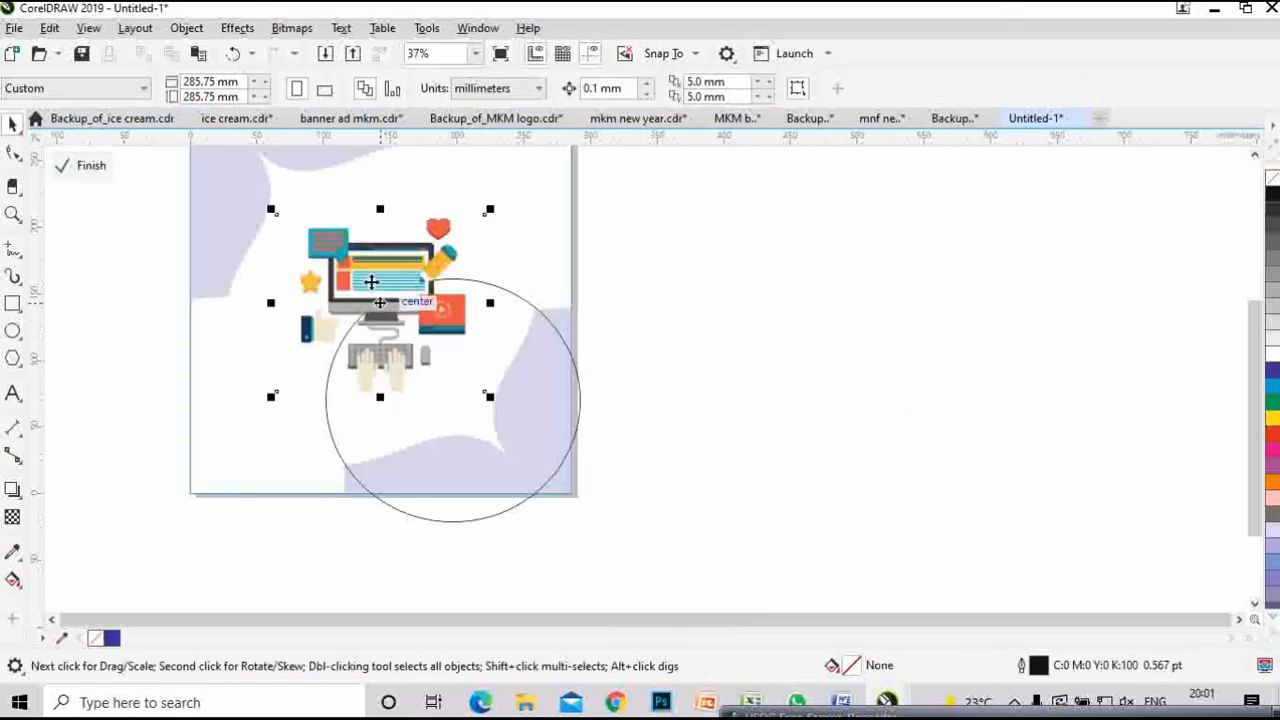
drag(371, 282, 441, 362)
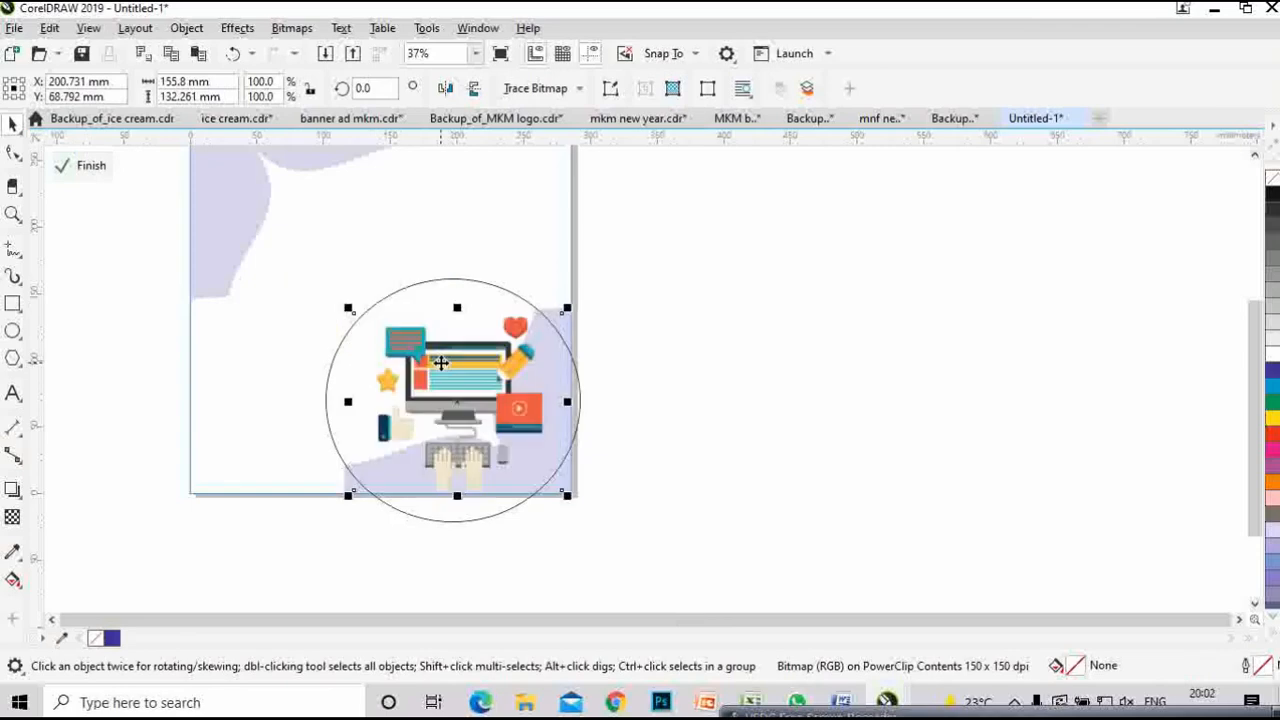
- Place the illustration inside the circle, retrying past the invalid-object warning
right_click(441, 362)
click(349, 362)
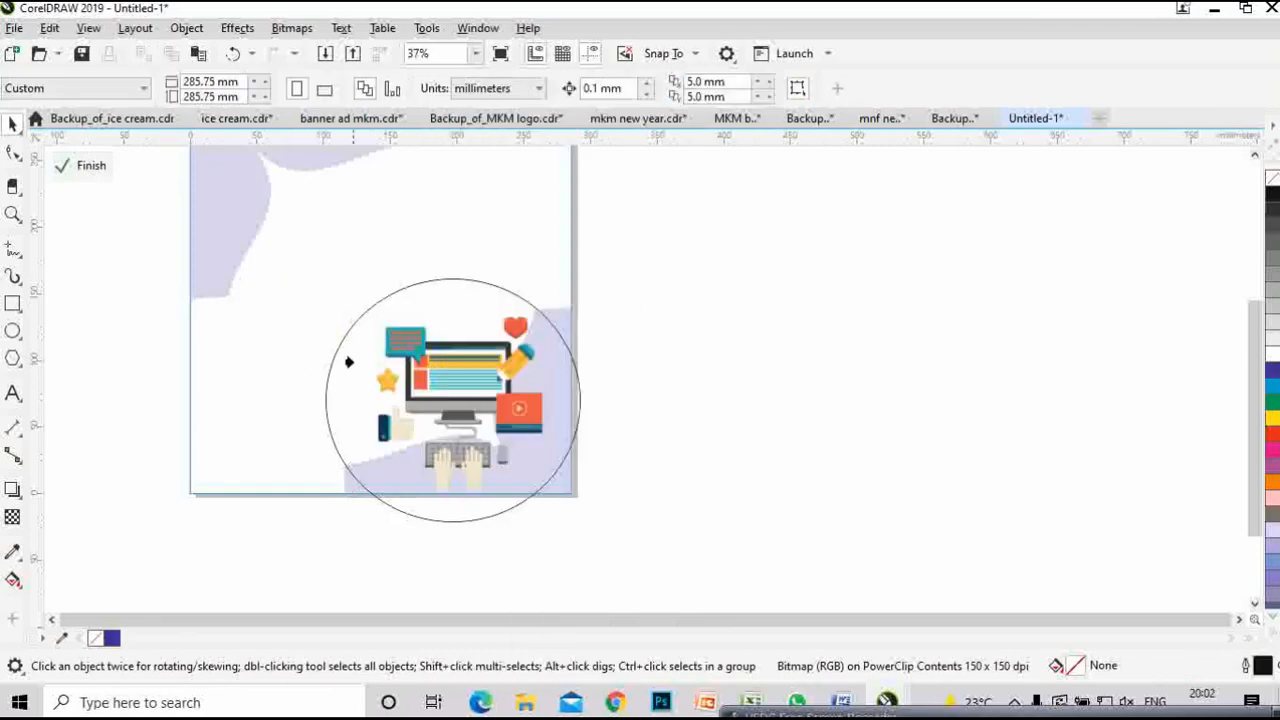
click(630, 405)
click(451, 369)
click(630, 405)
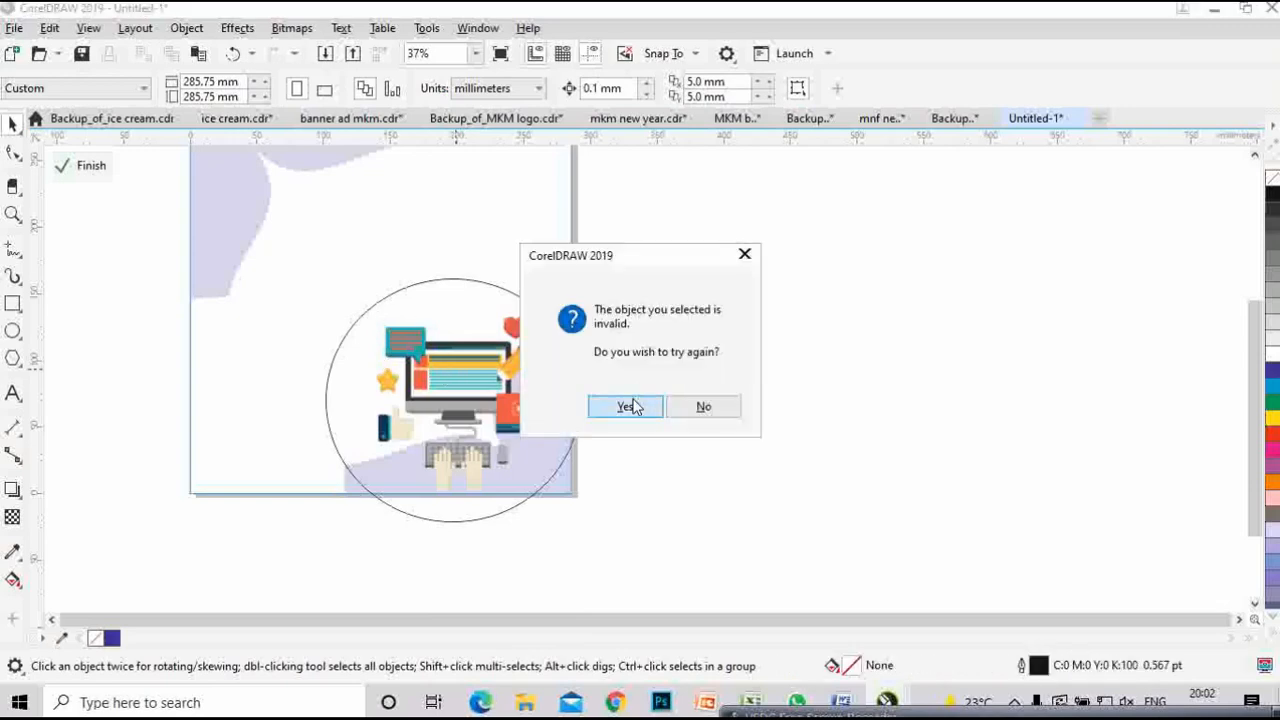
click(408, 287)
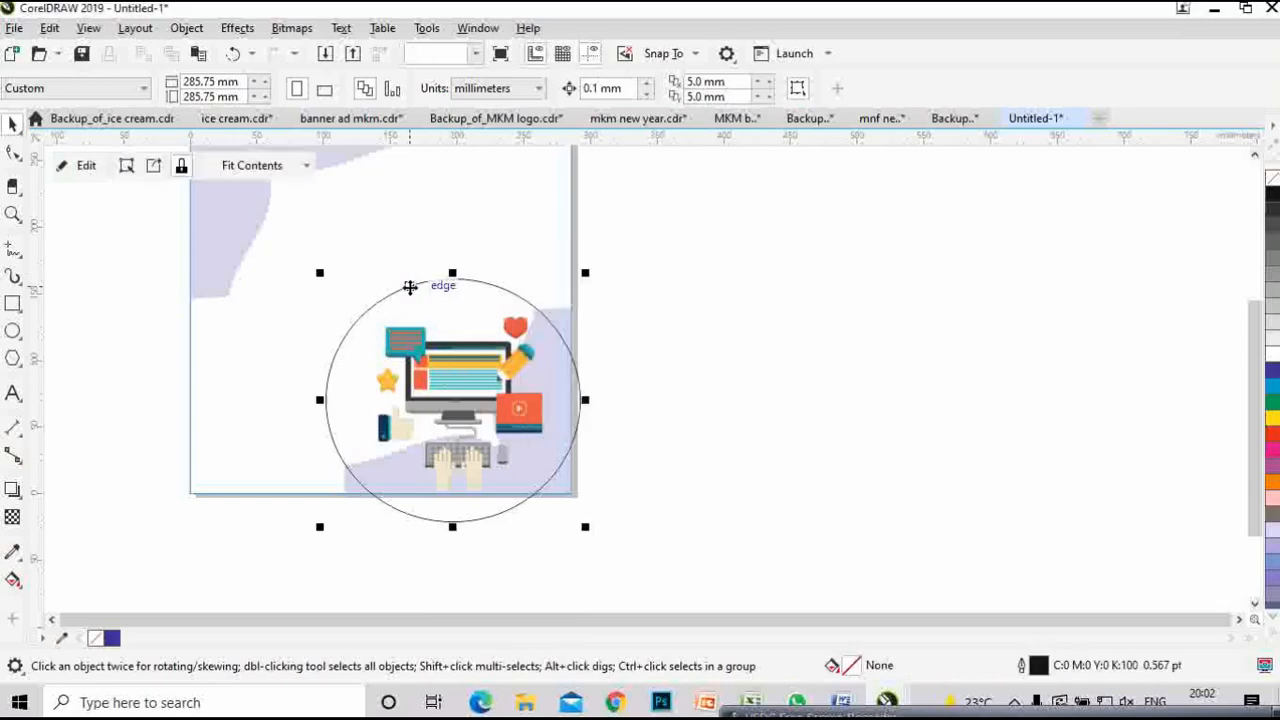
- Nudge the clipped circle up-left, scale the illustration inside to 123.5% and reposition it
drag(463, 383, 435, 362)
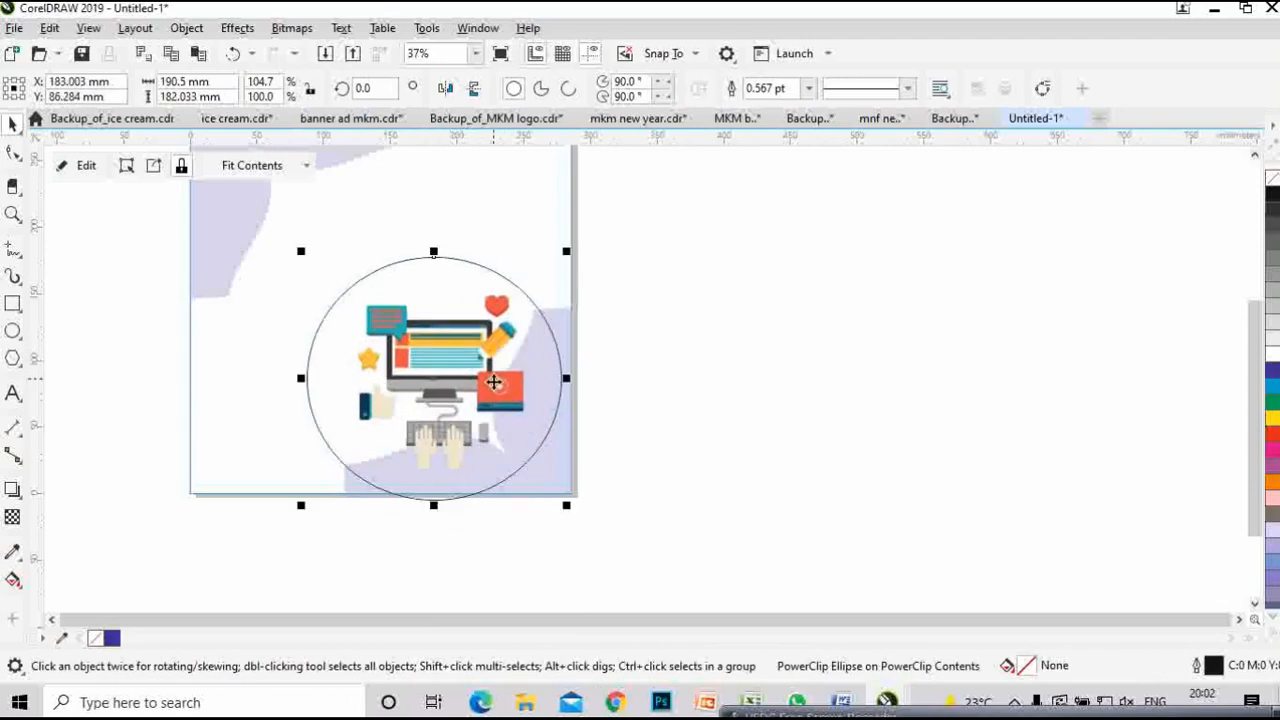
click(80, 165)
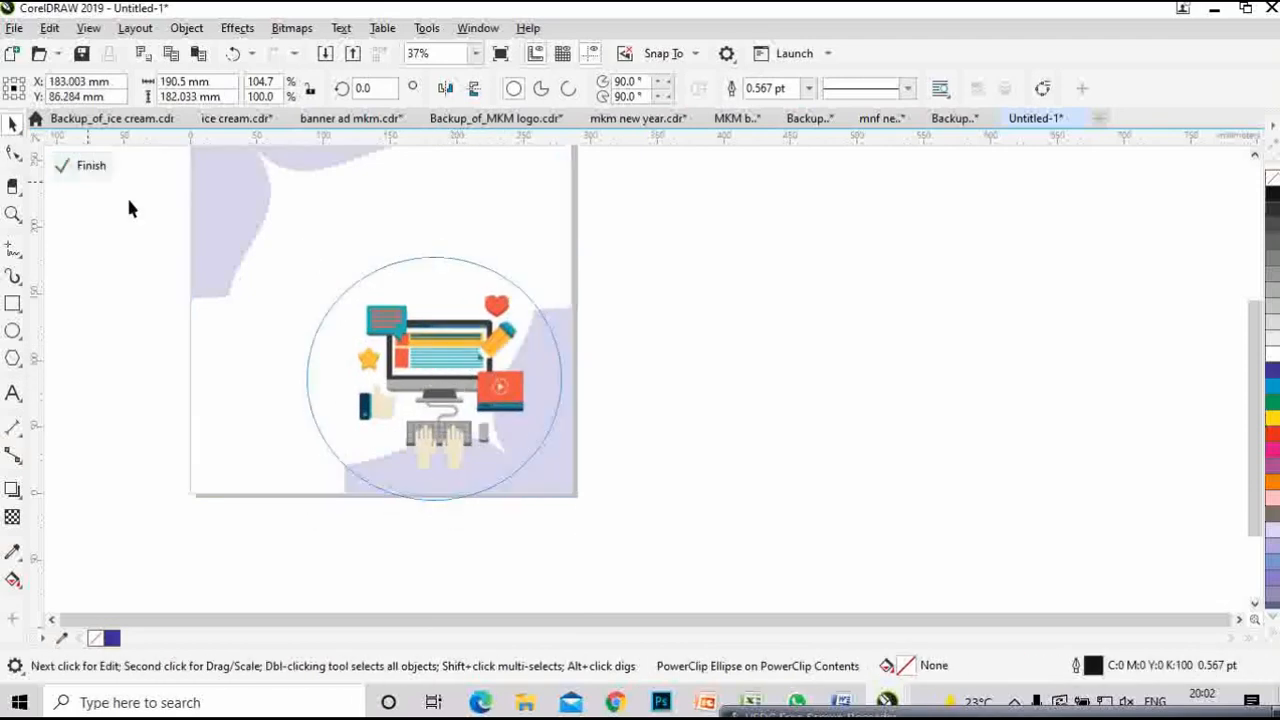
click(431, 358)
drag(548, 285, 576, 265)
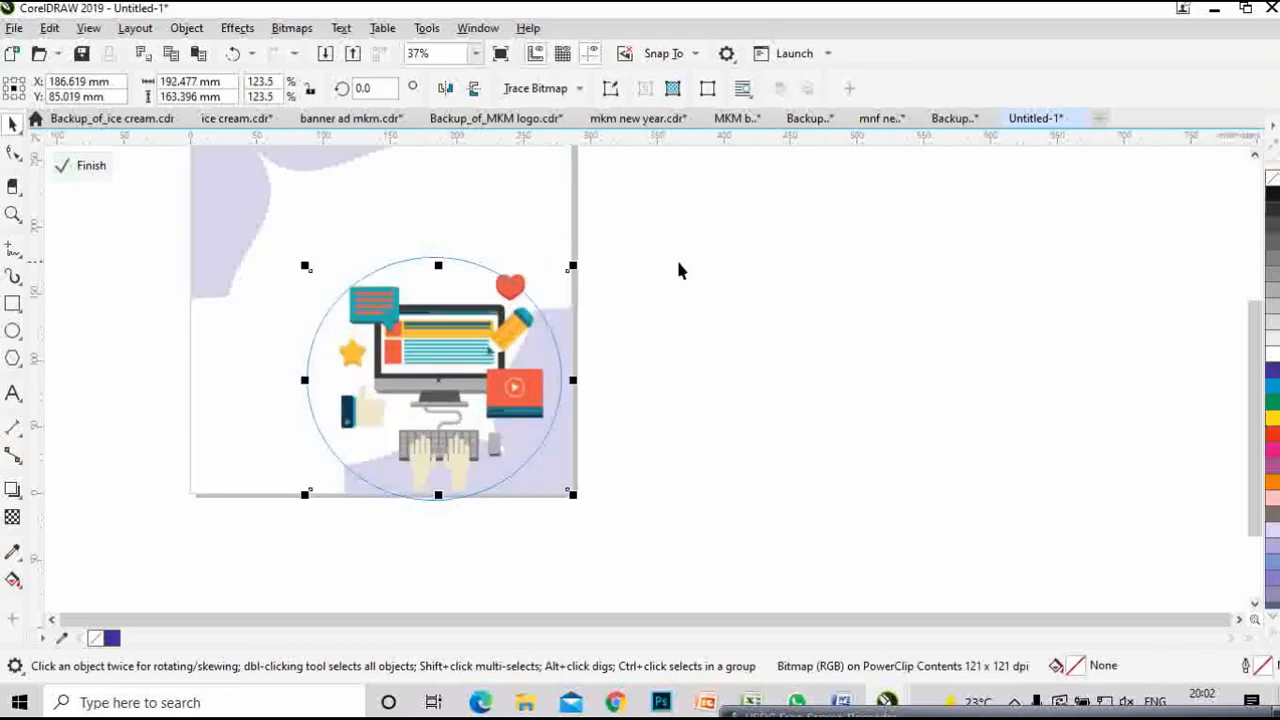
drag(424, 349, 455, 322)
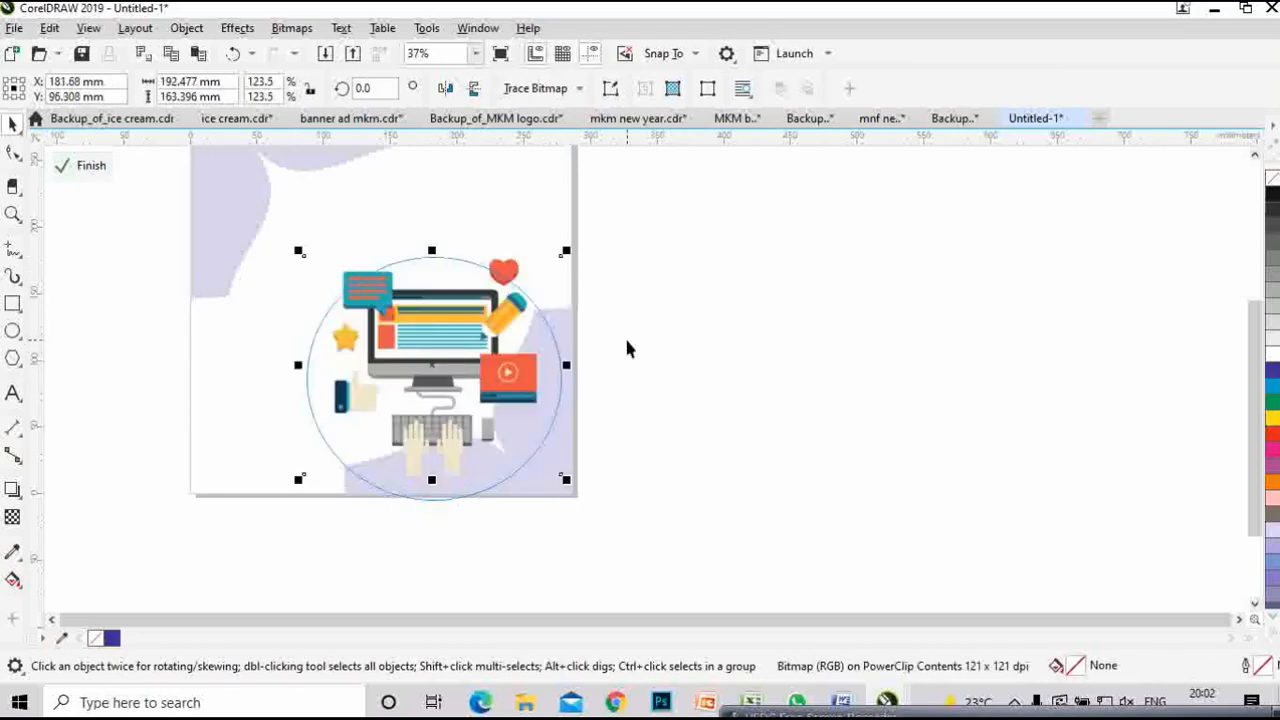
click(84, 166)
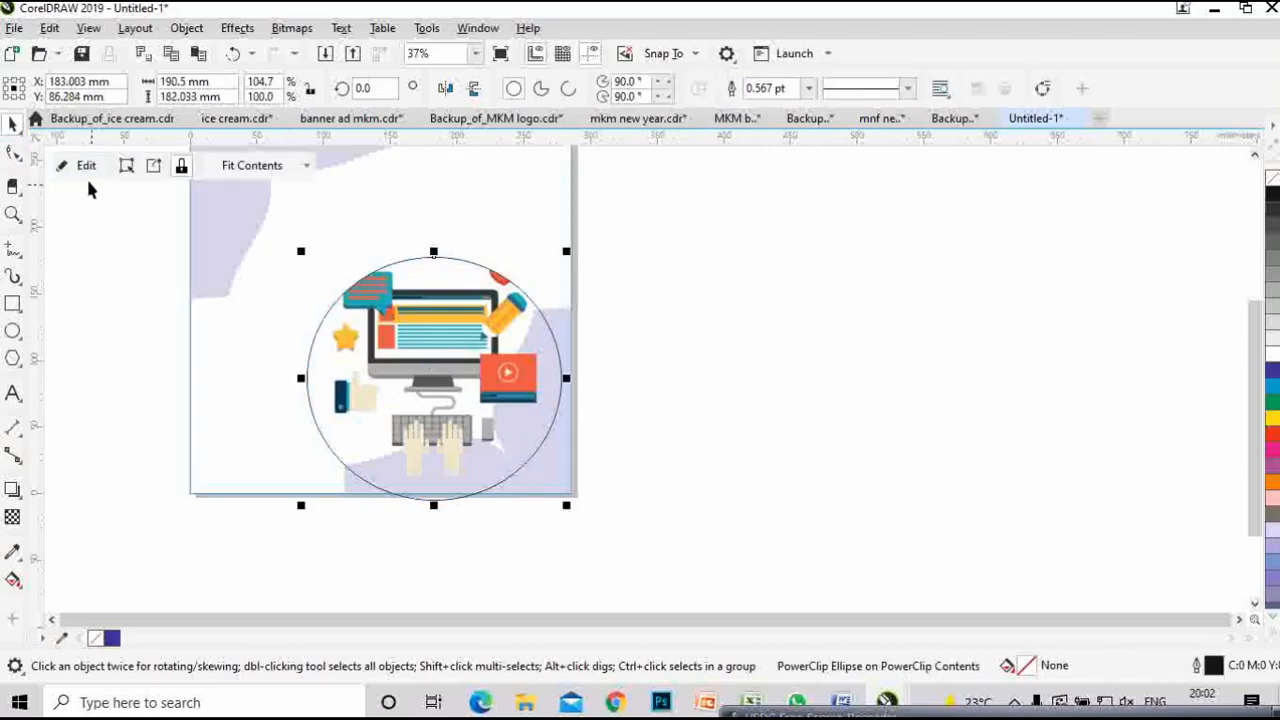
click(812, 352)
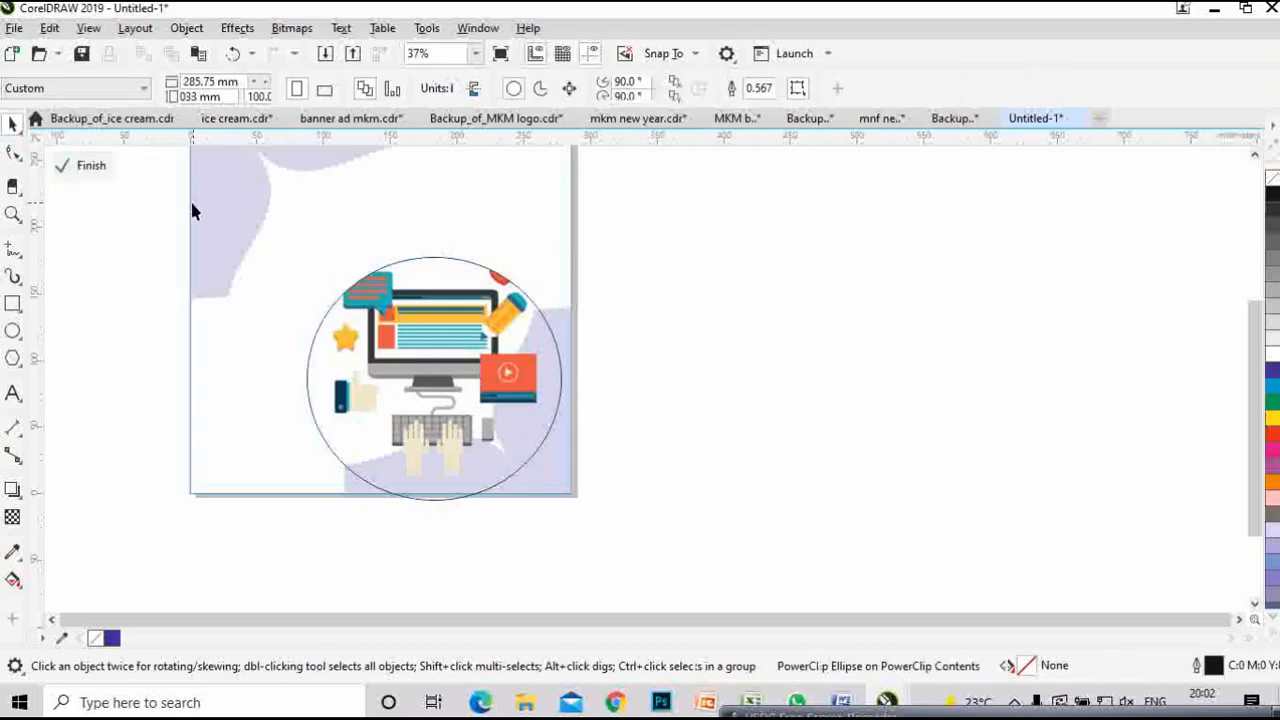
click(84, 166)
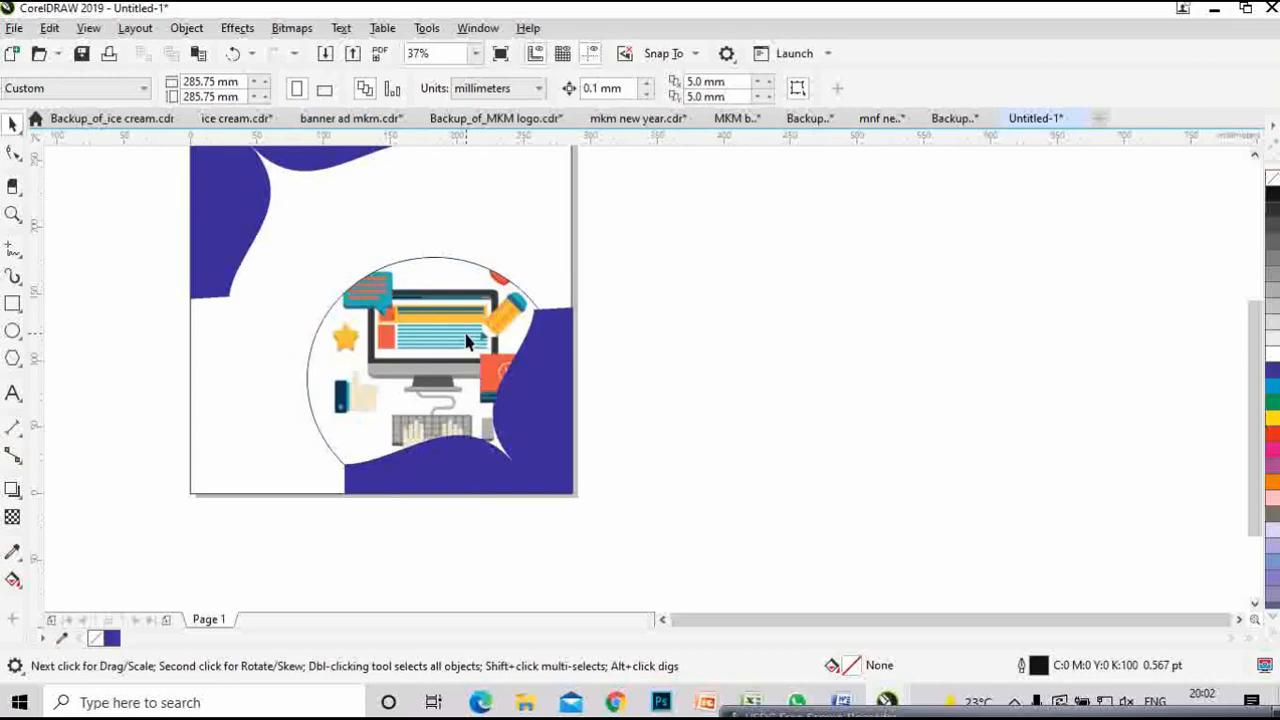
- Undo the accidental move, then shift the circle illustration up and left inside the background PowerClip
drag(453, 346, 436, 332)
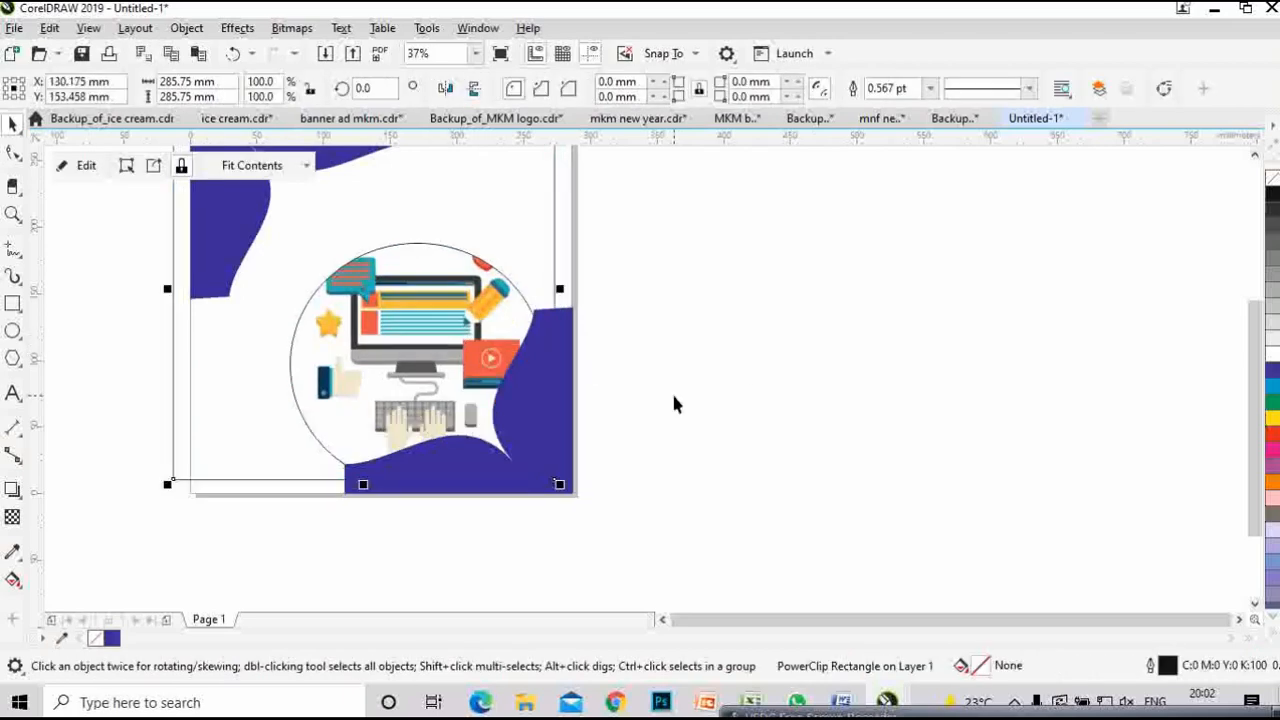
key(ctrl+z)
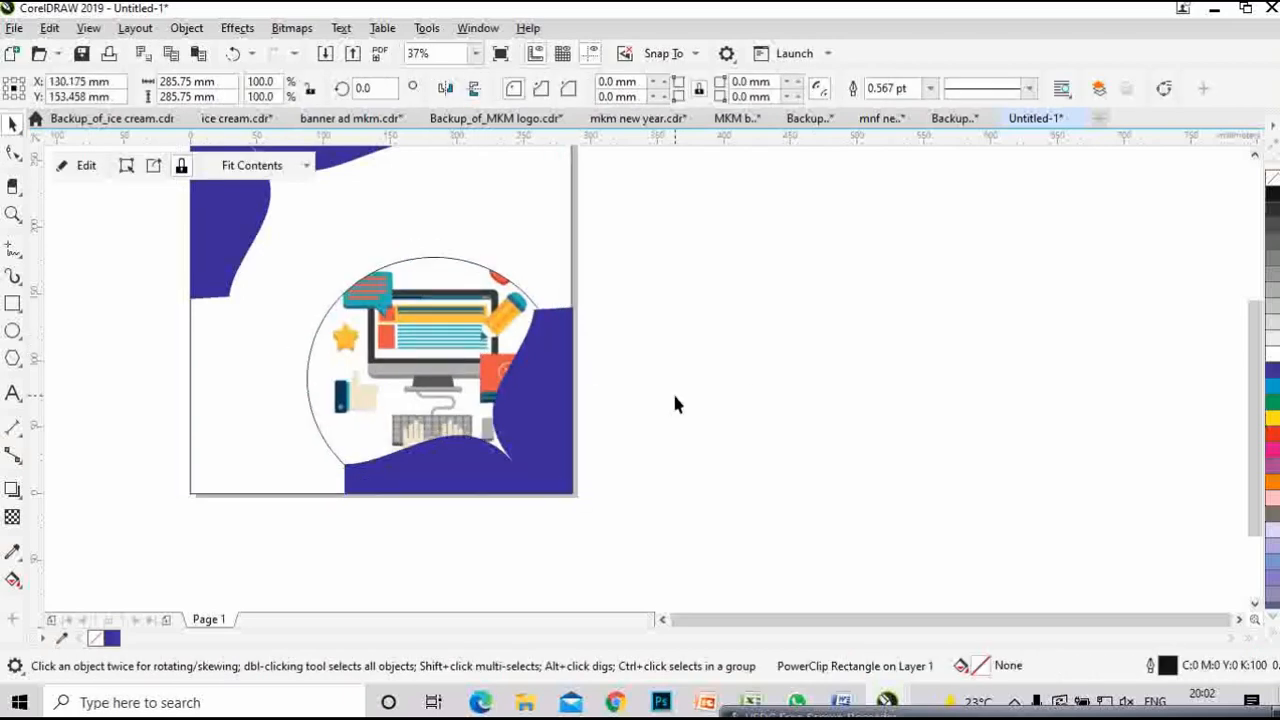
click(66, 171)
drag(471, 366, 443, 351)
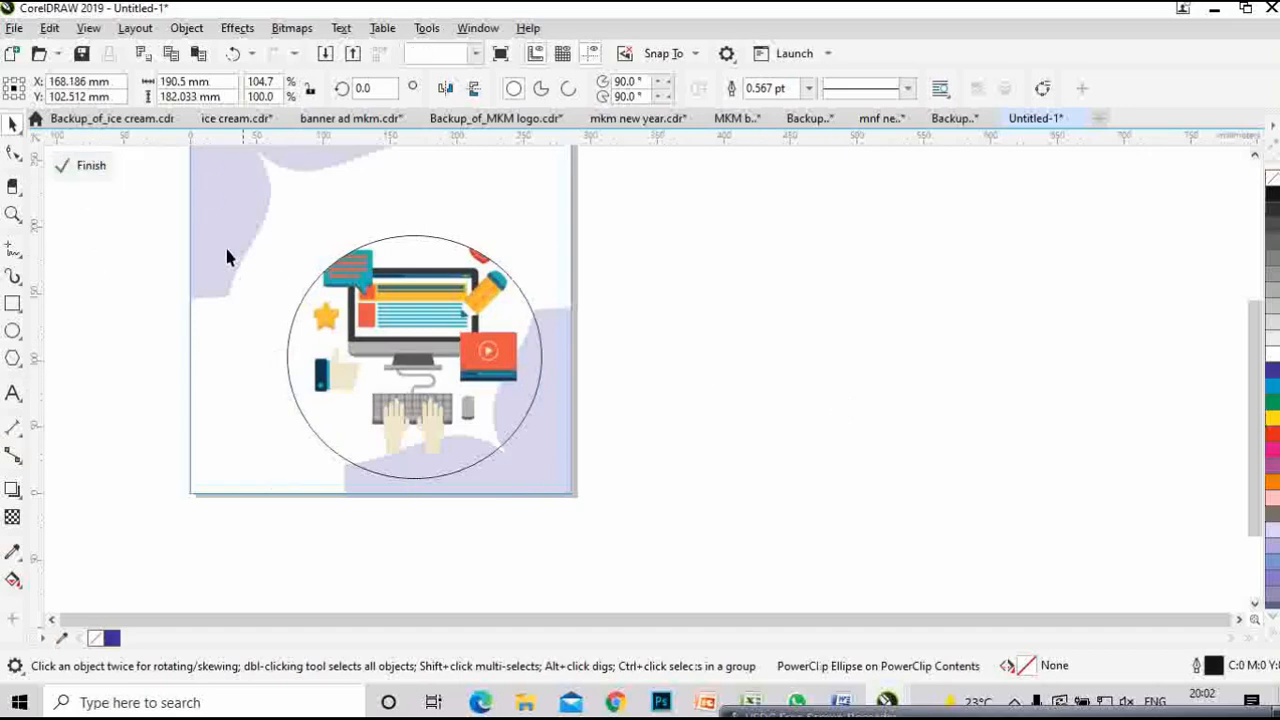
click(80, 165)
- Reselect the poster's background frame and reopen its PowerClip contents for editing
click(804, 414)
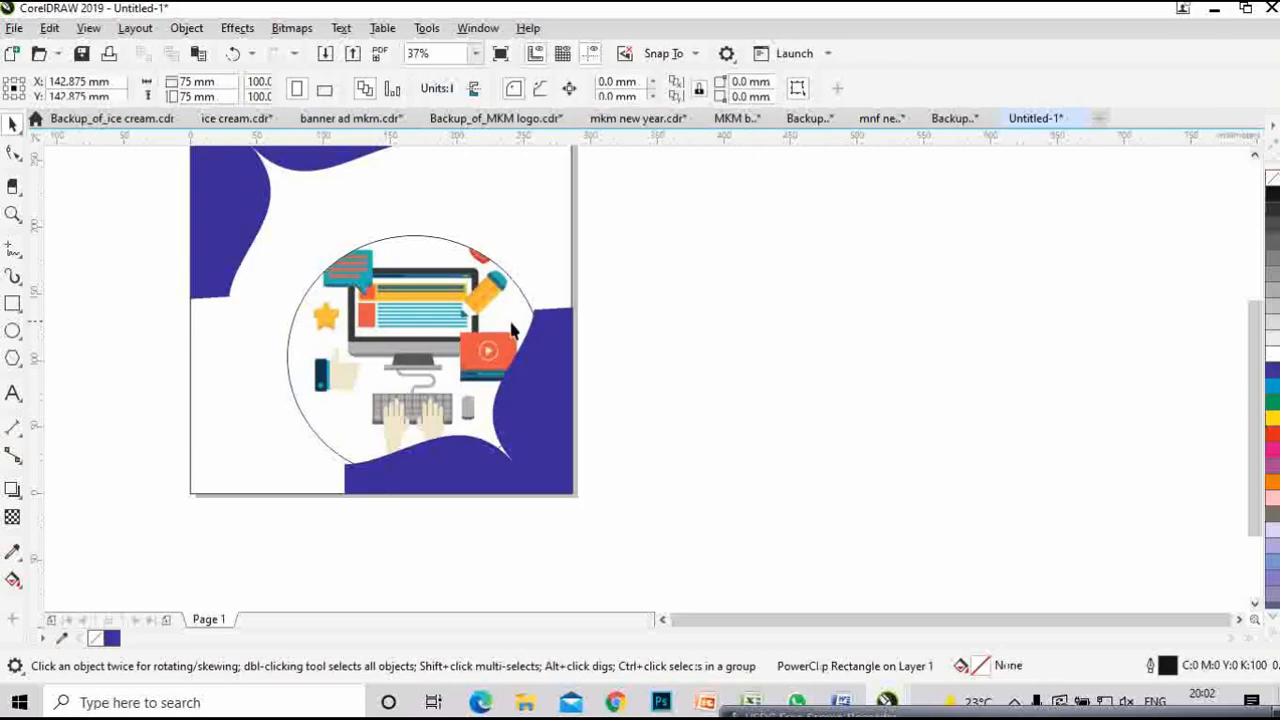
scroll(504, 326, down, 2)
drag(620, 351, 592, 432)
scroll(453, 420, up, 3)
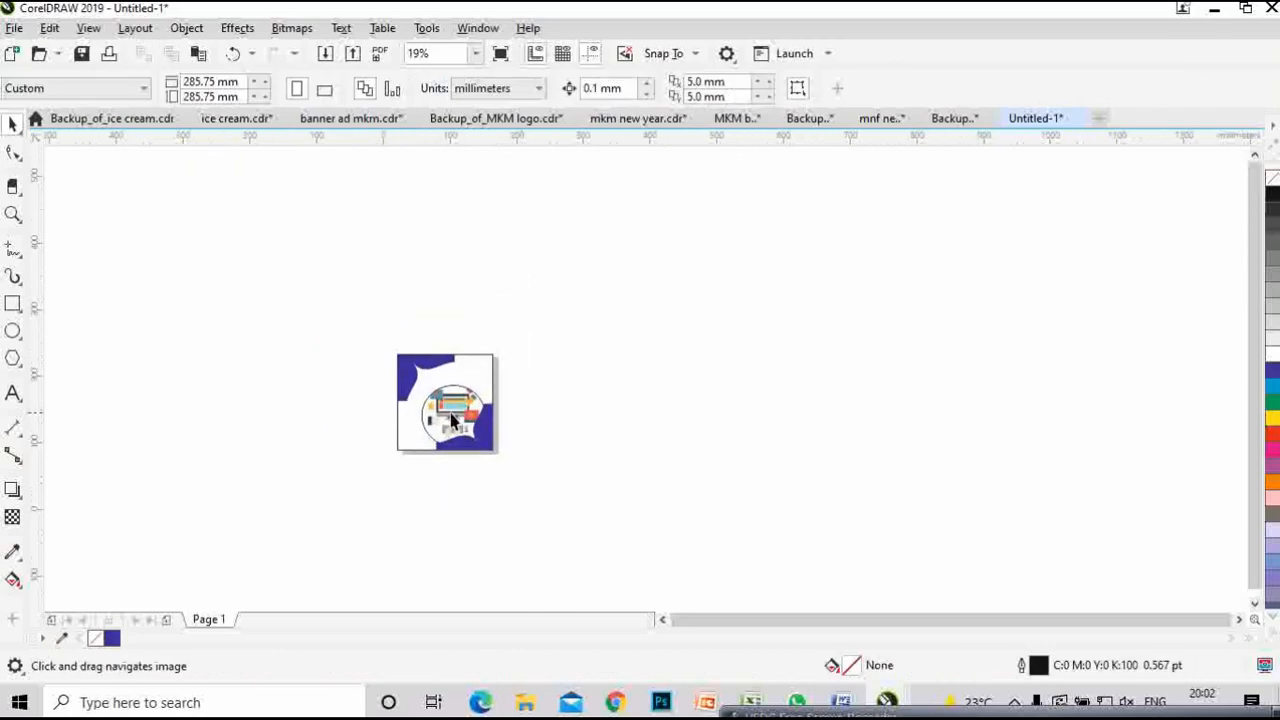
click(689, 415)
scroll(705, 416, down, 1)
scroll(790, 435, down, 1)
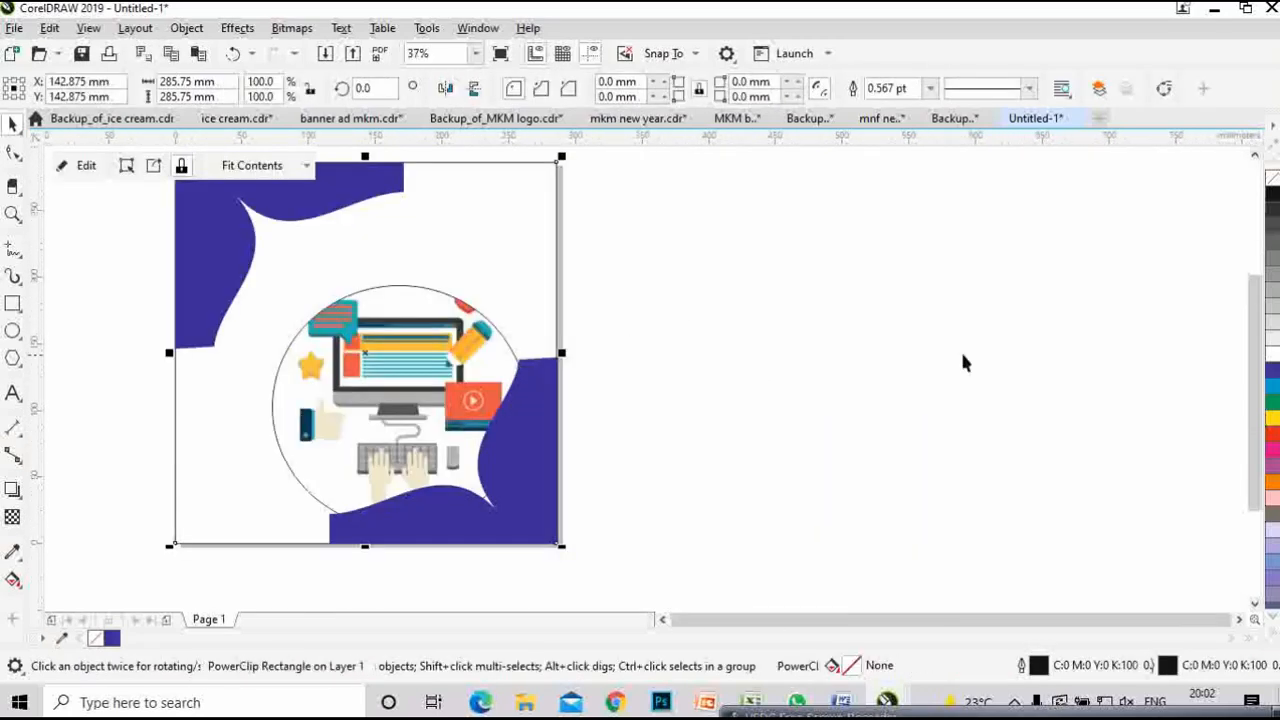
click(86, 166)
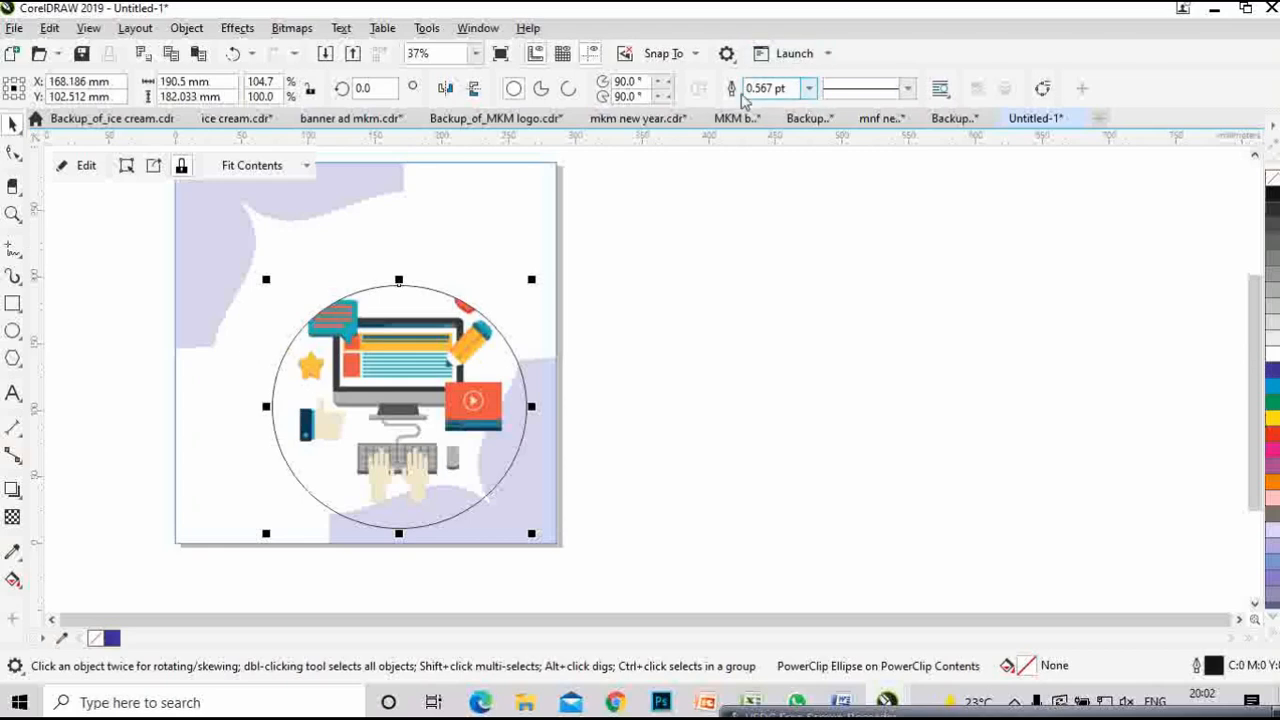
- Set the circle's outline to 10.0 pt and dark blue, then finish the PowerClip edit
click(809, 89)
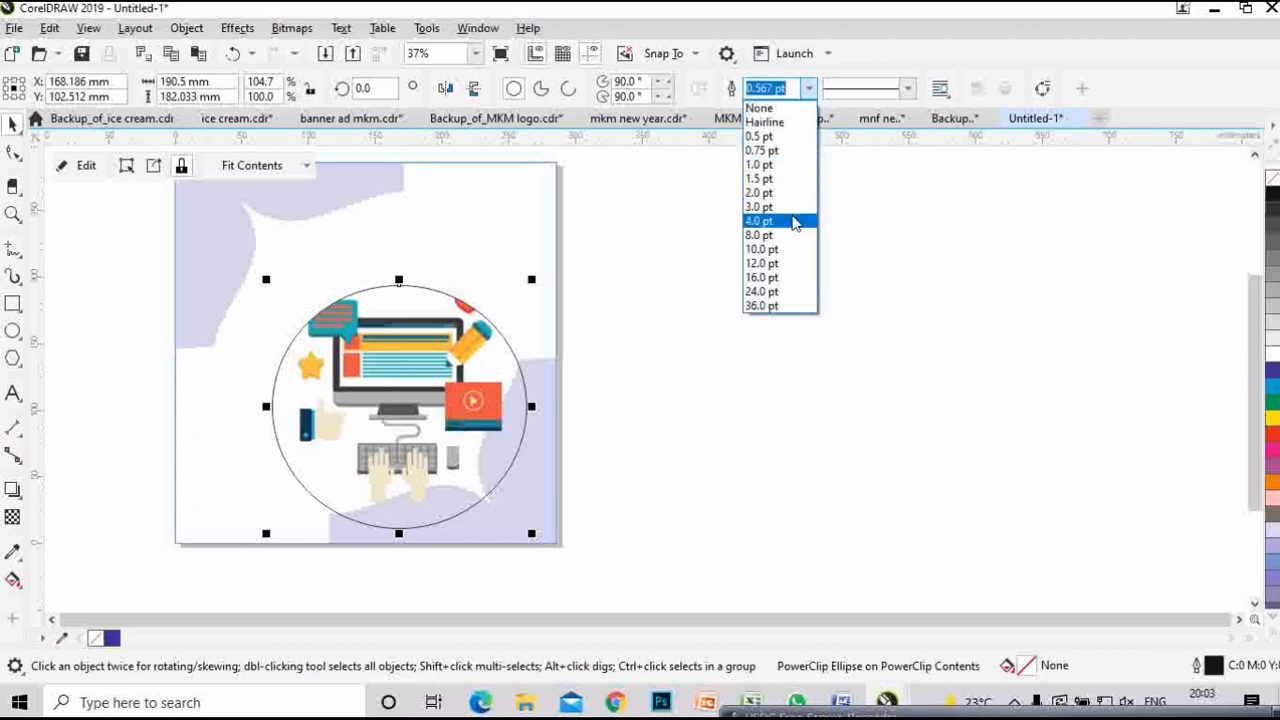
click(792, 221)
click(809, 89)
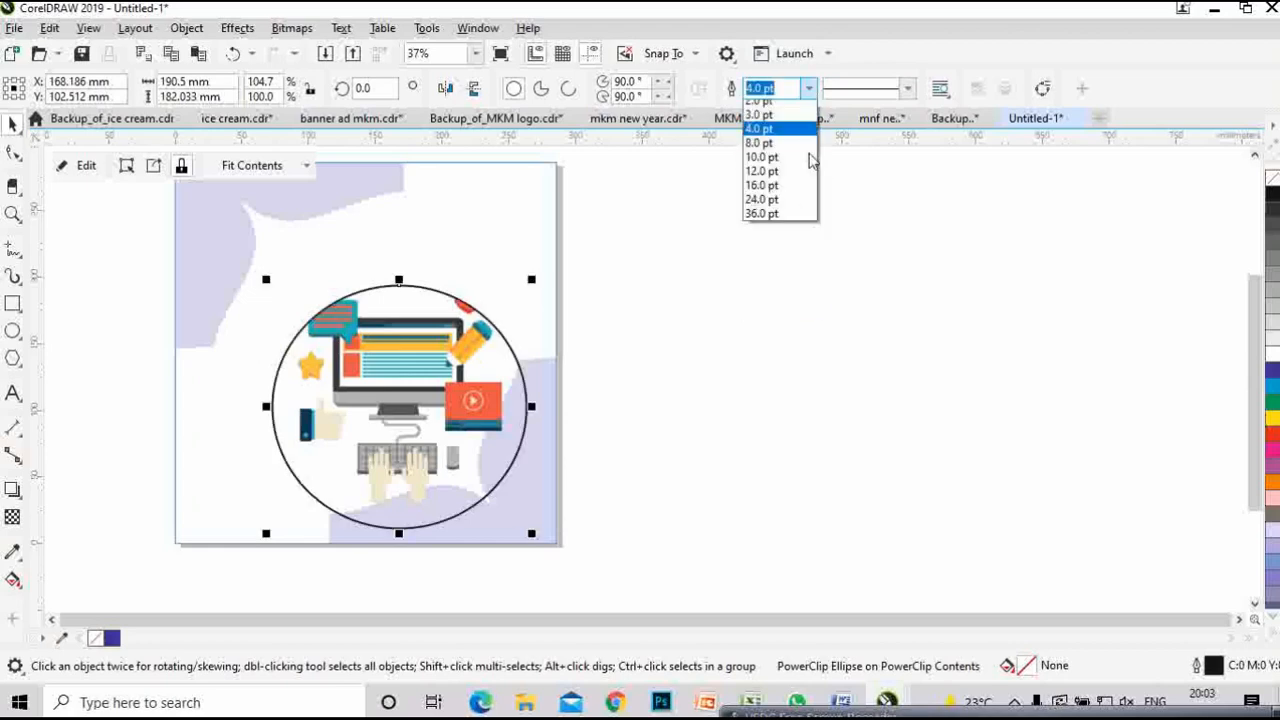
click(790, 258)
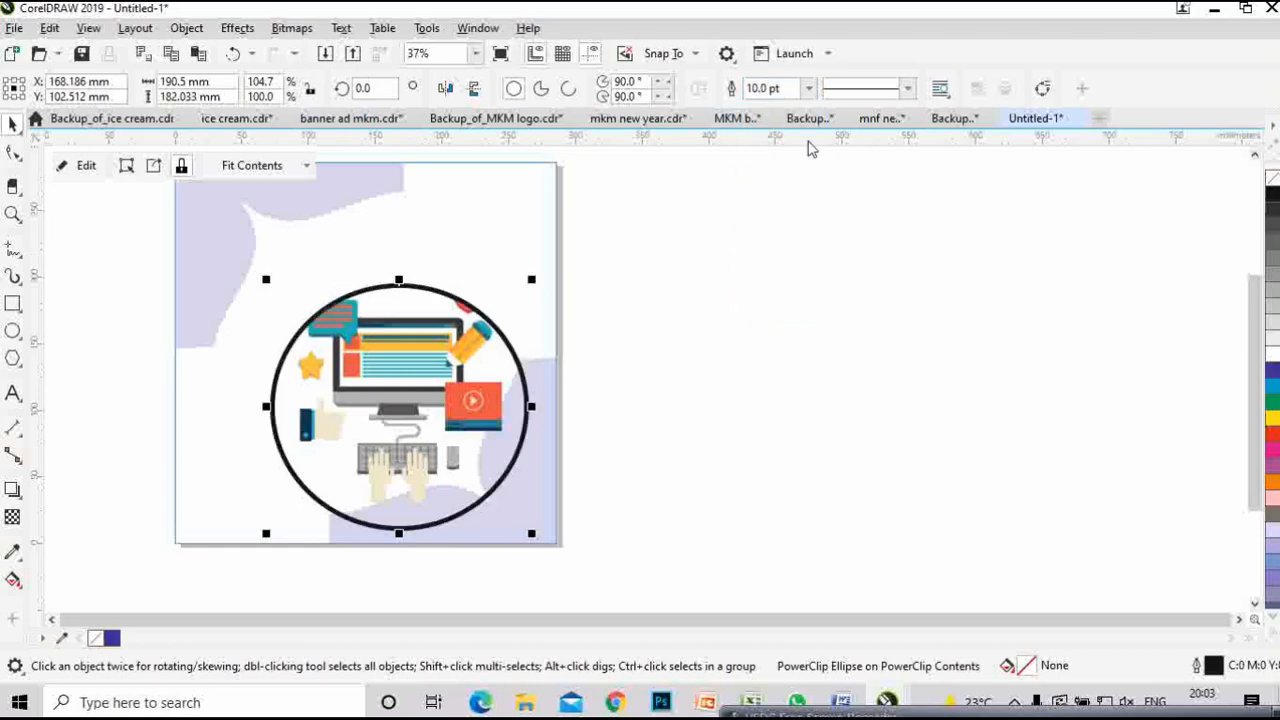
right_click(1273, 372)
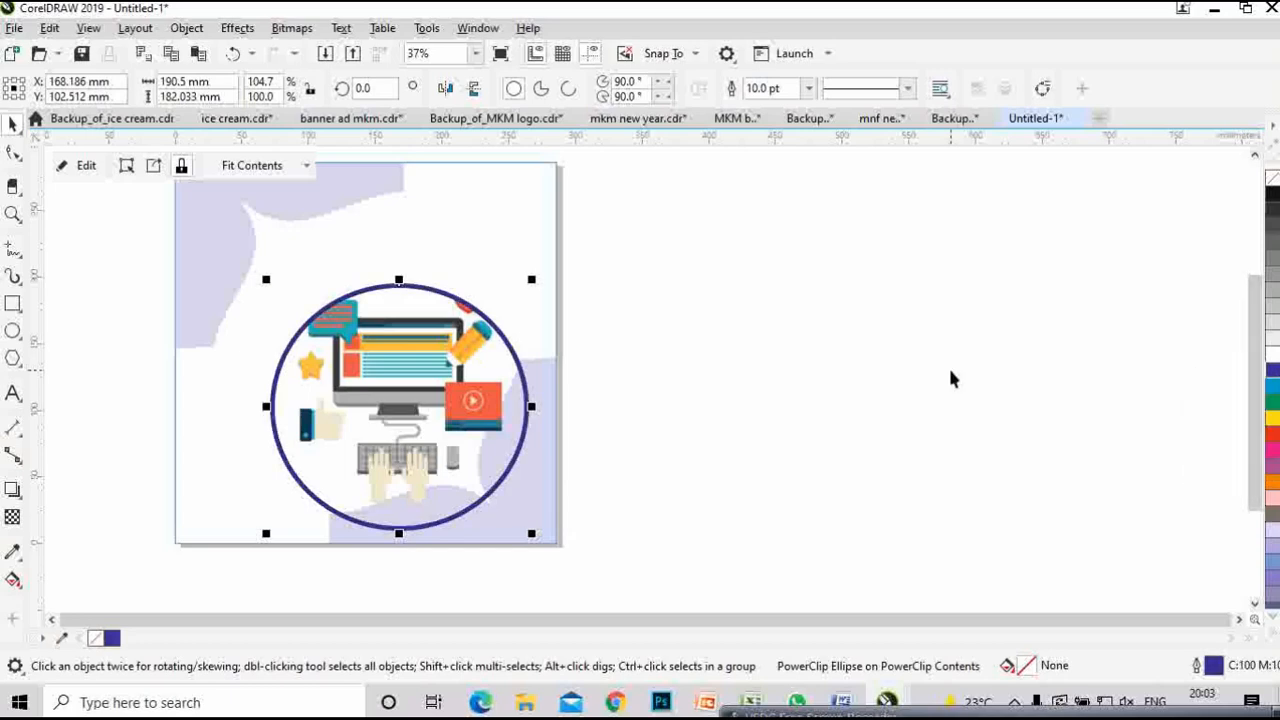
click(949, 368)
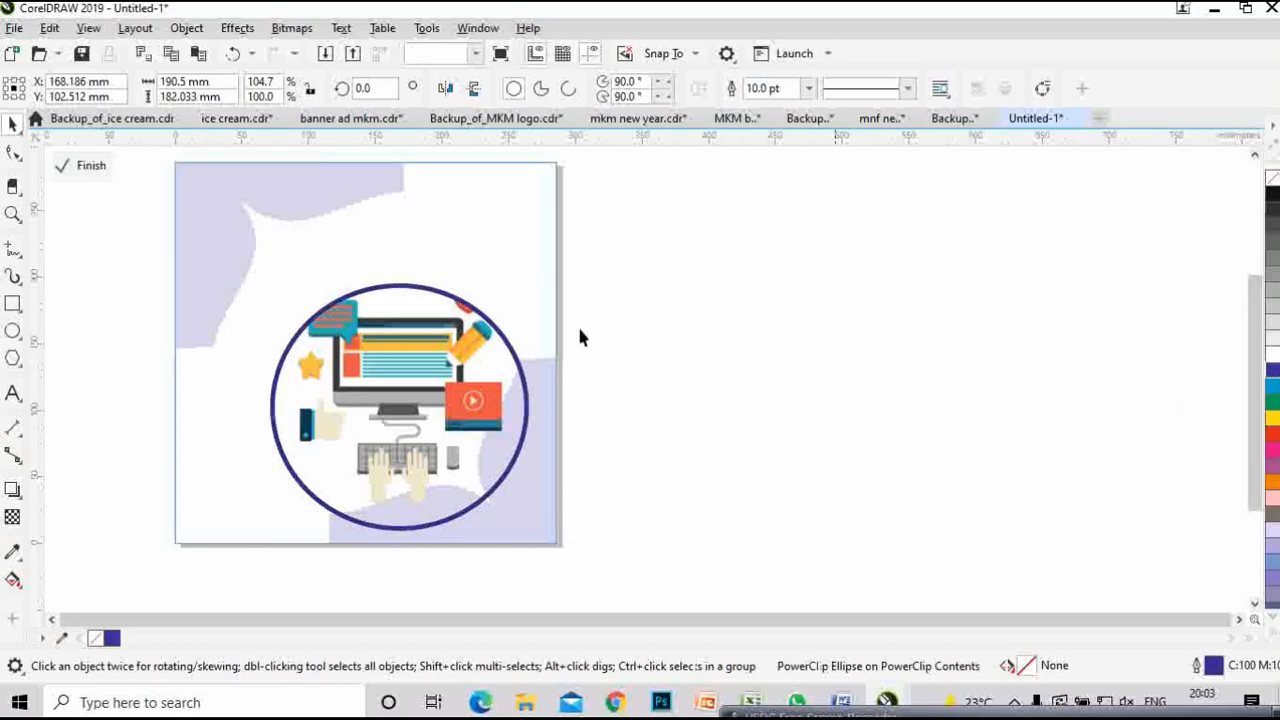
click(65, 164)
- Zoom in on the circle illustration and enter the background frame's PowerClip contents
scroll(742, 370, down, 1)
click(790, 388)
drag(810, 396, 582, 413)
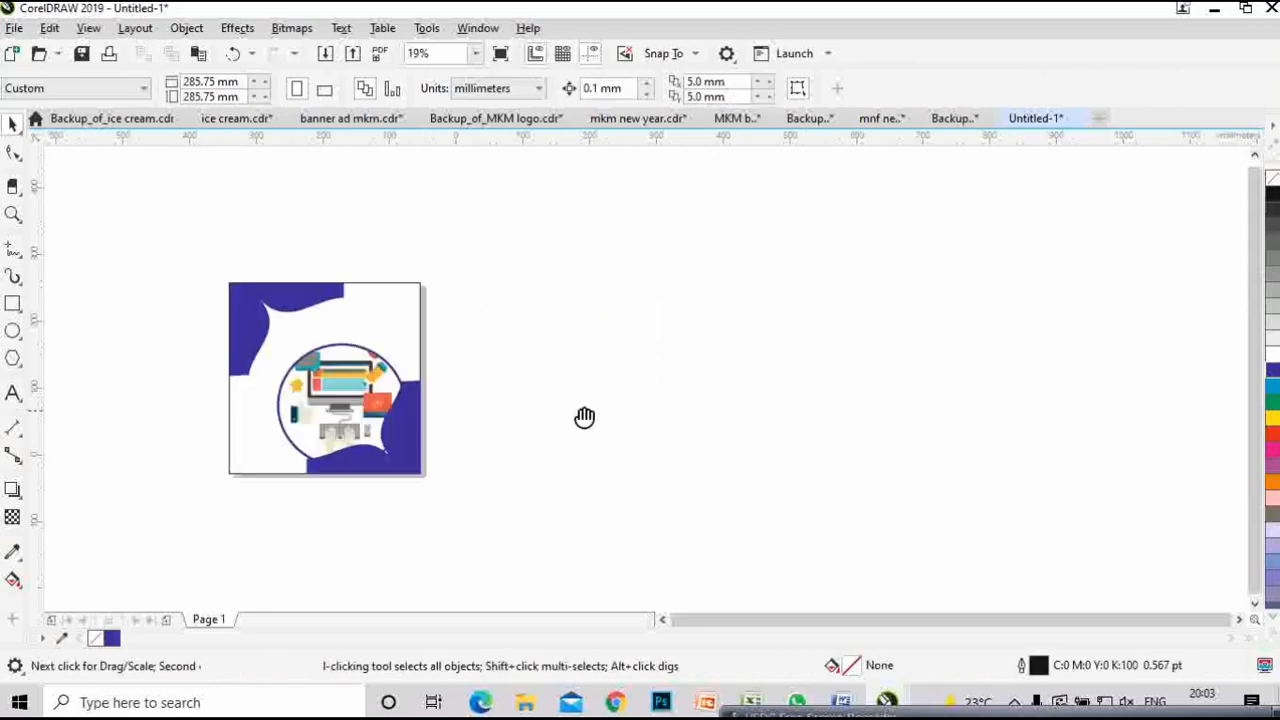
click(345, 405)
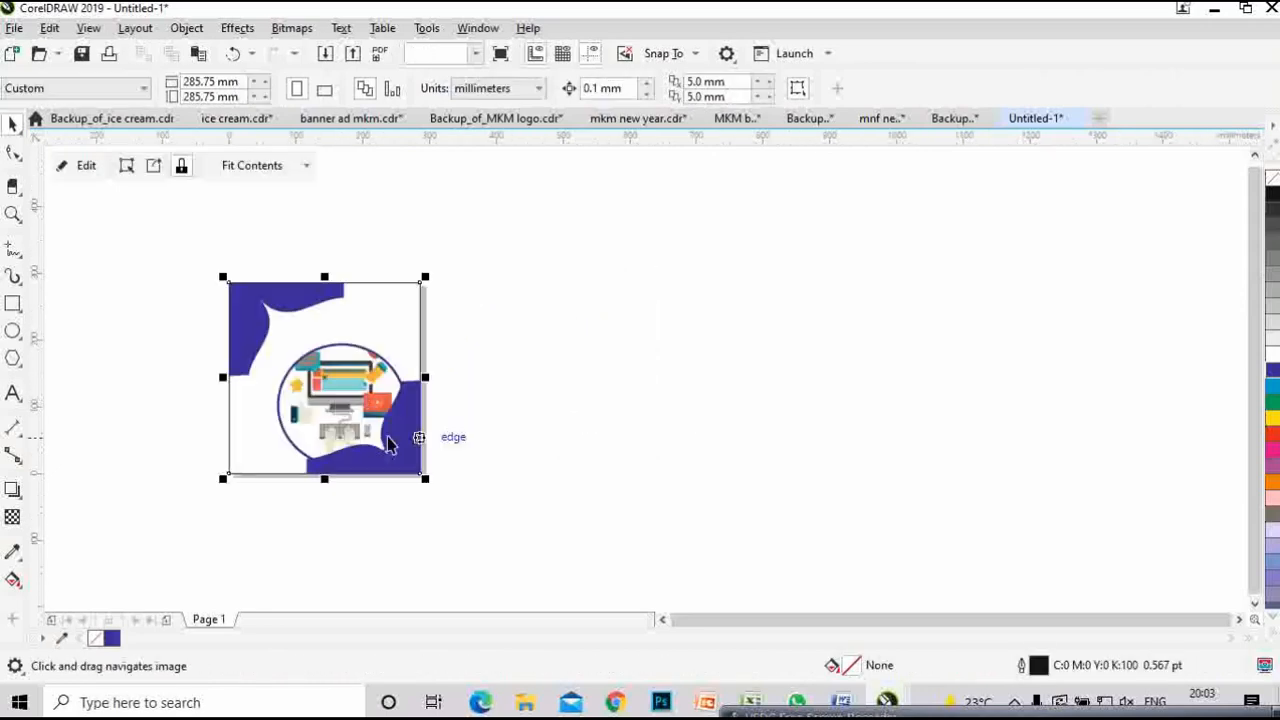
scroll(455, 544, up, 2)
drag(400, 466, 966, 666)
drag(945, 303, 932, 459)
drag(740, 513, 666, 542)
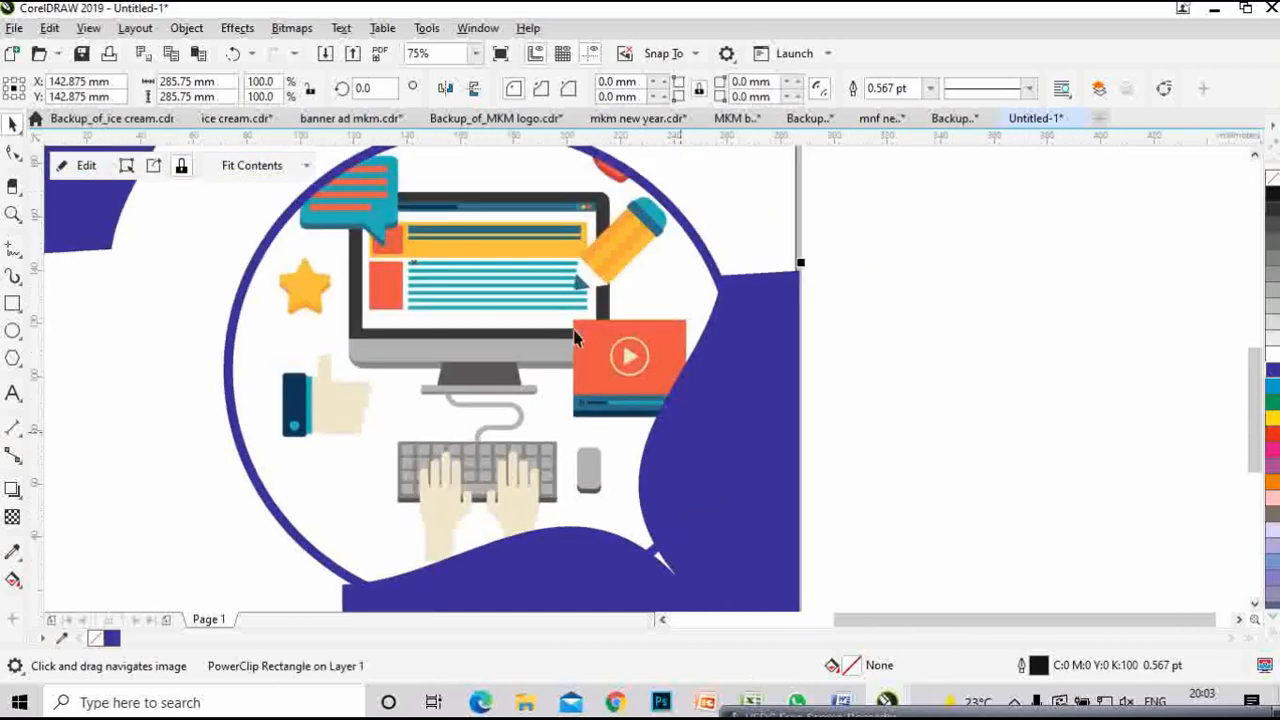
click(93, 170)
- Nudge the clip-art circle right and down to X 173.886, Y 97.712 mm, then finish editing
scroll(597, 455, down, 2)
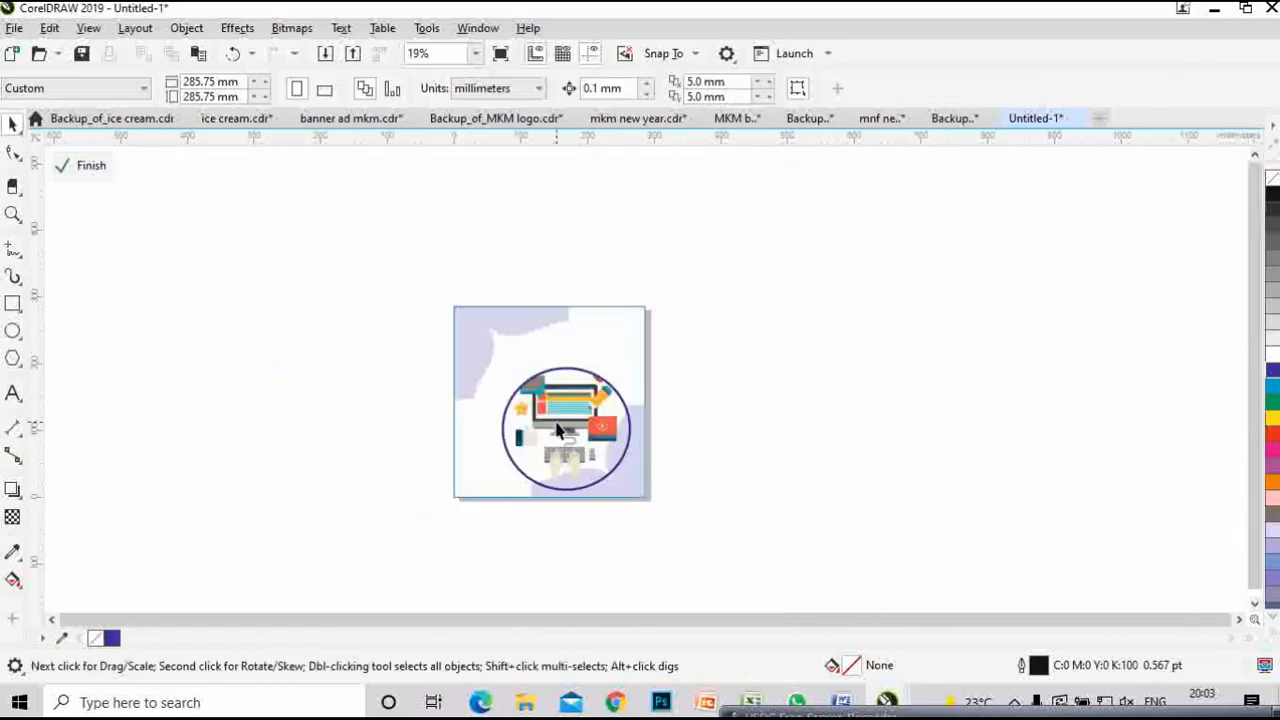
click(558, 427)
key(Right)
key(Right)
key(Right)
key(Right)
key(Right)
key(Right)
key(Right)
key(Right)
key(Right)
key(Right)
key(Right)
key(Right)
key(Right)
key(Right)
key(Right)
key(Right)
key(Right)
key(Right)
key(Right)
key(Right)
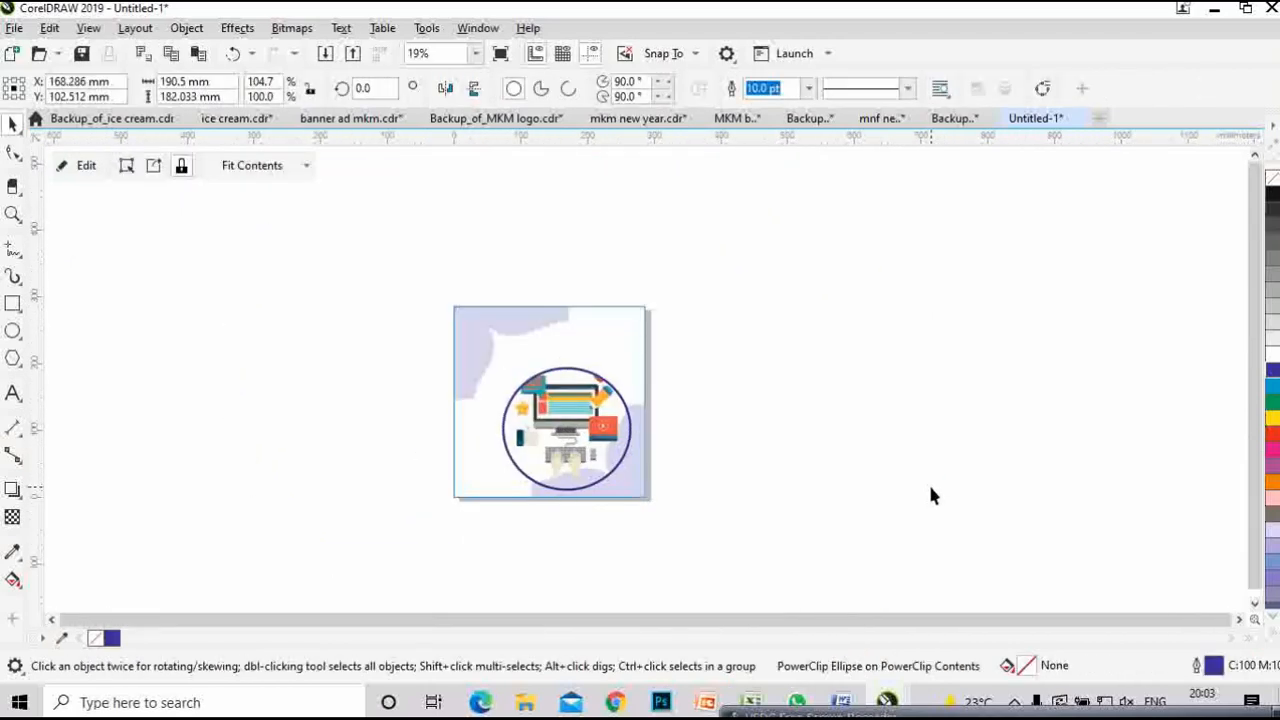
key(Down)
key(Down)
key(Down)
key(Down)
key(Down)
key(Down)
key(Down)
key(Down)
key(Down)
key(Down)
key(Down)
key(Down)
key(Down)
key(Down)
key(Down)
key(Down)
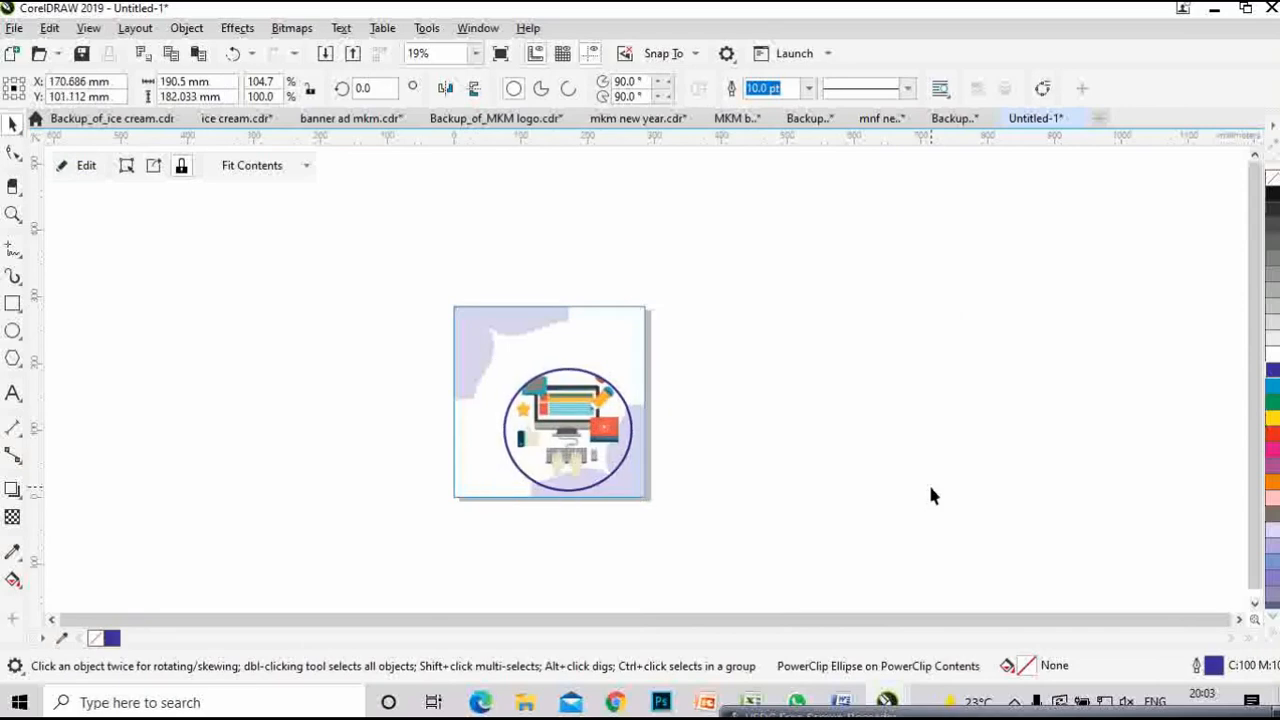
key(Down)
key(Down)
key(Down)
key(Down)
key(Down)
key(Down)
key(Down)
key(Down)
key(Down)
key(Down)
key(Down)
key(Down)
key(Down)
key(Down)
key(Down)
key(Down)
key(Down)
key(Down)
key(Down)
key(Down)
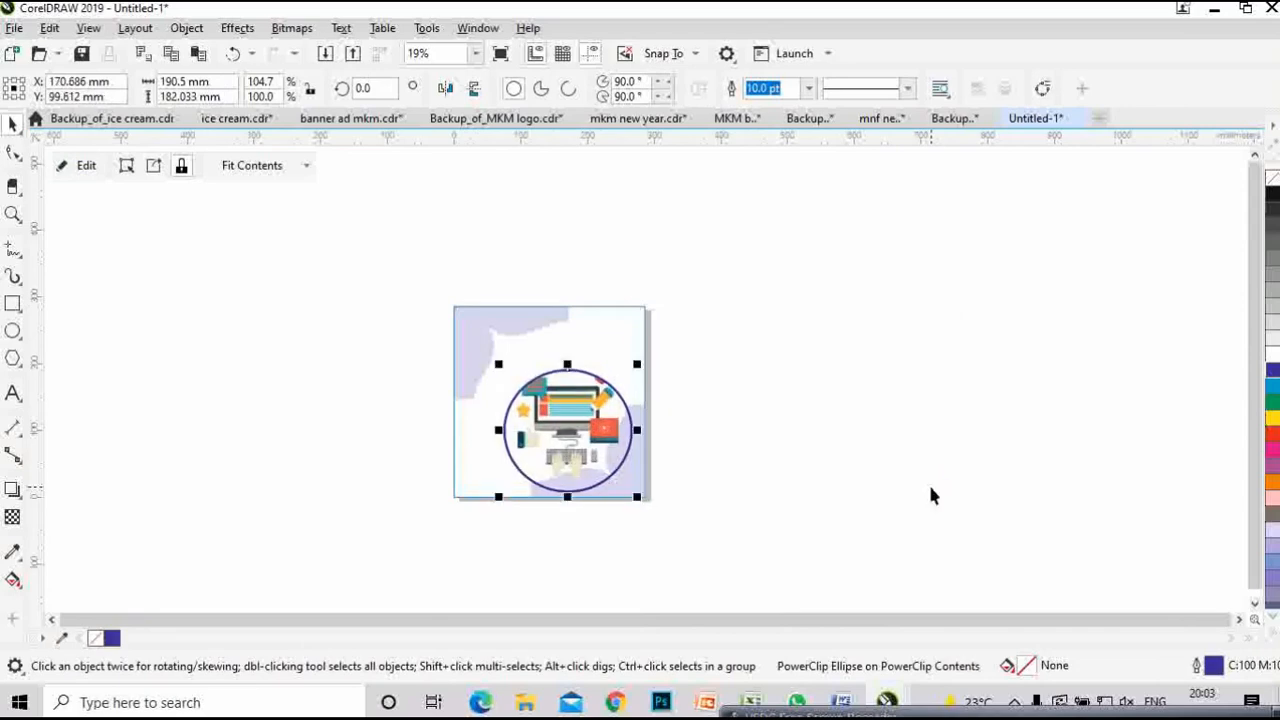
key(Down)
key(Down)
key(Down)
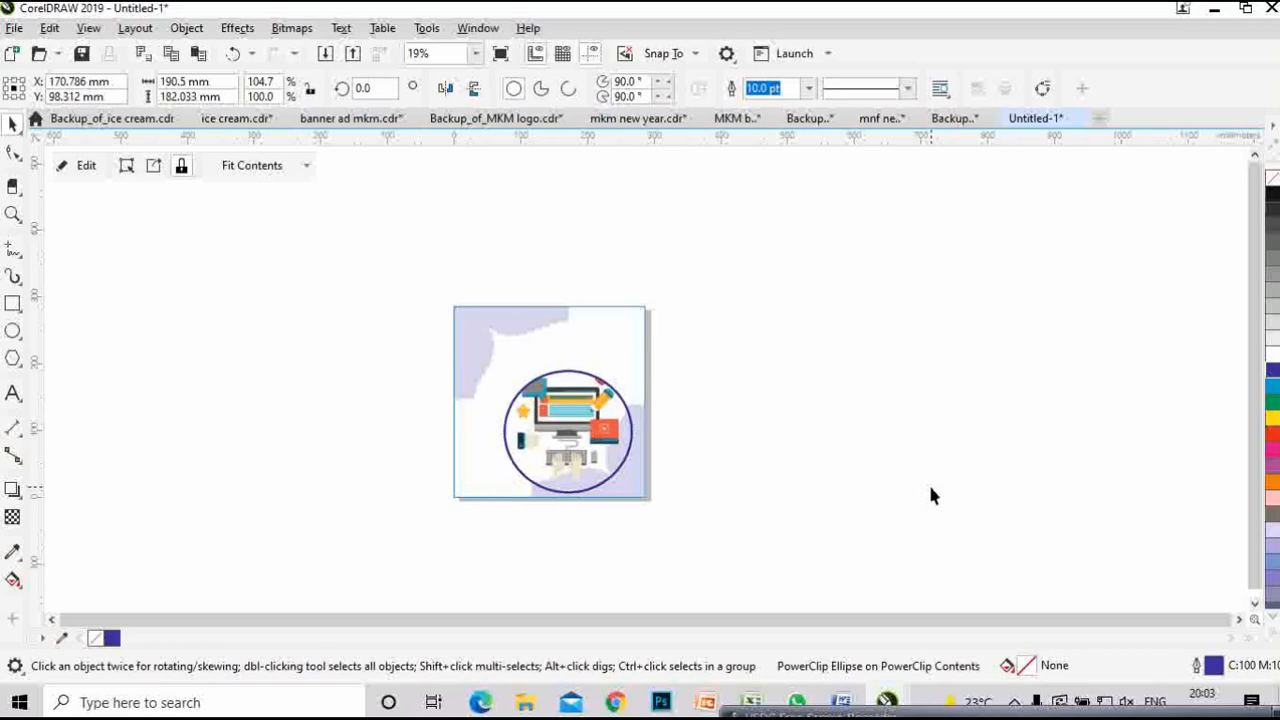
key(Right)
key(Right)
key(Right)
key(Right)
key(Right)
key(Right)
key(Right)
key(Right)
key(Right)
key(Right)
key(Down)
key(Right)
key(Right)
key(Right)
key(Right)
key(Right)
key(Right)
key(Right)
key(Right)
key(Right)
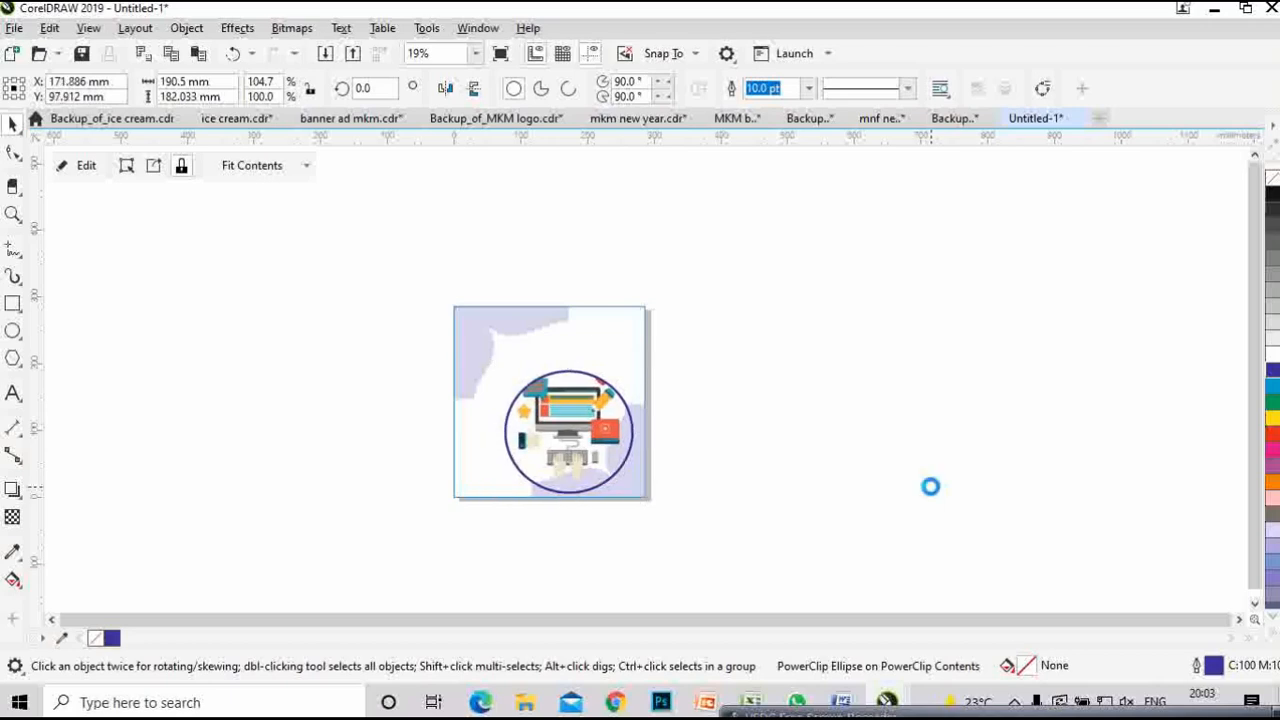
key(Right)
key(Right)
key(Right)
key(Right)
key(Right)
key(Right)
key(Right)
key(Right)
key(Right)
key(Right)
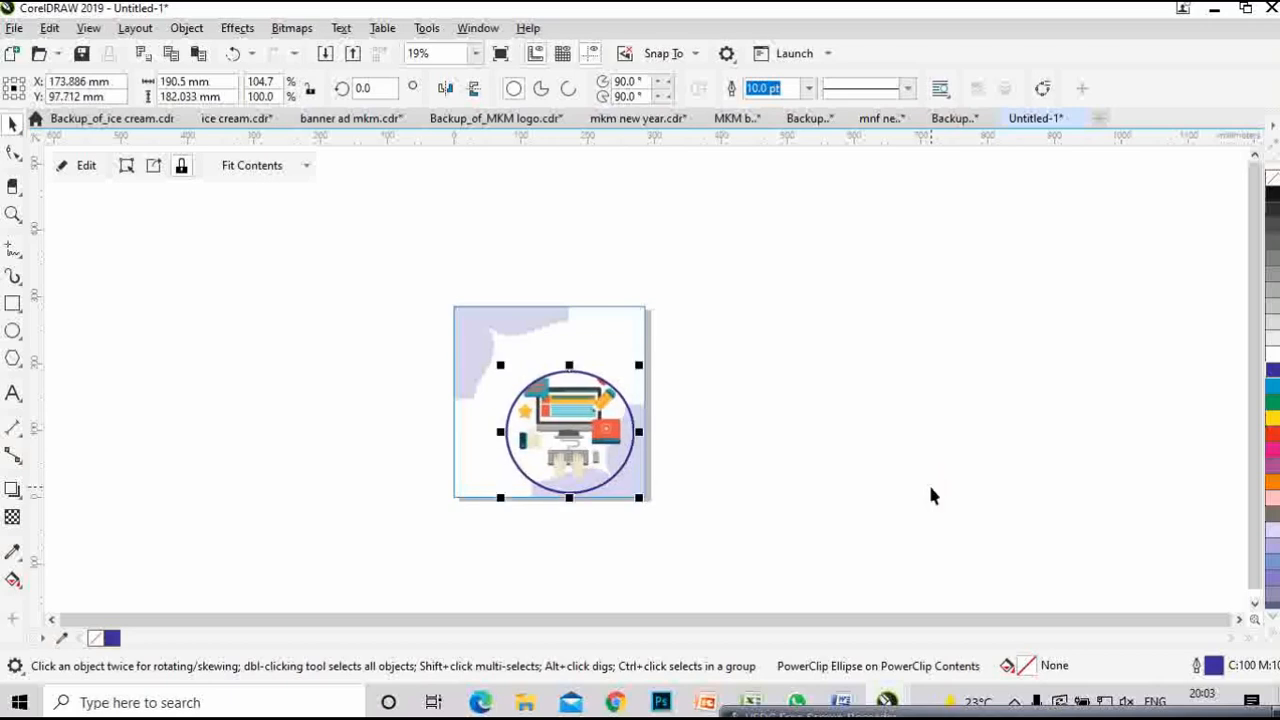
click(402, 303)
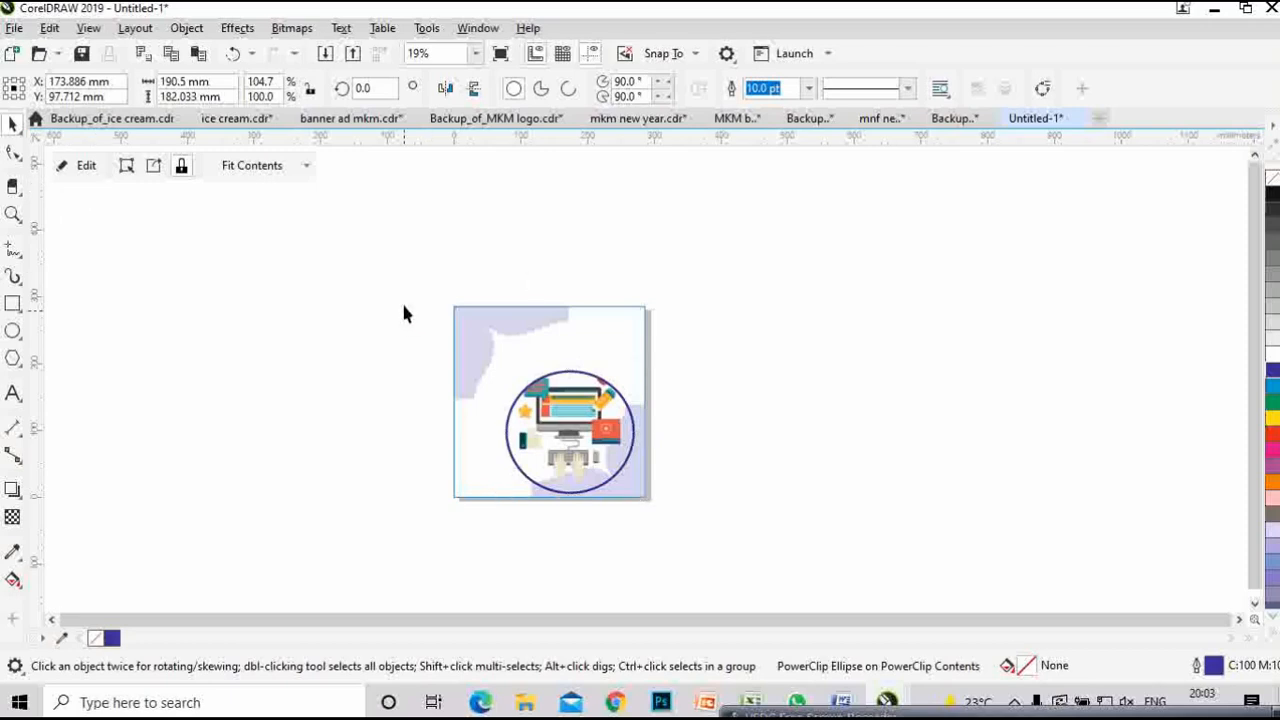
click(88, 168)
click(827, 409)
scroll(640, 386, up, 1)
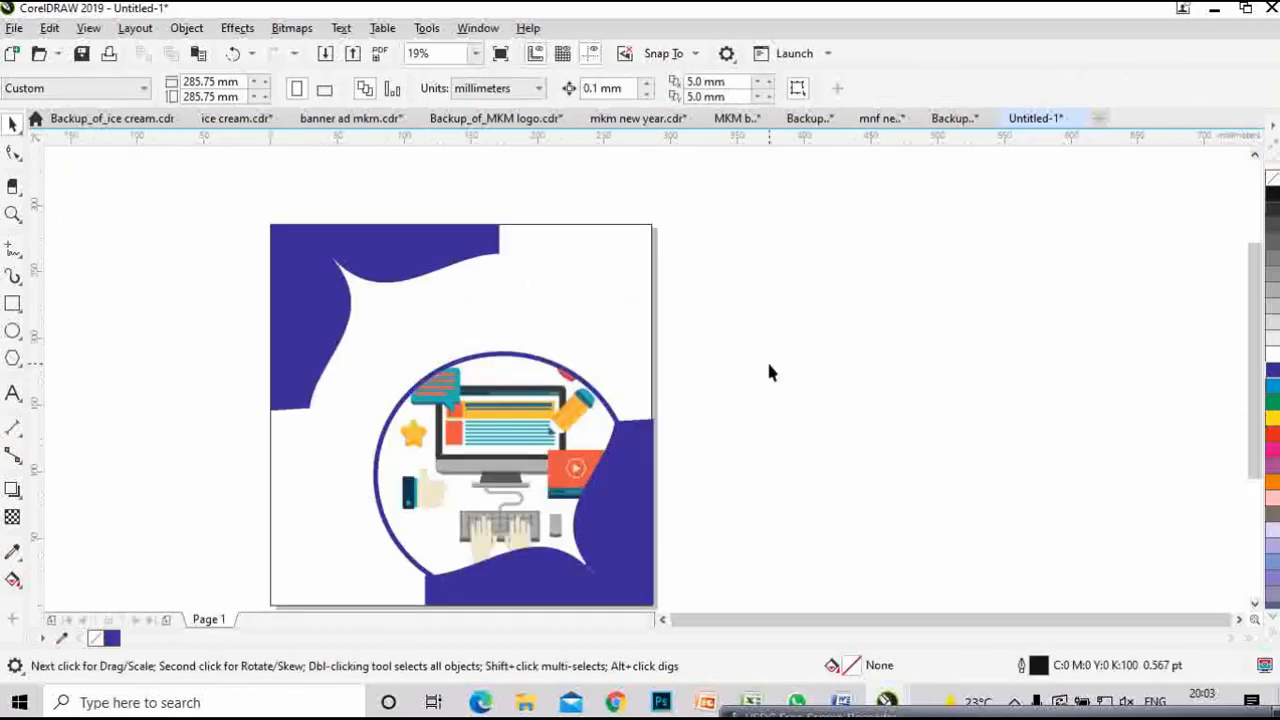
- Select the square background frame and fill it with cyan from the palette
drag(658, 332, 633, 258)
click(617, 241)
drag(1038, 230, 1001, 288)
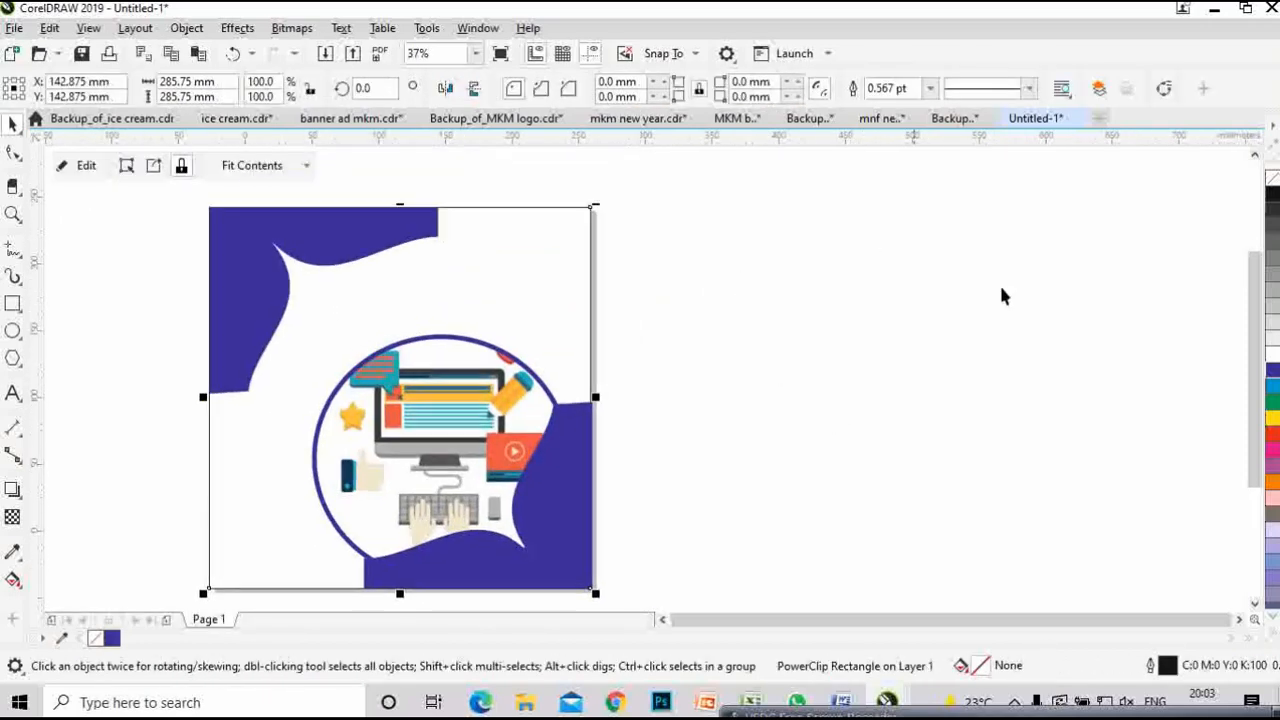
click(1272, 385)
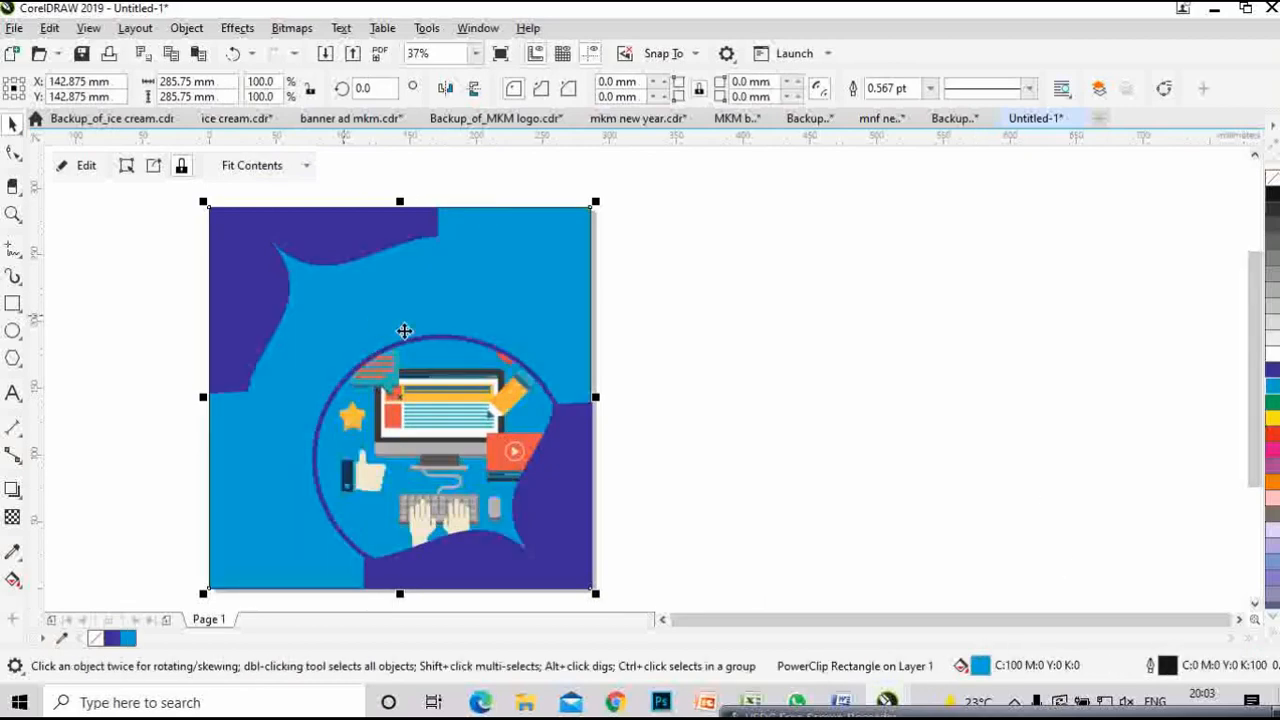
scroll(622, 320, down, 1)
drag(723, 312, 678, 299)
scroll(740, 345, up, 1)
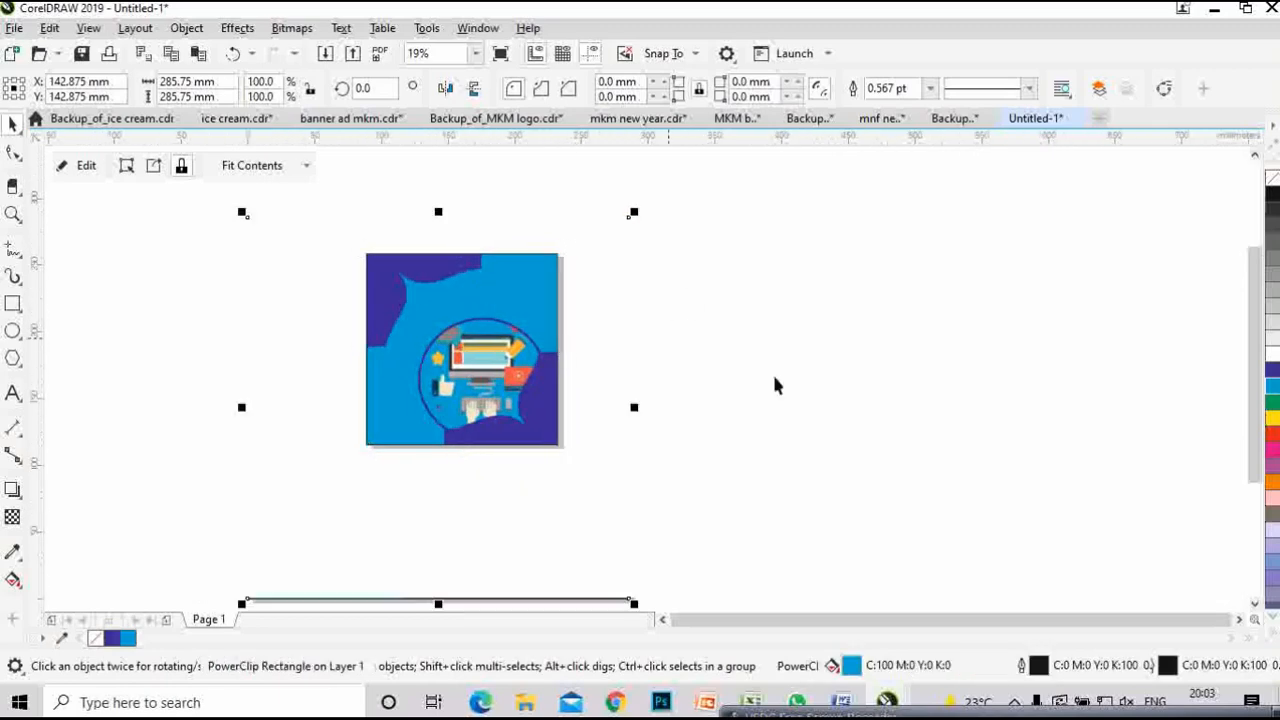
drag(786, 388, 791, 343)
scroll(800, 368, down, 2)
scroll(896, 418, up, 2)
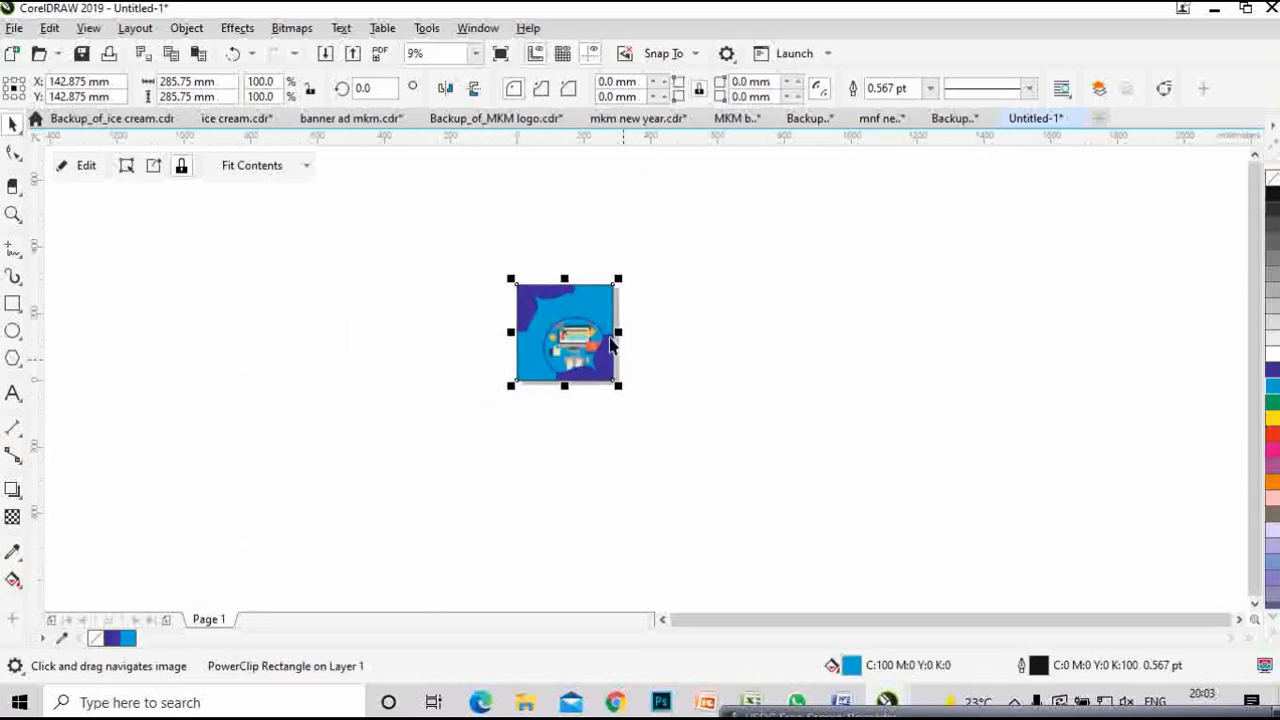
drag(817, 414, 855, 393)
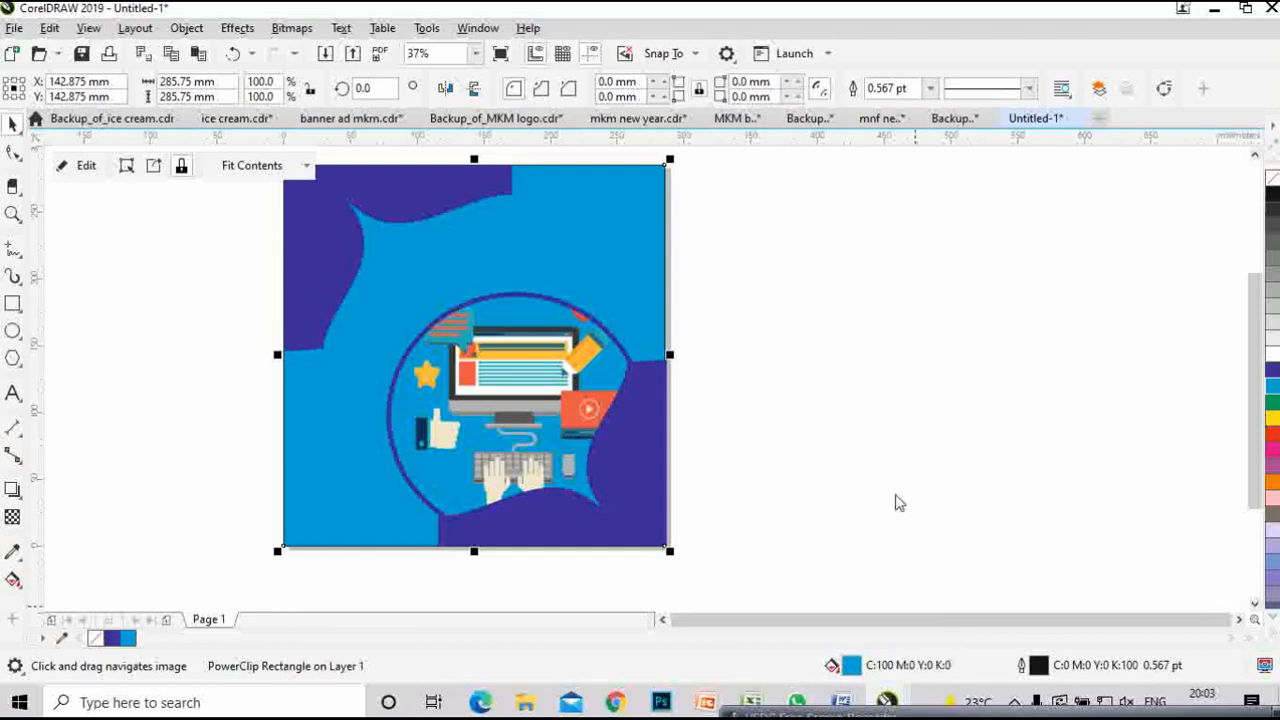
- Lighten the background fill to light blue R115 G203 B241 (#73CBF1) in Edit Fill
key(shift+F11)
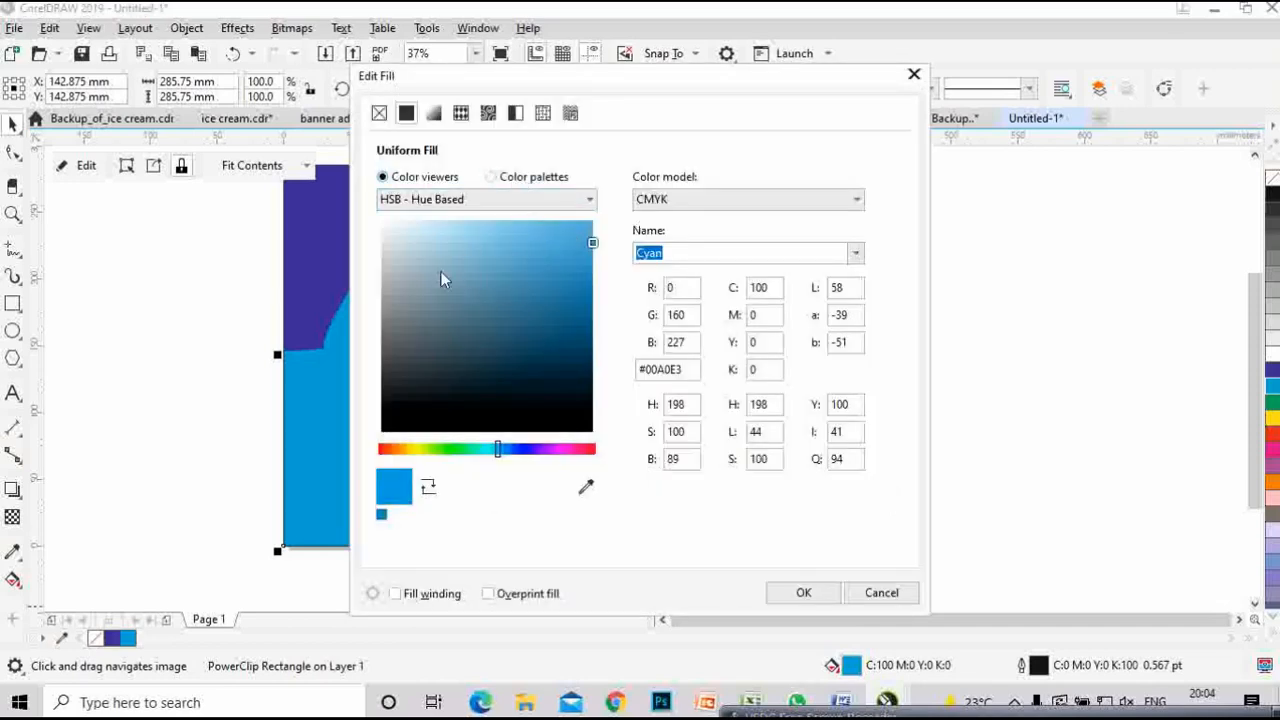
drag(593, 245, 493, 233)
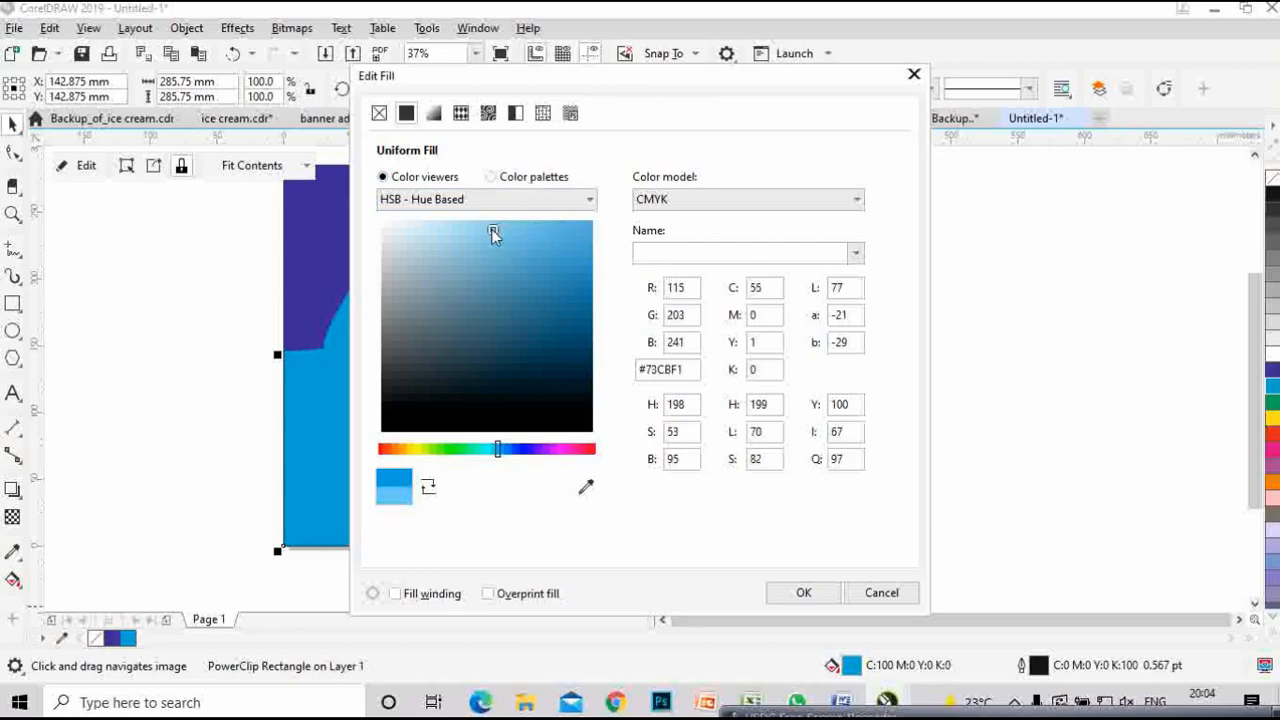
click(803, 592)
click(935, 293)
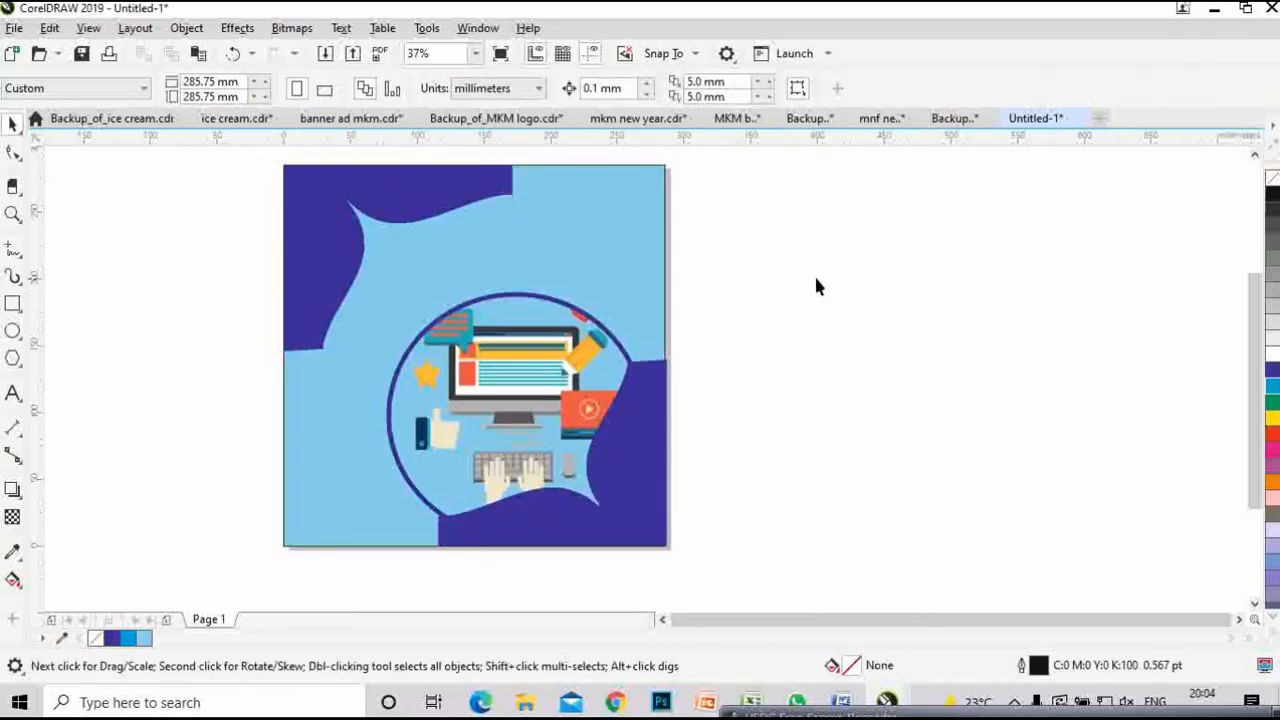
drag(862, 269, 872, 309)
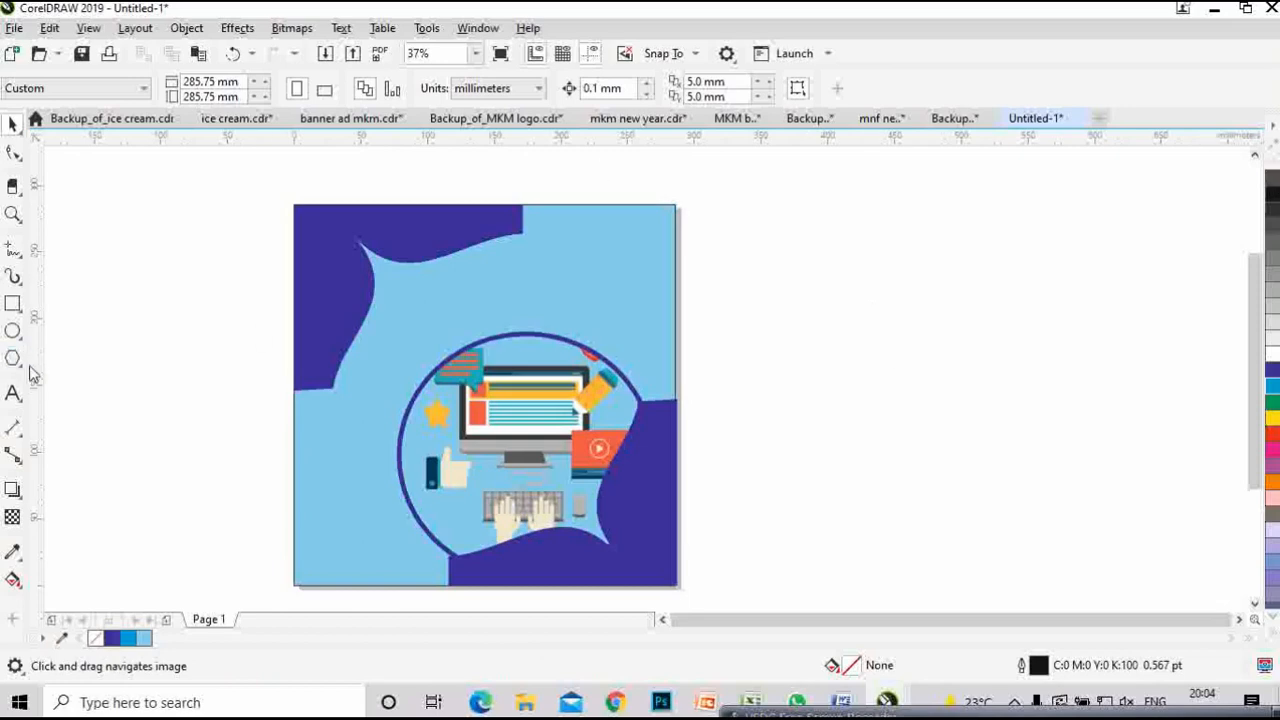
click(13, 393)
- Type 'Do you Need a Content for your Blog or Website' and 'Contact Us' as two lines beside the poster
click(767, 310)
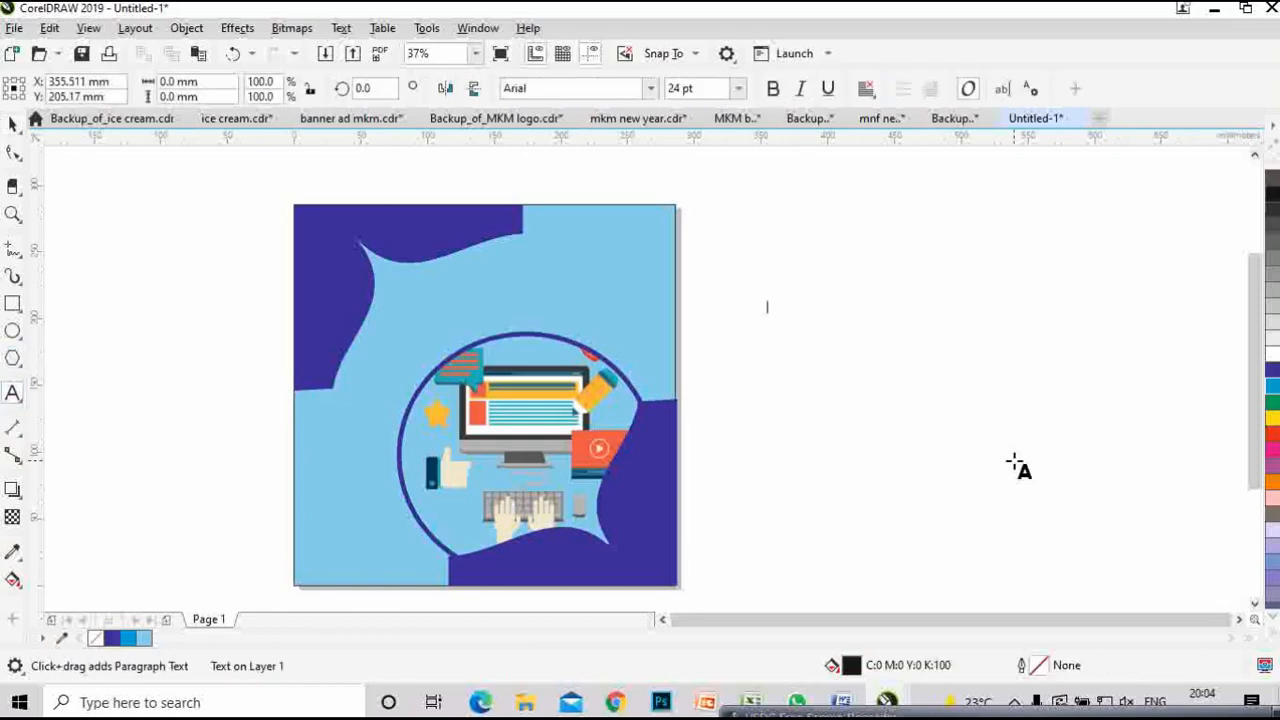
text(Do)
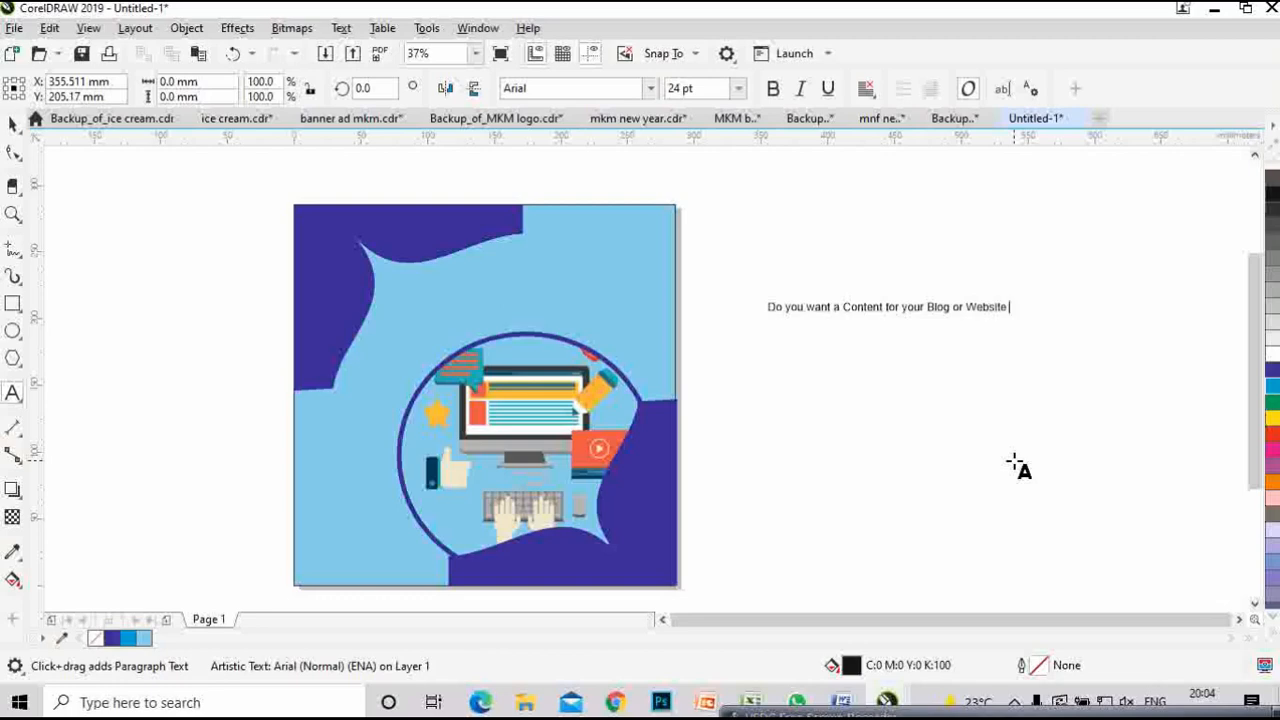
click(810, 307)
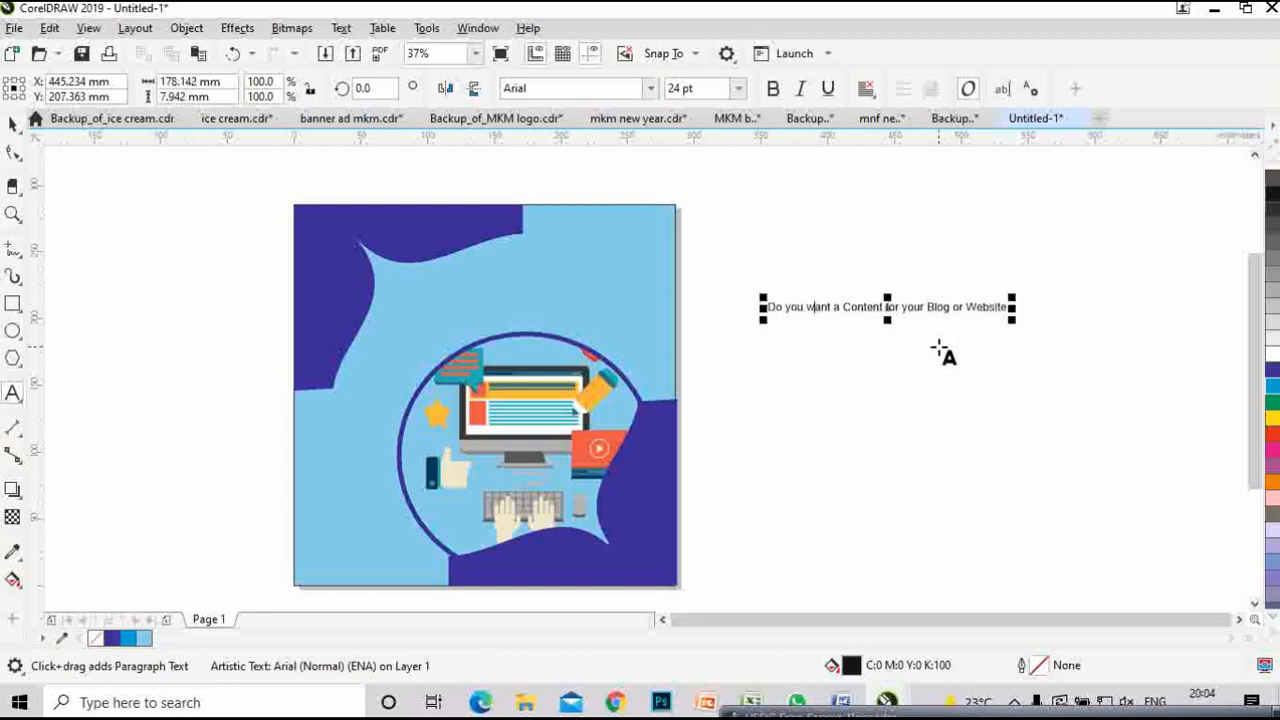
key(BackSpace)
key(BackSpace)
key(BackSpace)
key(BackSpace)
key(BackSpace)
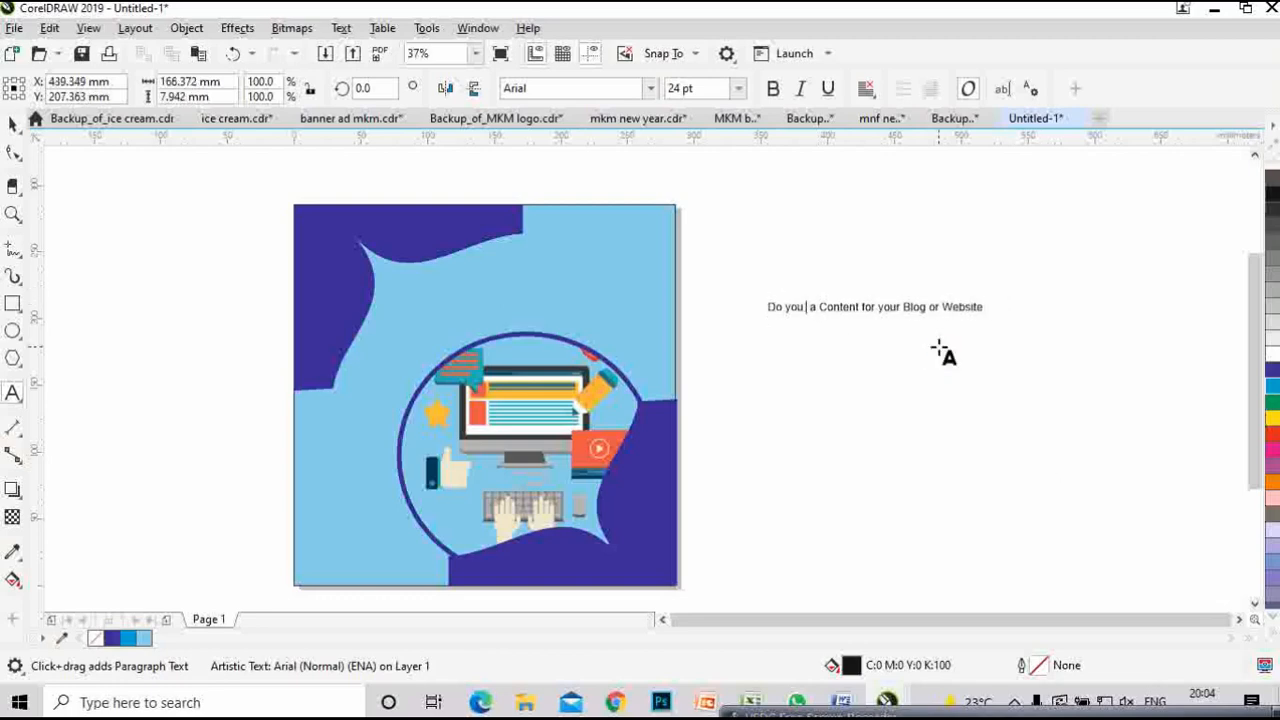
text(N)
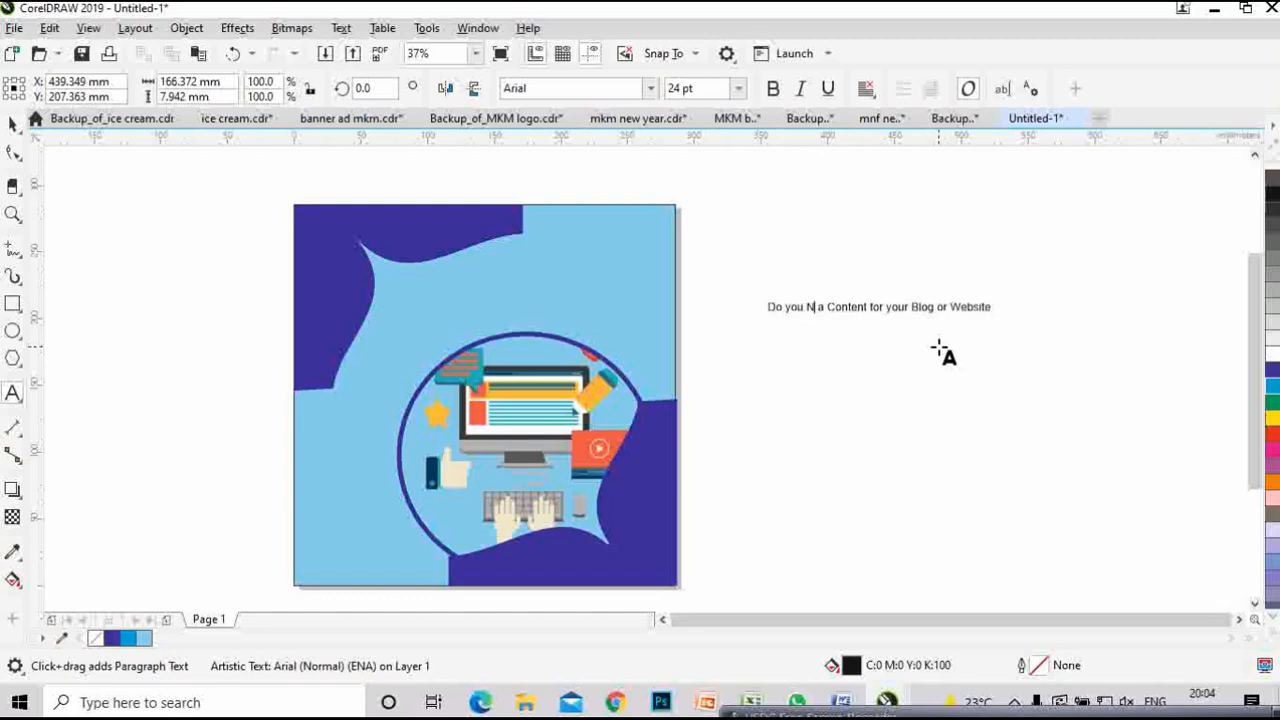
text(eed)
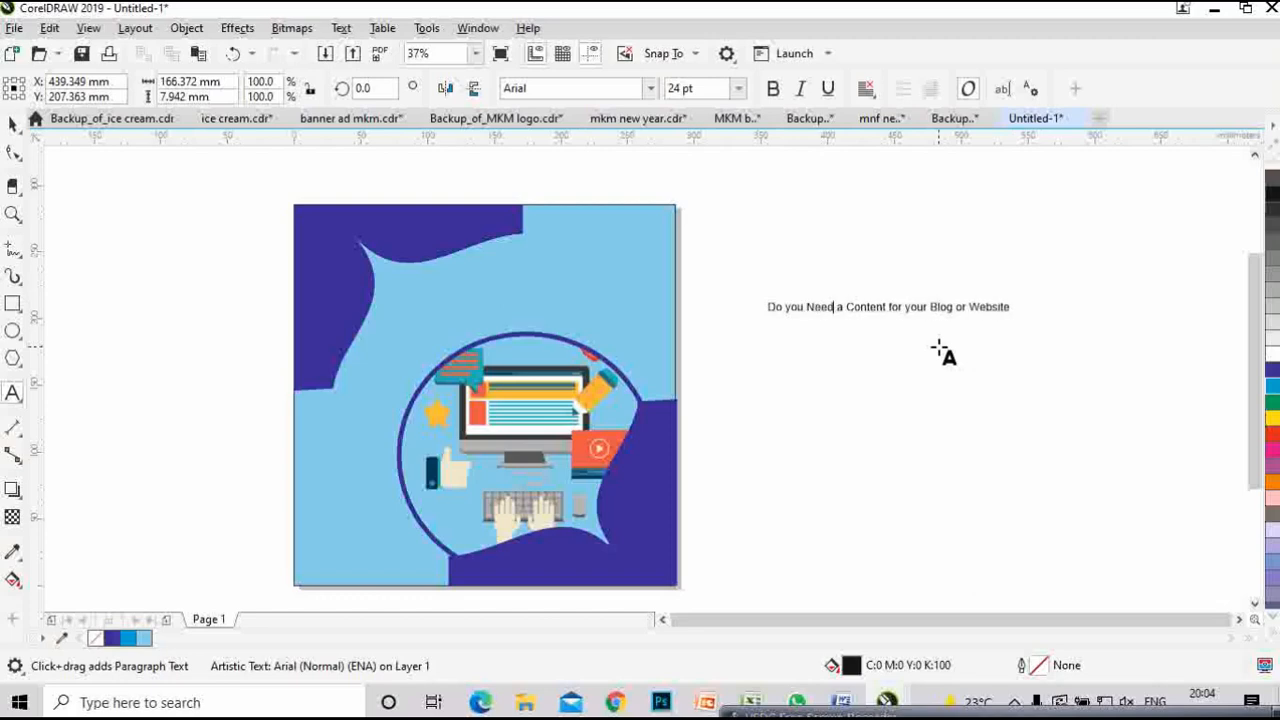
click(929, 307)
key(Return)
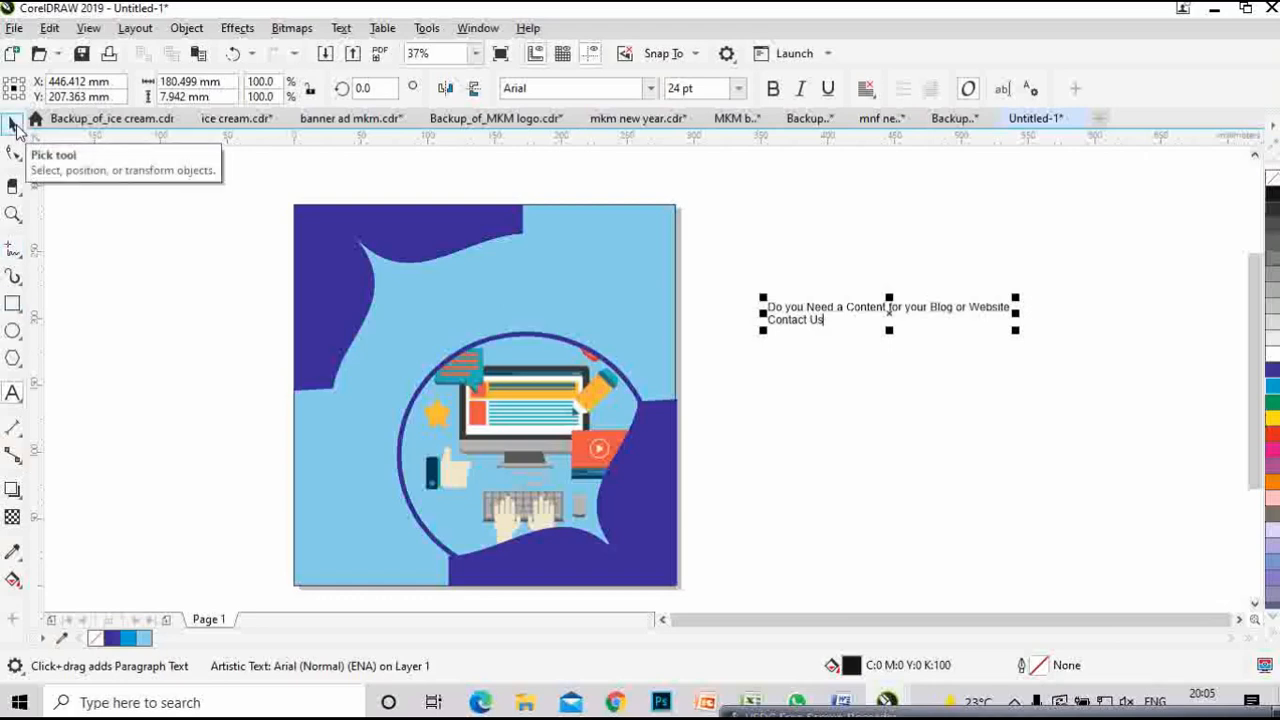
click(15, 127)
drag(895, 313, 842, 316)
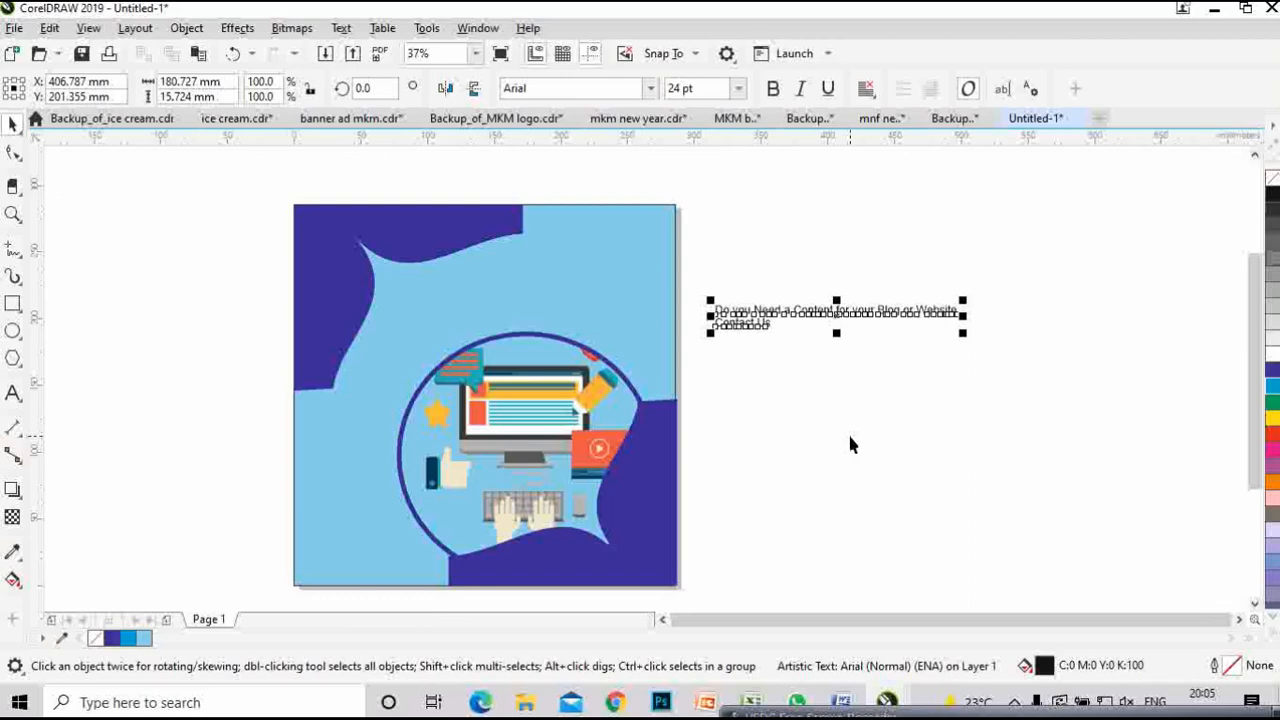
- Break the headline before 'your', centre its lines, and move it onto the poster's upper right
double_click(810, 312)
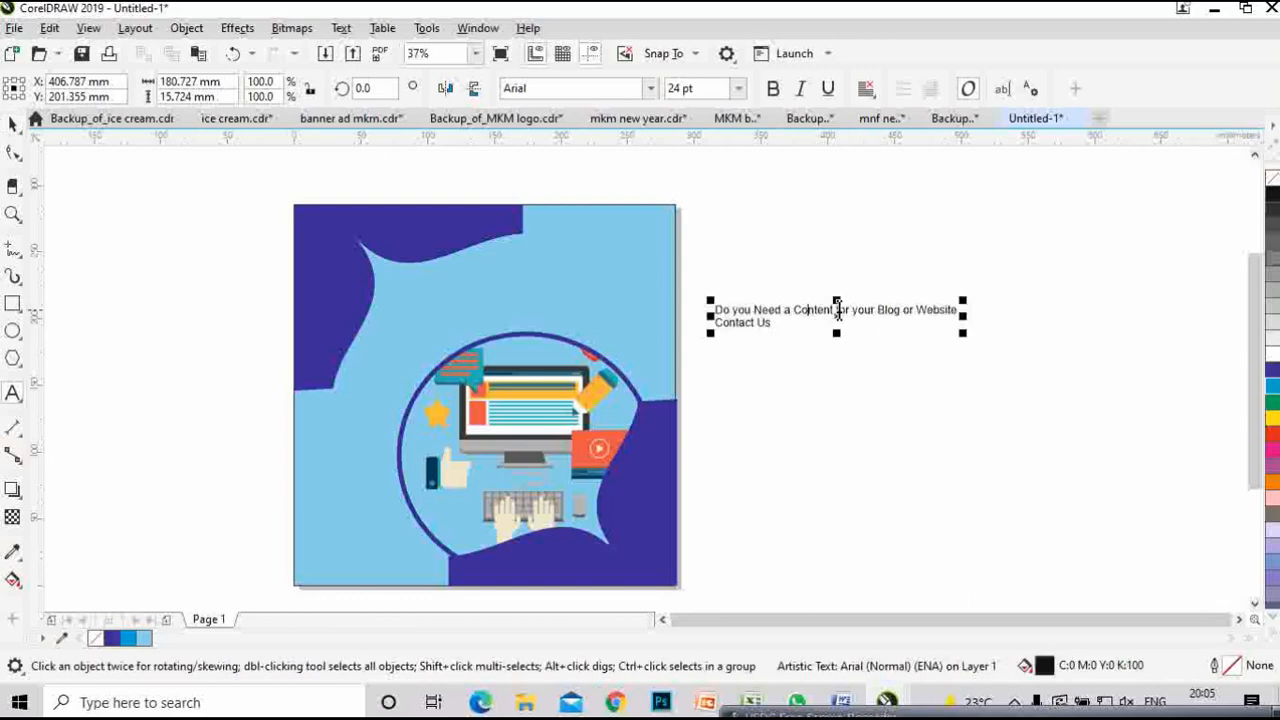
click(853, 309)
key(Return)
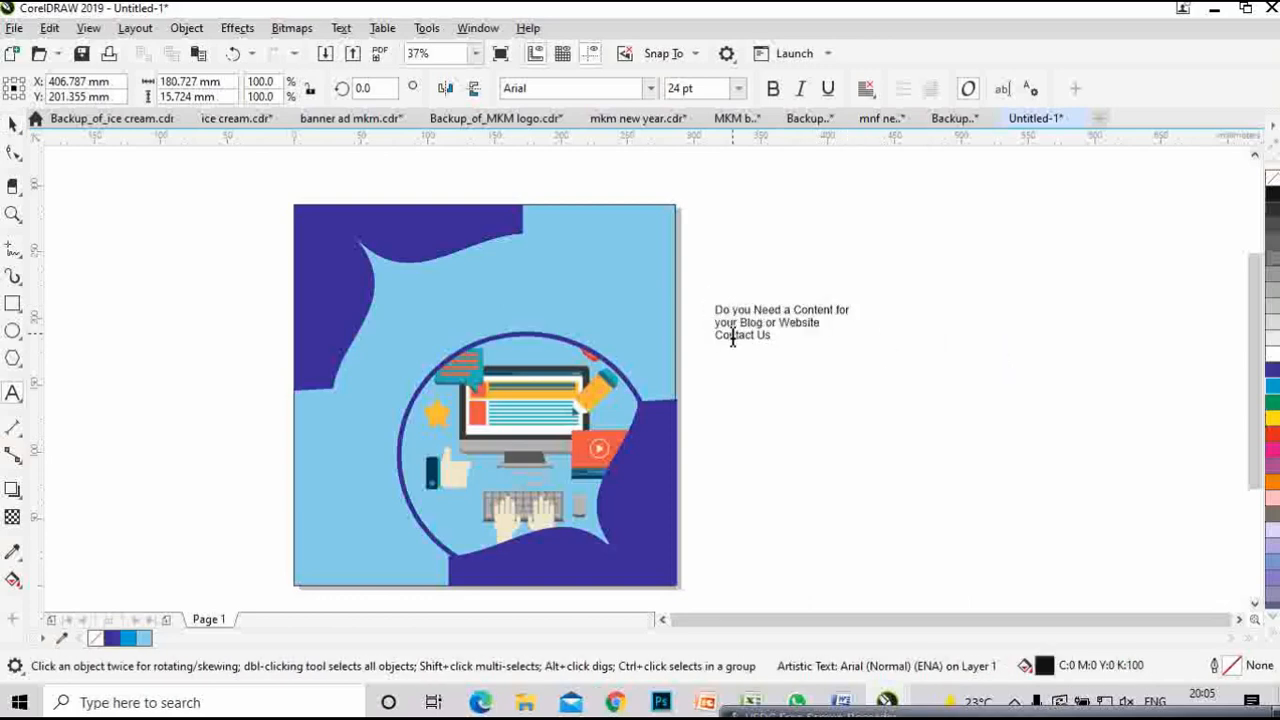
click(13, 122)
click(866, 88)
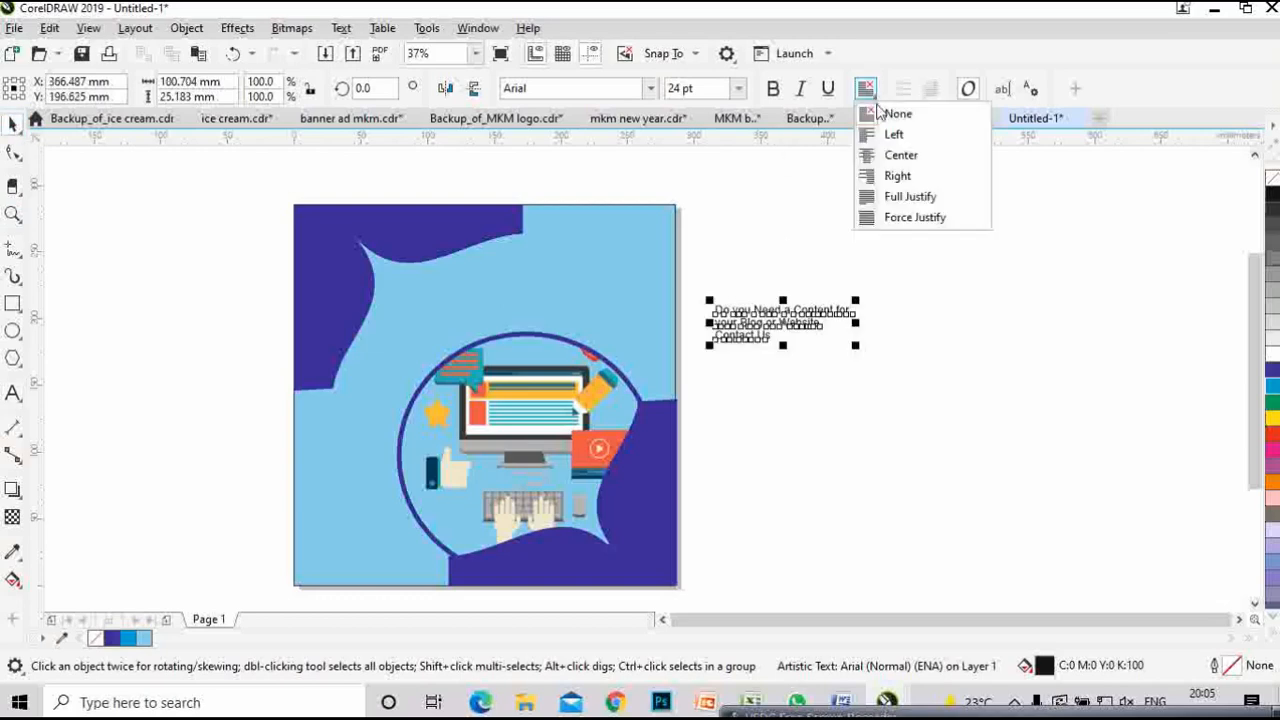
click(893, 152)
click(157, 246)
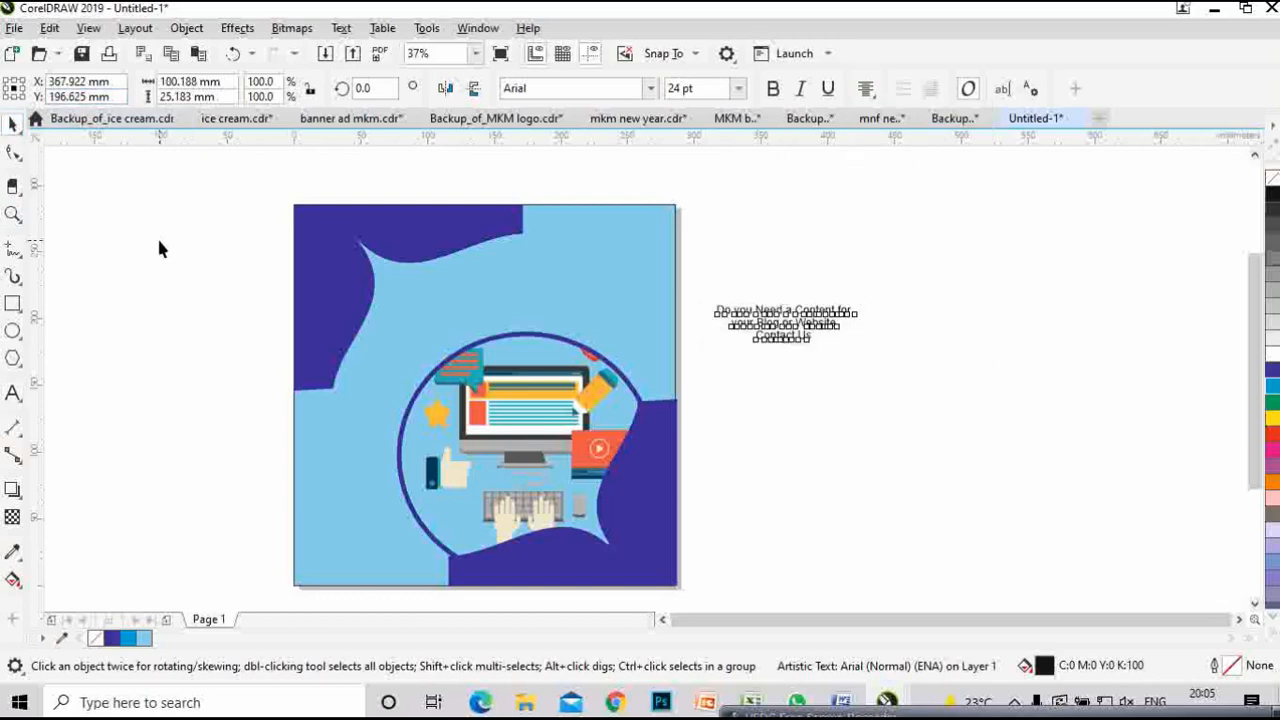
drag(790, 342, 597, 273)
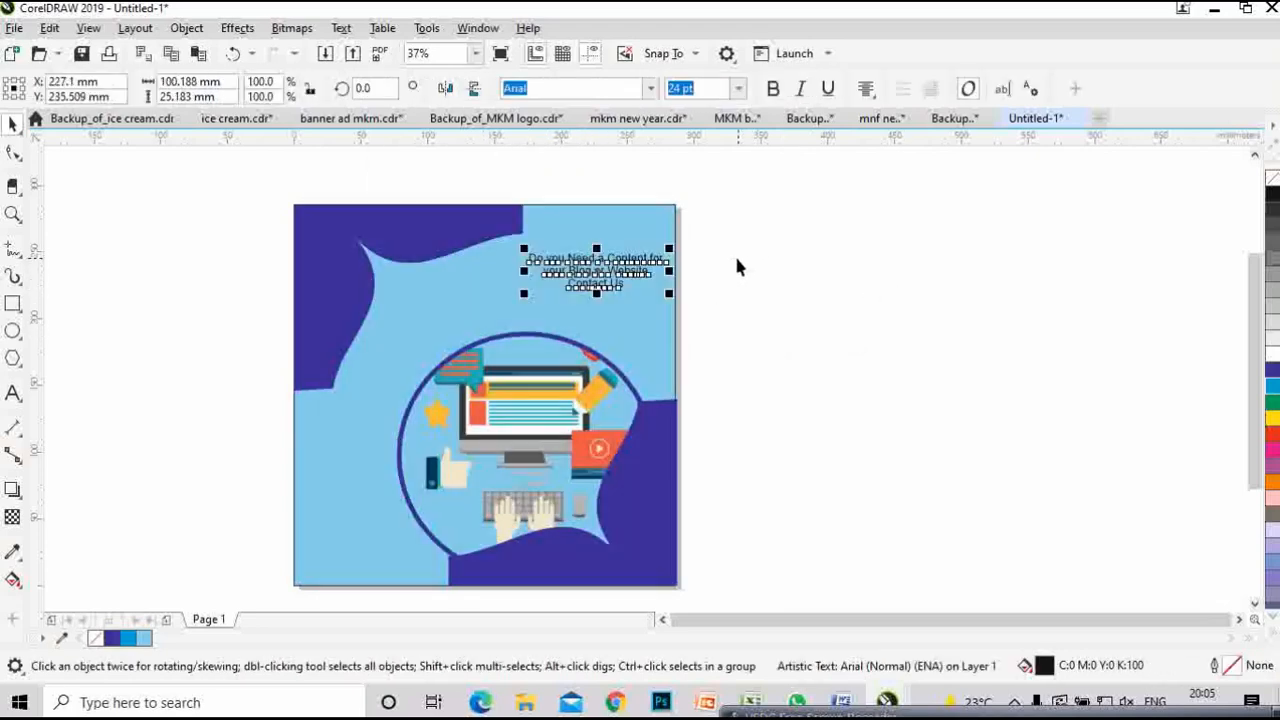
- Set the headline's font size to 36 pt
scroll(624, 257, up, 2)
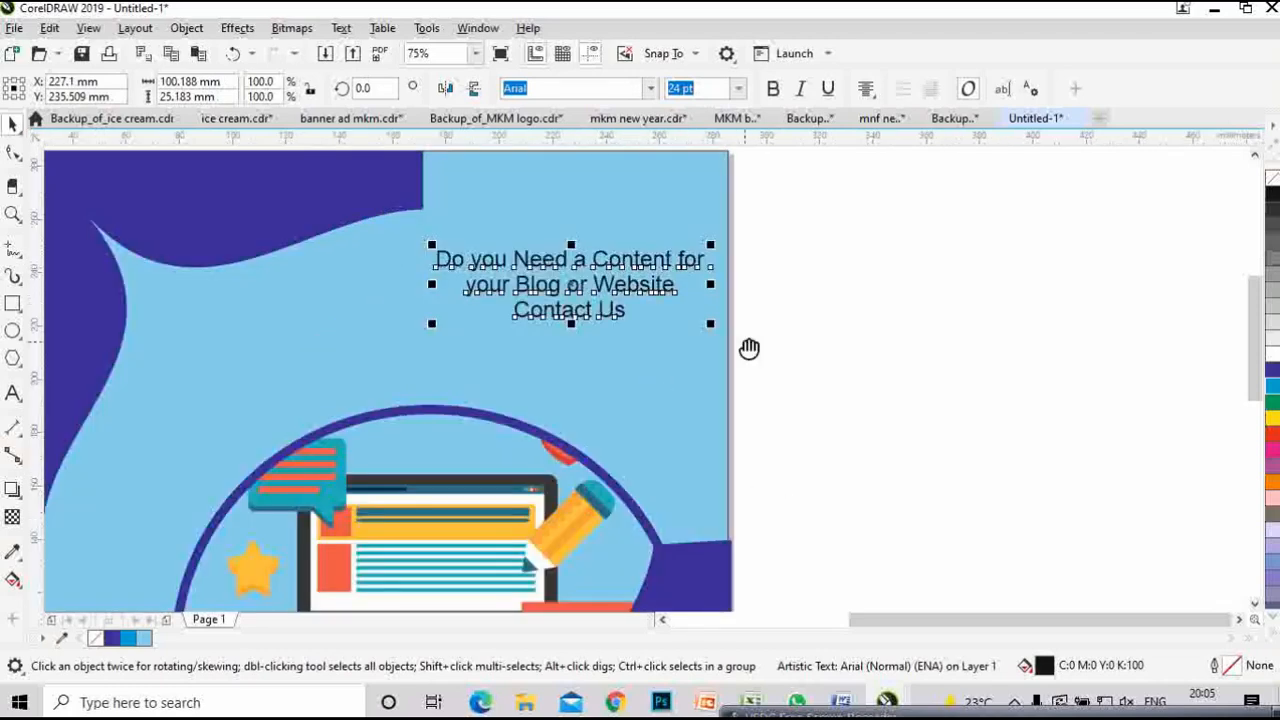
drag(749, 348, 710, 393)
click(738, 88)
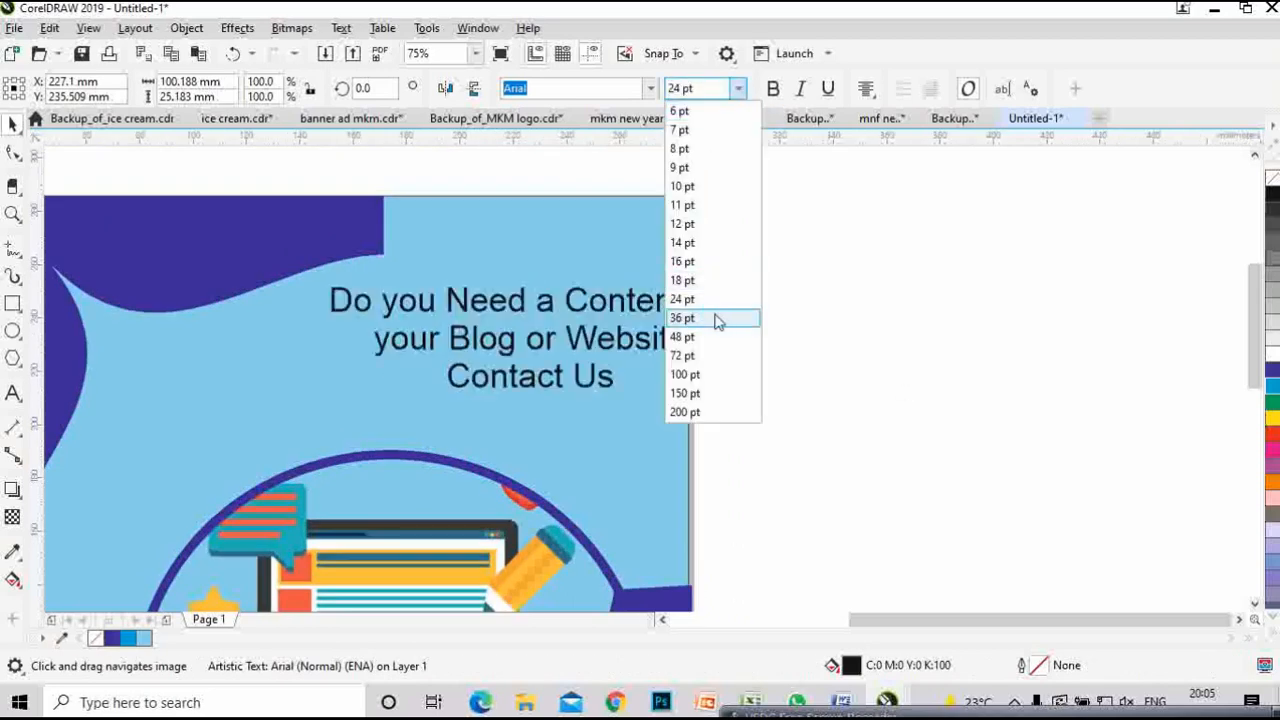
click(682, 318)
scroll(792, 363, down, 2)
key(Escape)
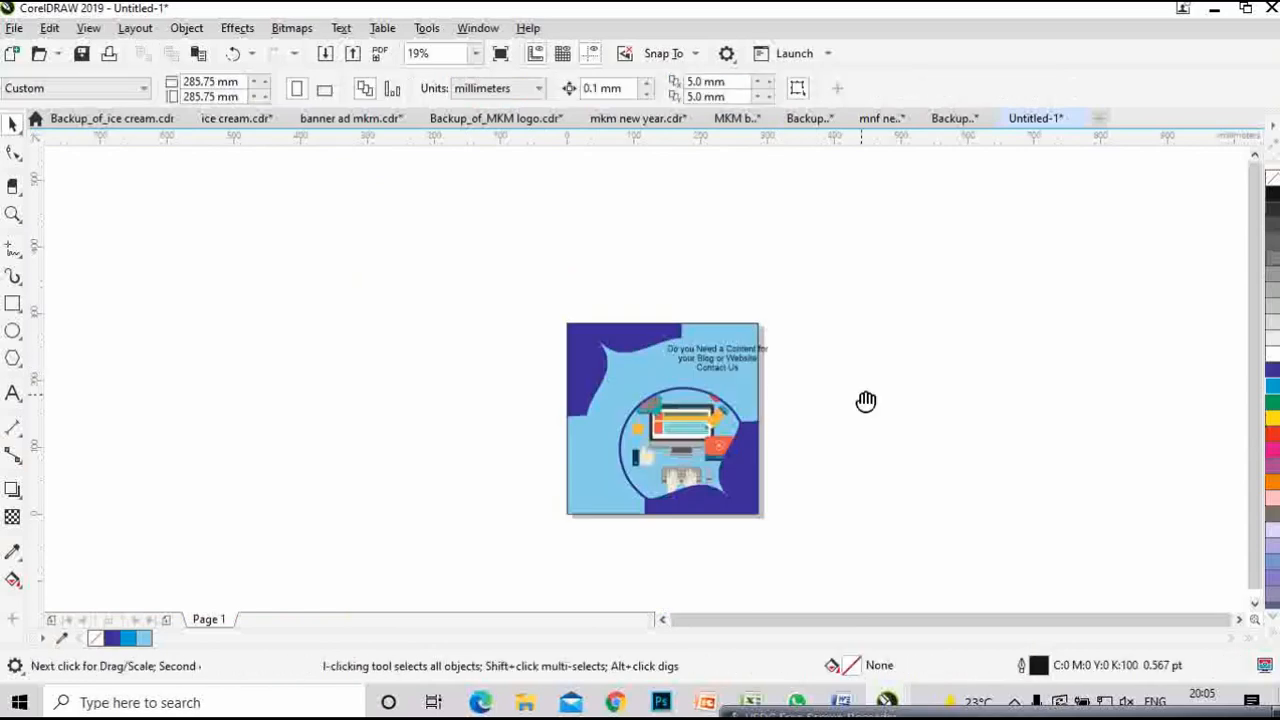
- Change the headline's font to Forte
drag(866, 401, 663, 392)
click(525, 355)
drag(508, 349, 496, 361)
click(663, 384)
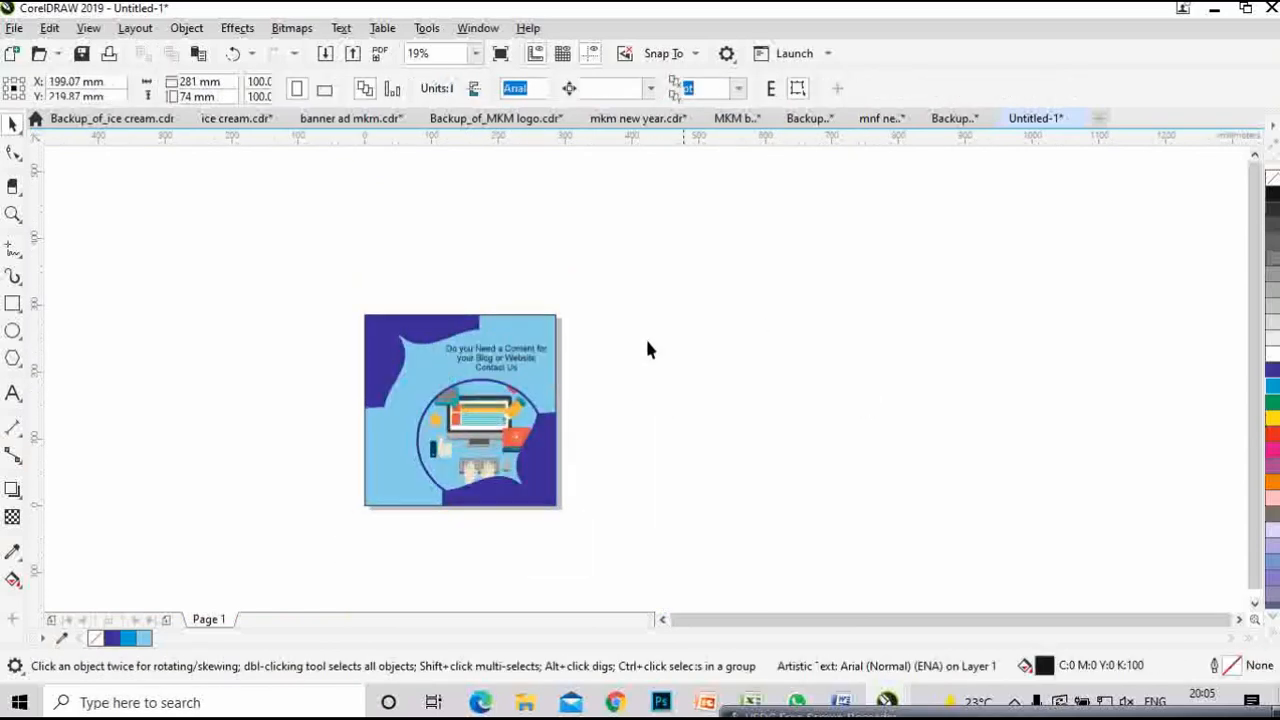
scroll(531, 374, up, 1)
click(508, 387)
drag(743, 374, 516, 384)
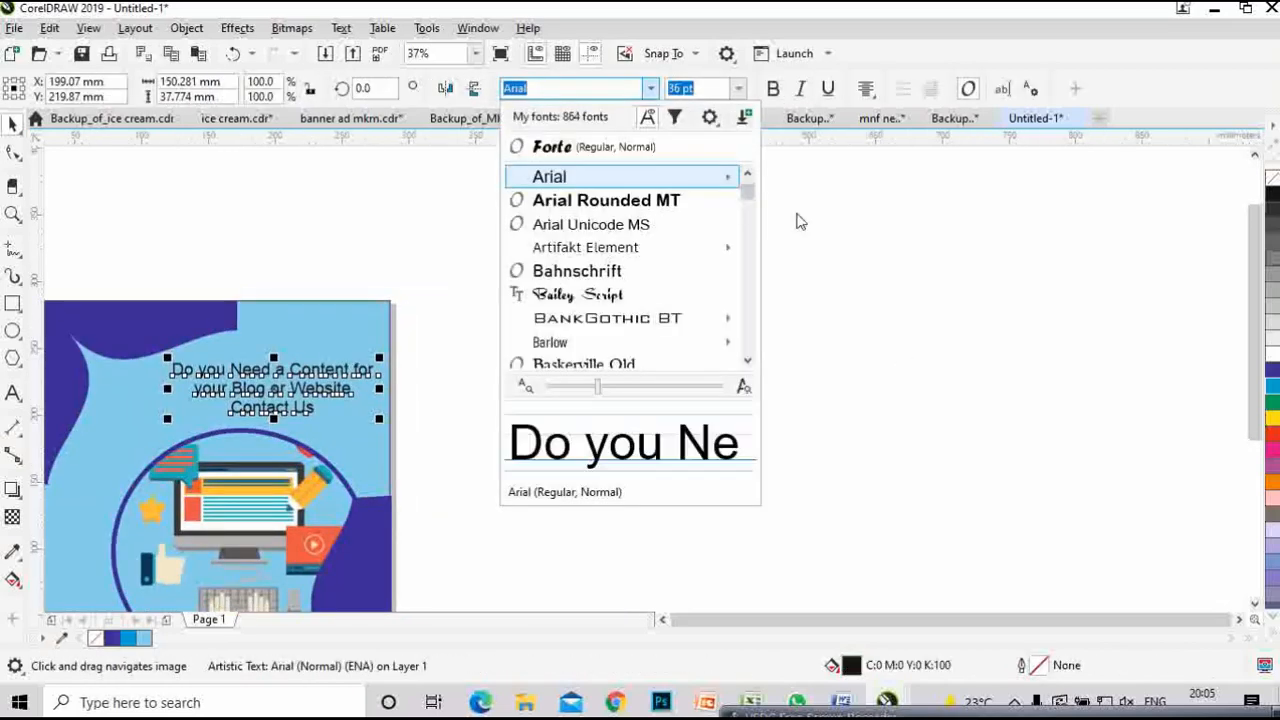
click(559, 150)
drag(545, 383, 781, 333)
scroll(522, 323, up, 1)
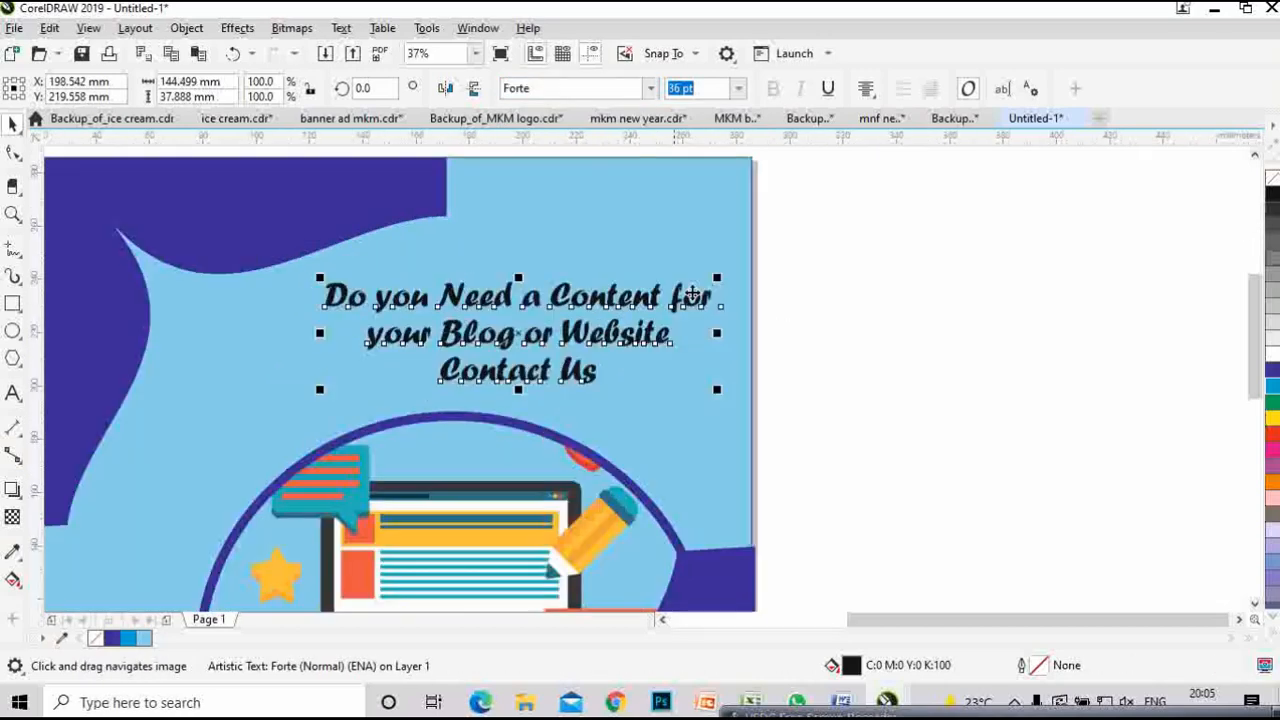
- Shift the headline left and scale it up to about 44 pt, undoing a stray background move
drag(532, 337, 480, 348)
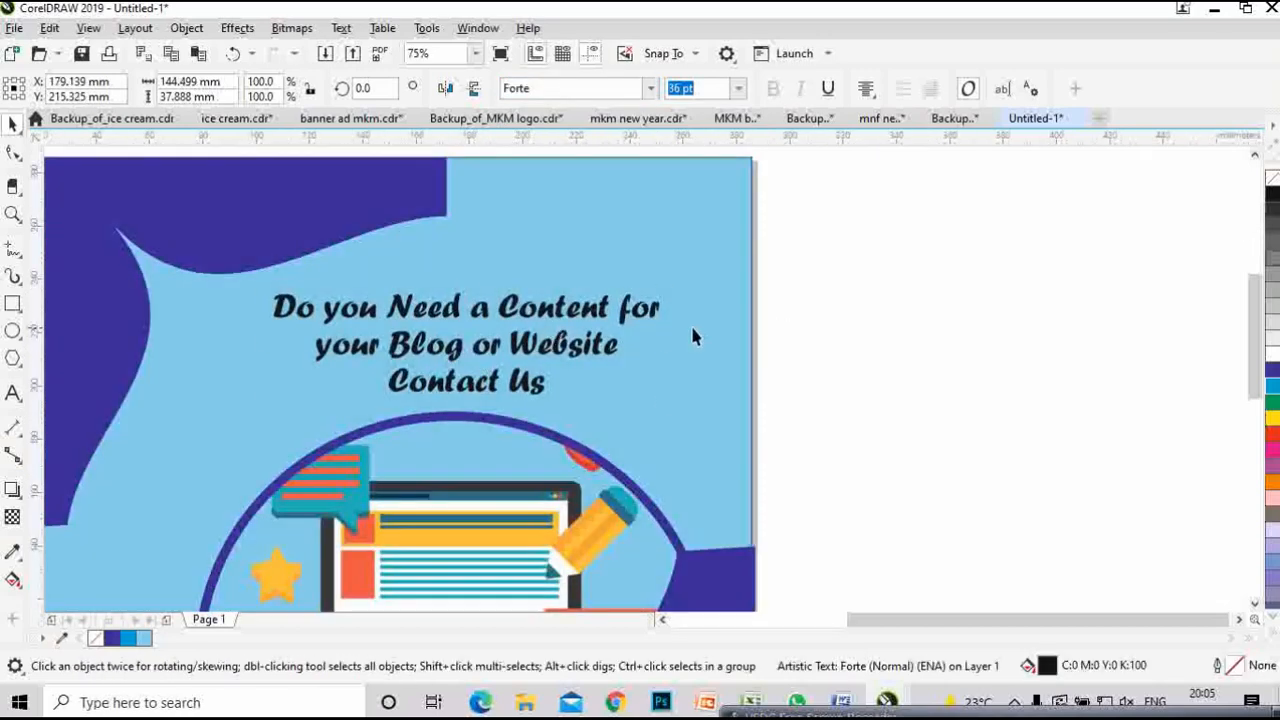
drag(684, 291, 710, 285)
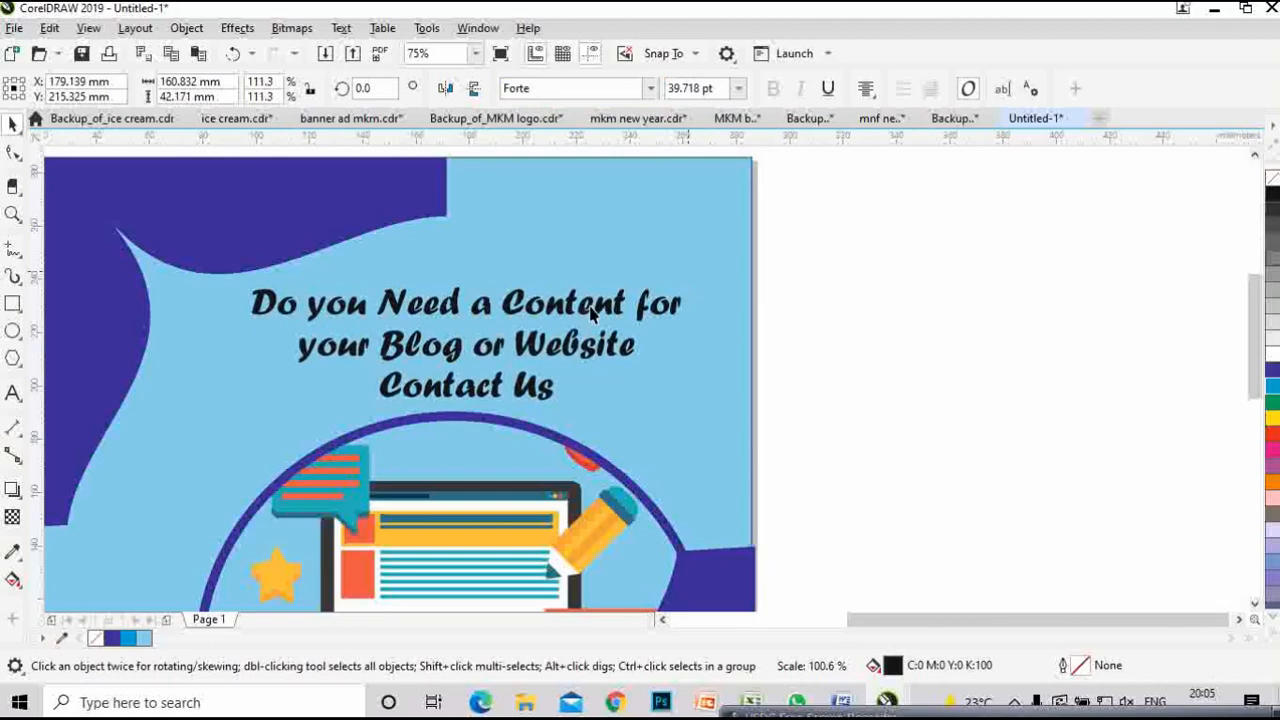
click(516, 335)
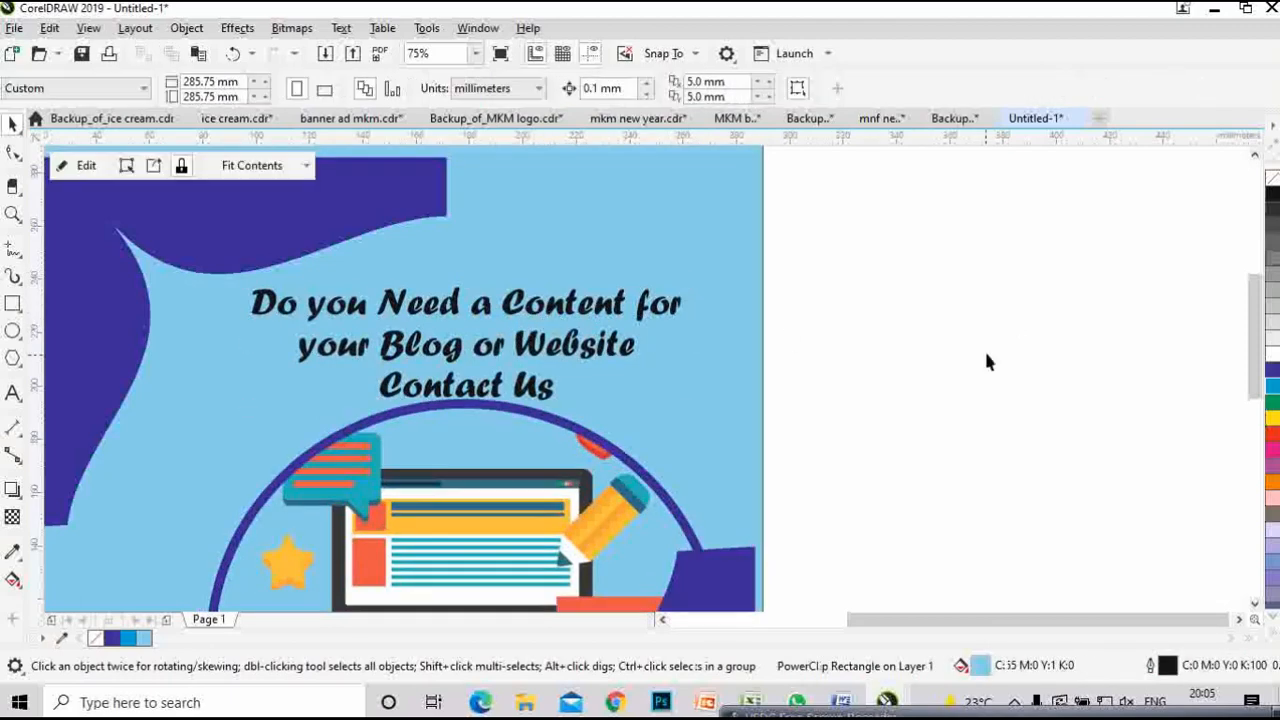
key(ctrl+z)
click(551, 302)
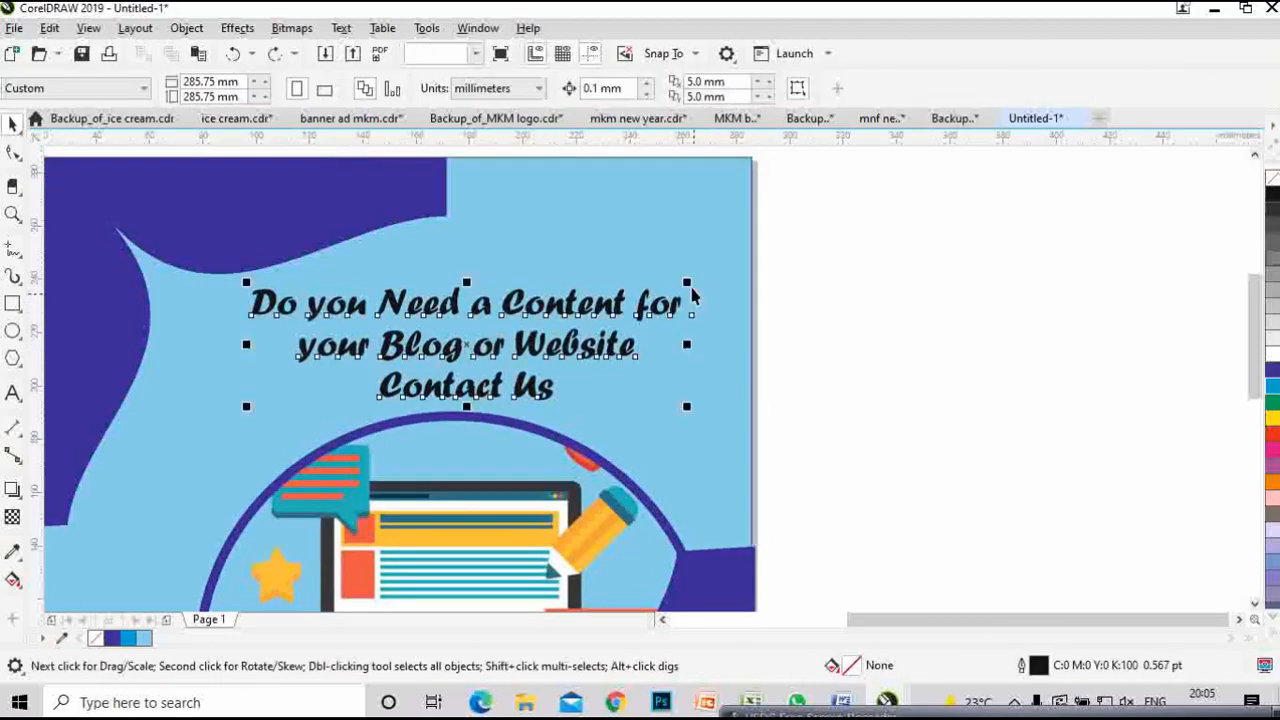
drag(686, 280, 709, 251)
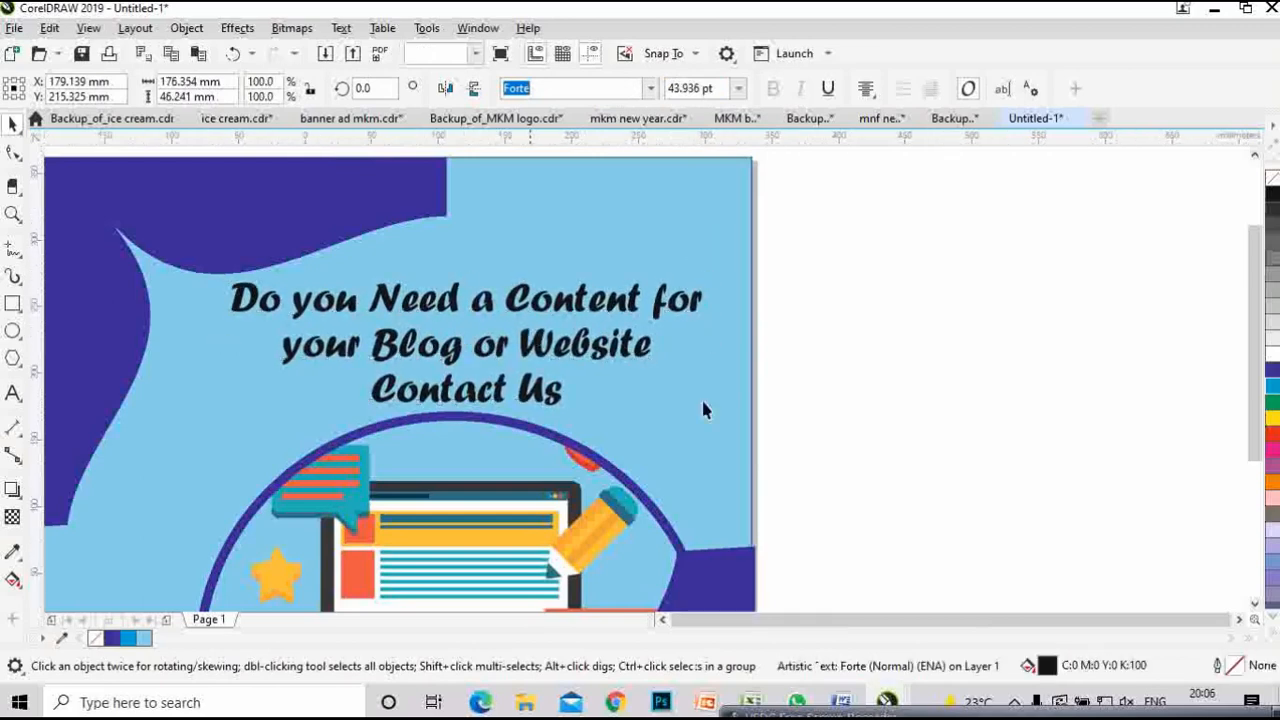
scroll(703, 410, down, 1)
click(757, 366)
drag(840, 382, 800, 404)
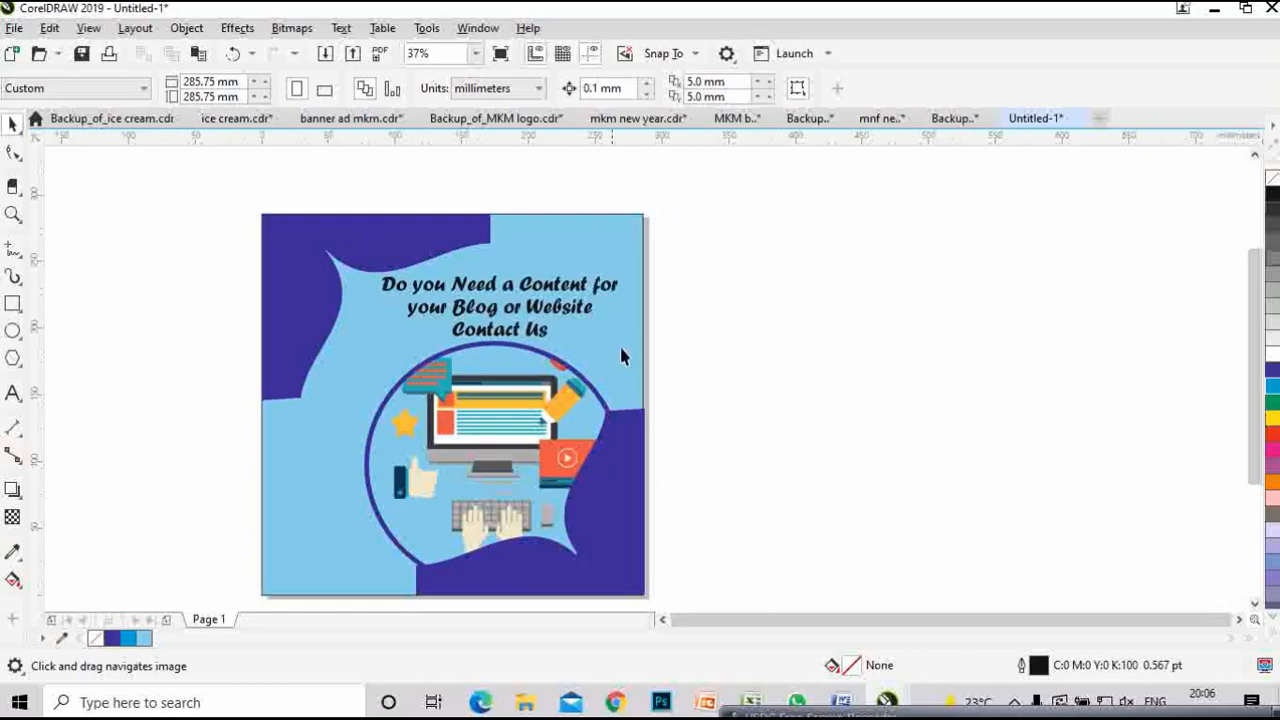
- Import the klikpath125 image from the KLIKPATH designs folder with Ctrl+I
drag(708, 378, 745, 381)
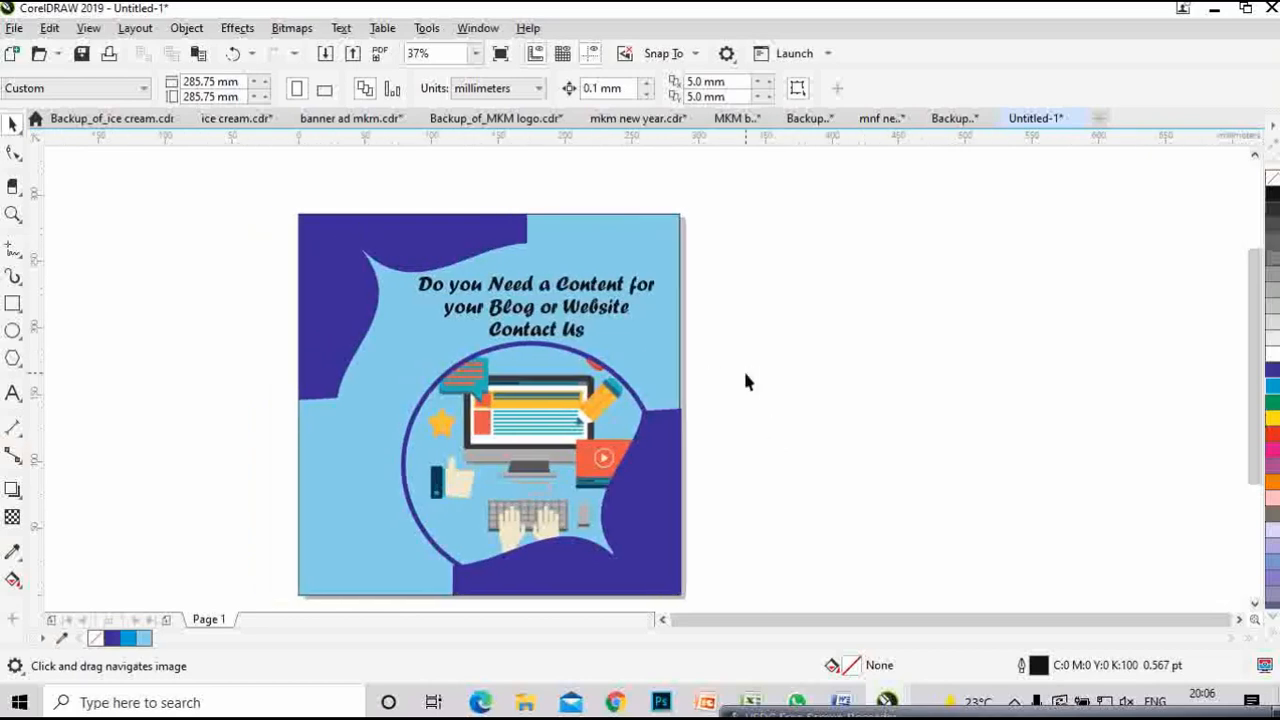
scroll(745, 381, down, 2)
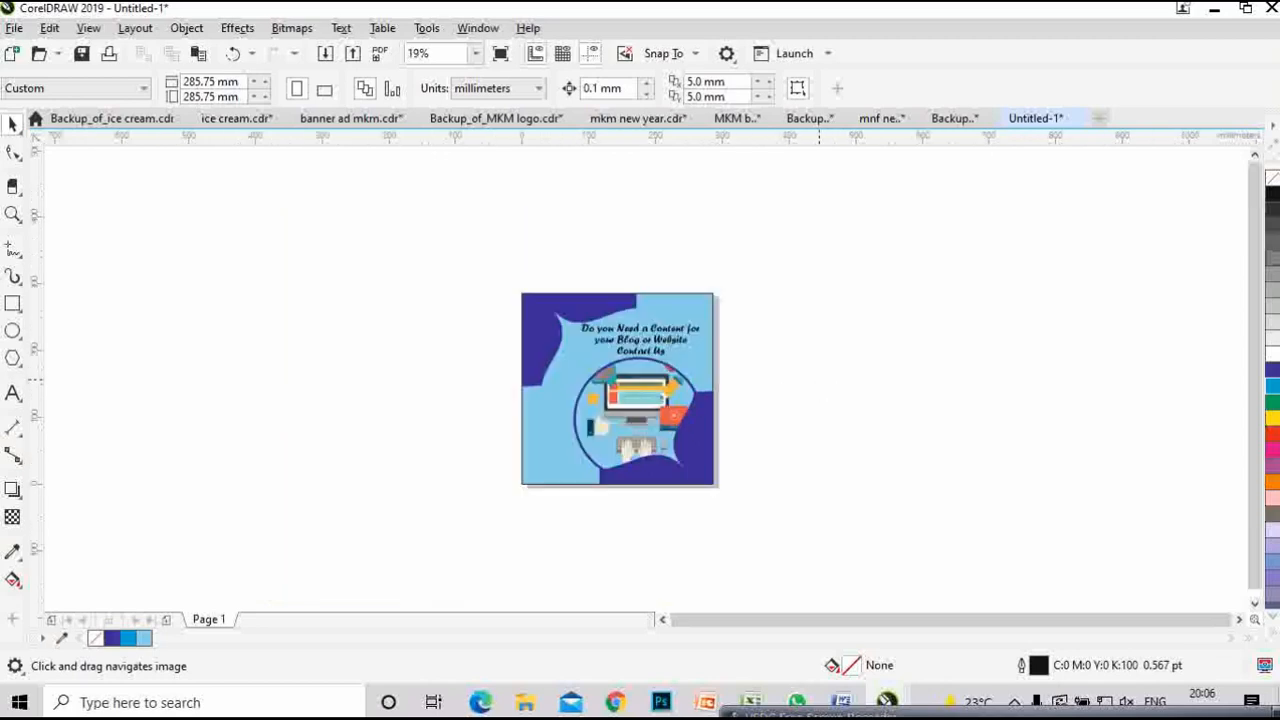
key(ctrl+i)
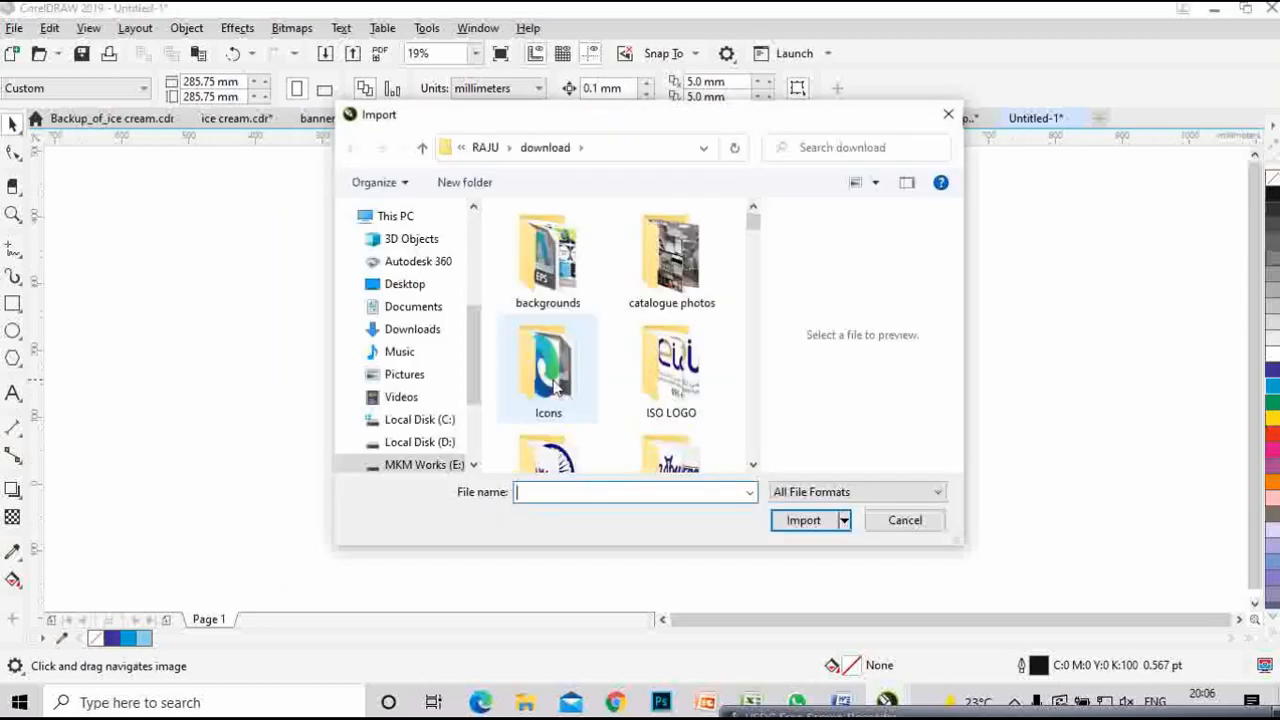
scroll(418, 376, up, 2)
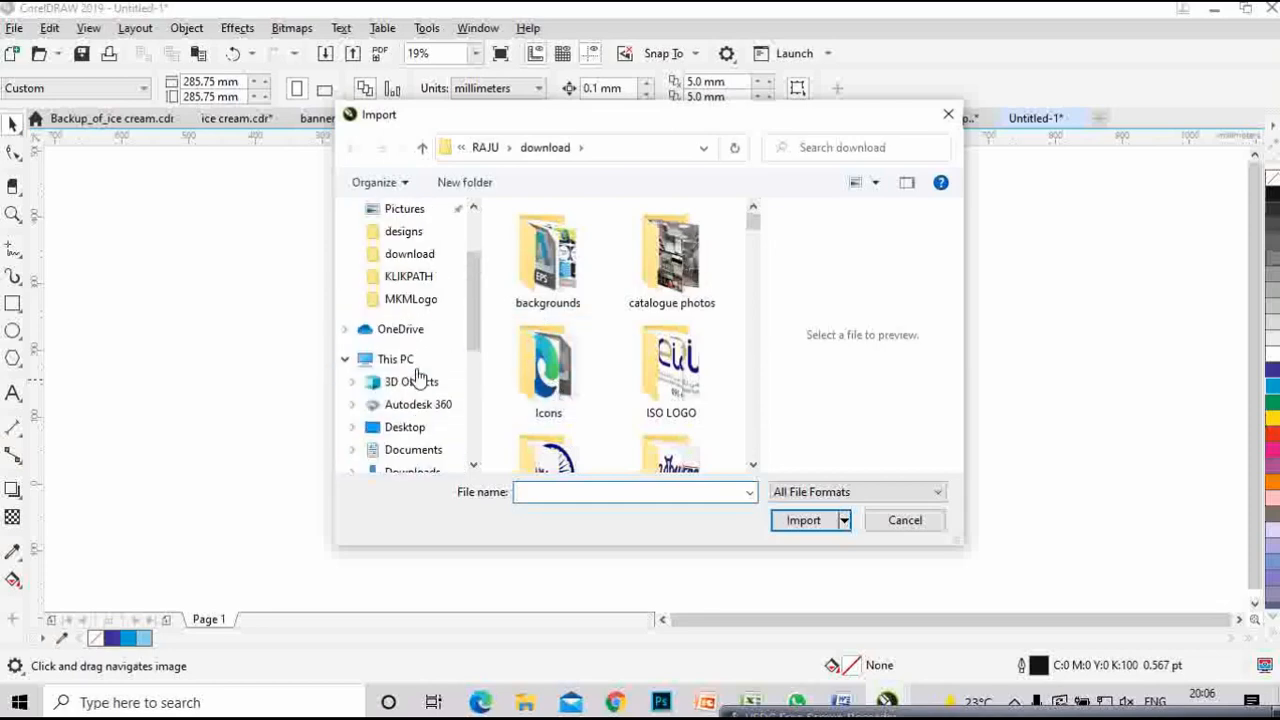
click(412, 234)
scroll(613, 356, down, 5)
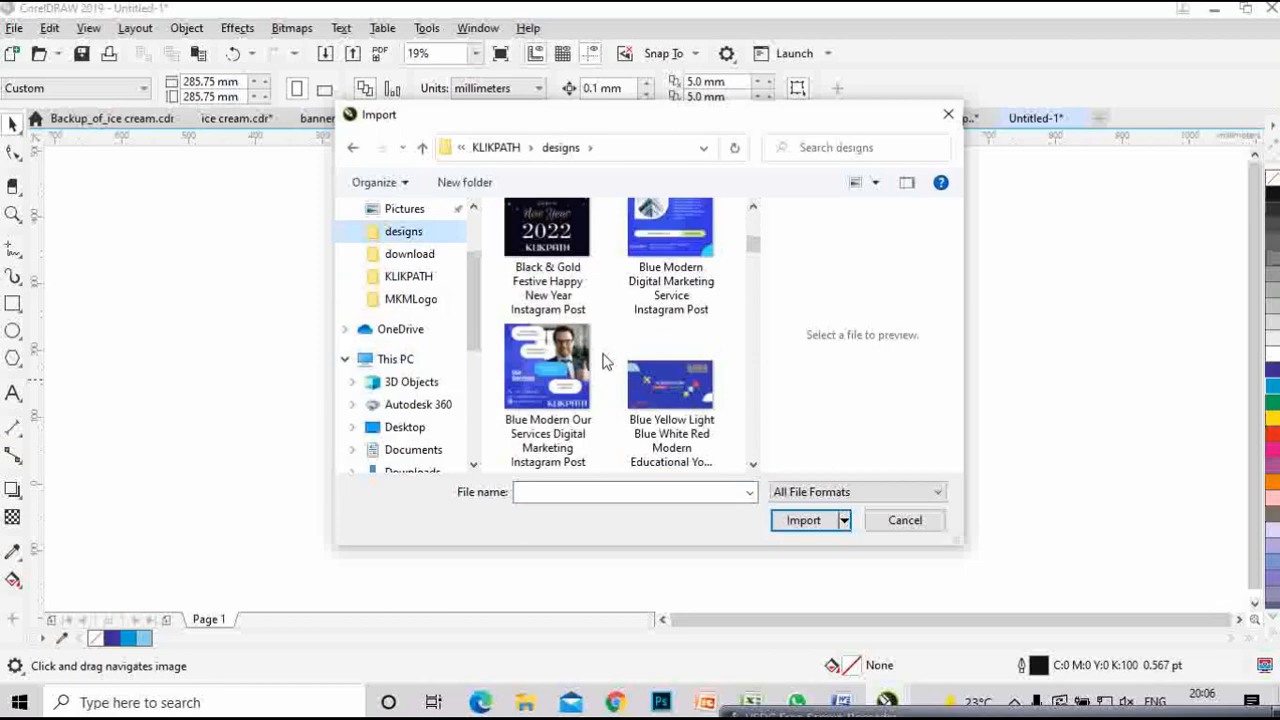
scroll(603, 360, down, 5)
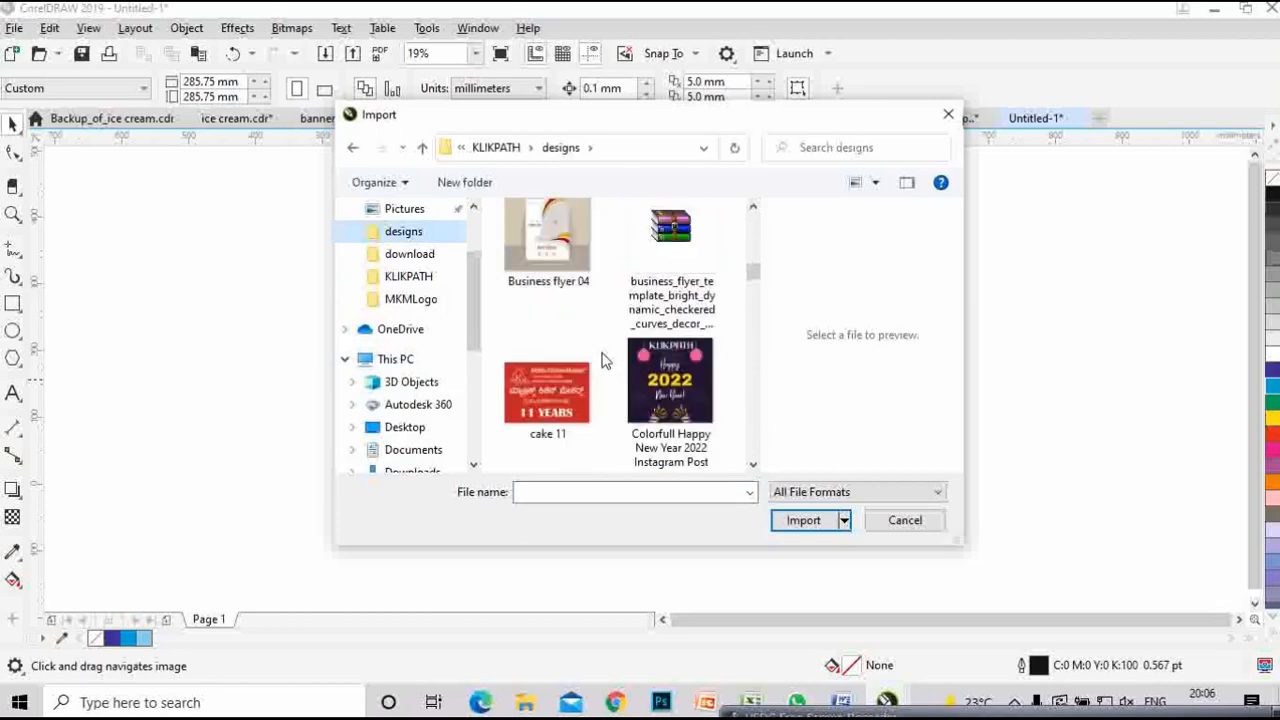
scroll(603, 360, down, 5)
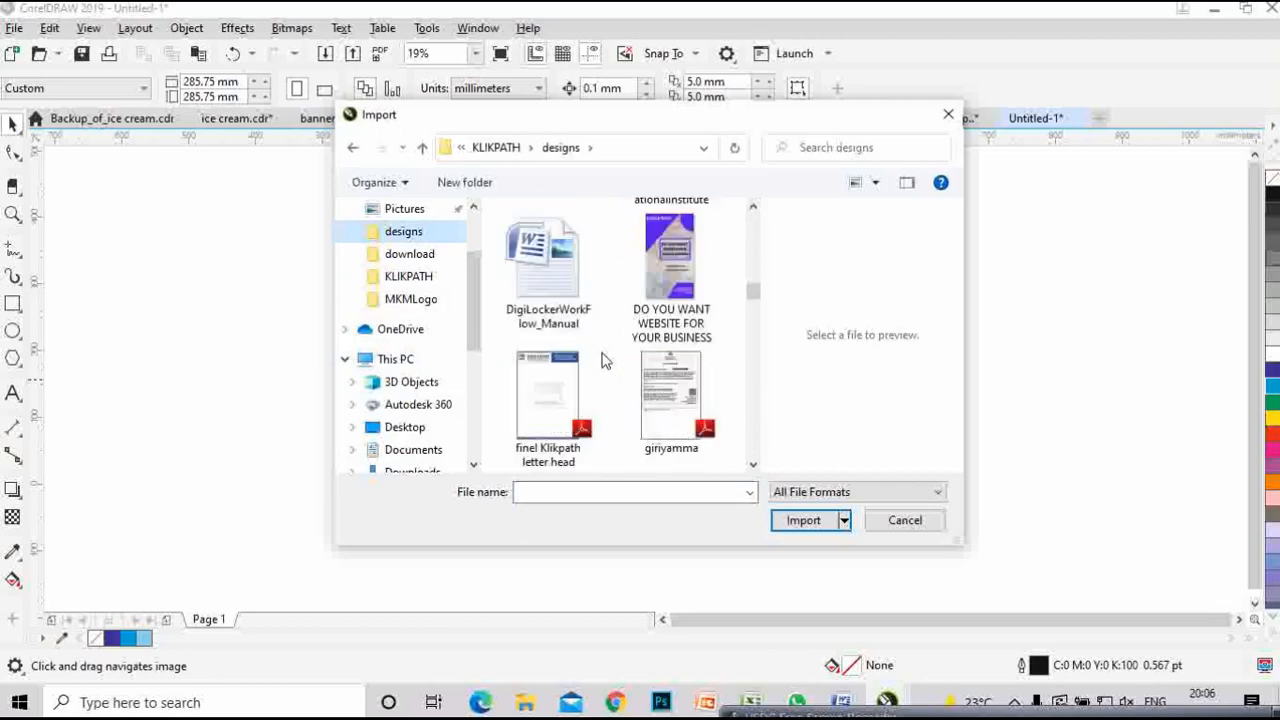
scroll(603, 360, down, 3)
scroll(603, 360, down, 1)
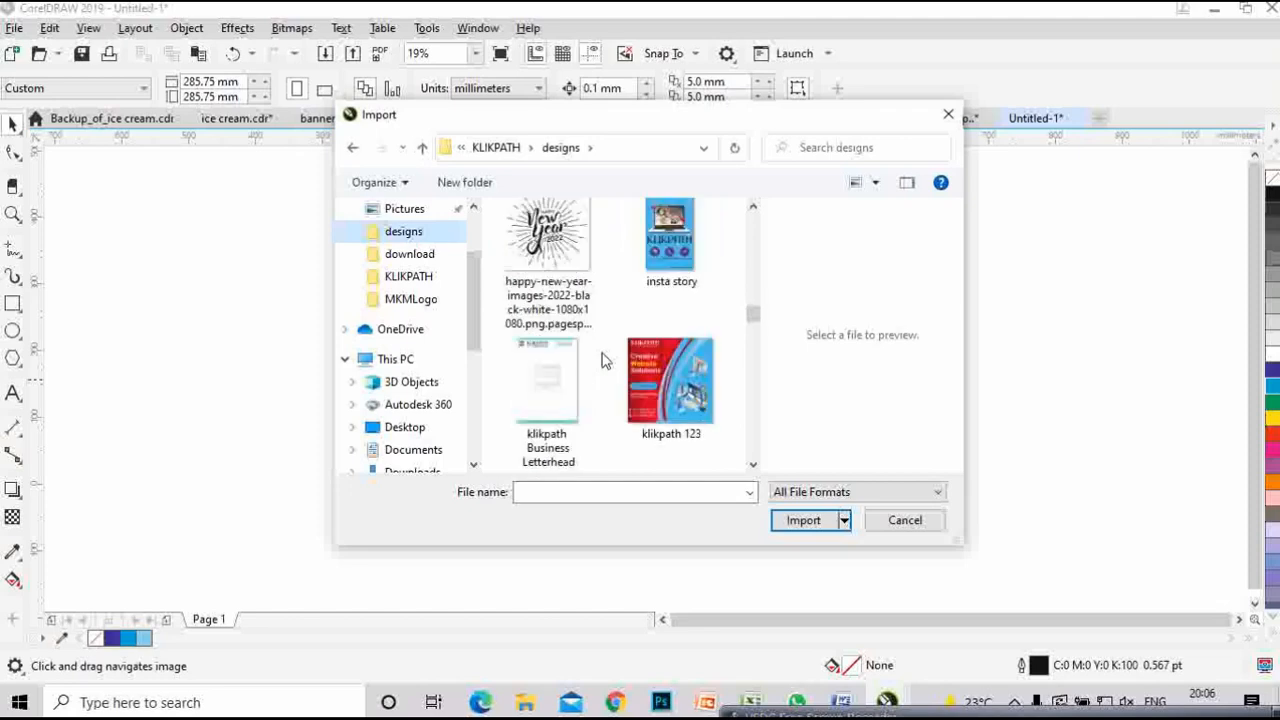
scroll(603, 360, down, 1)
scroll(603, 360, down, 3)
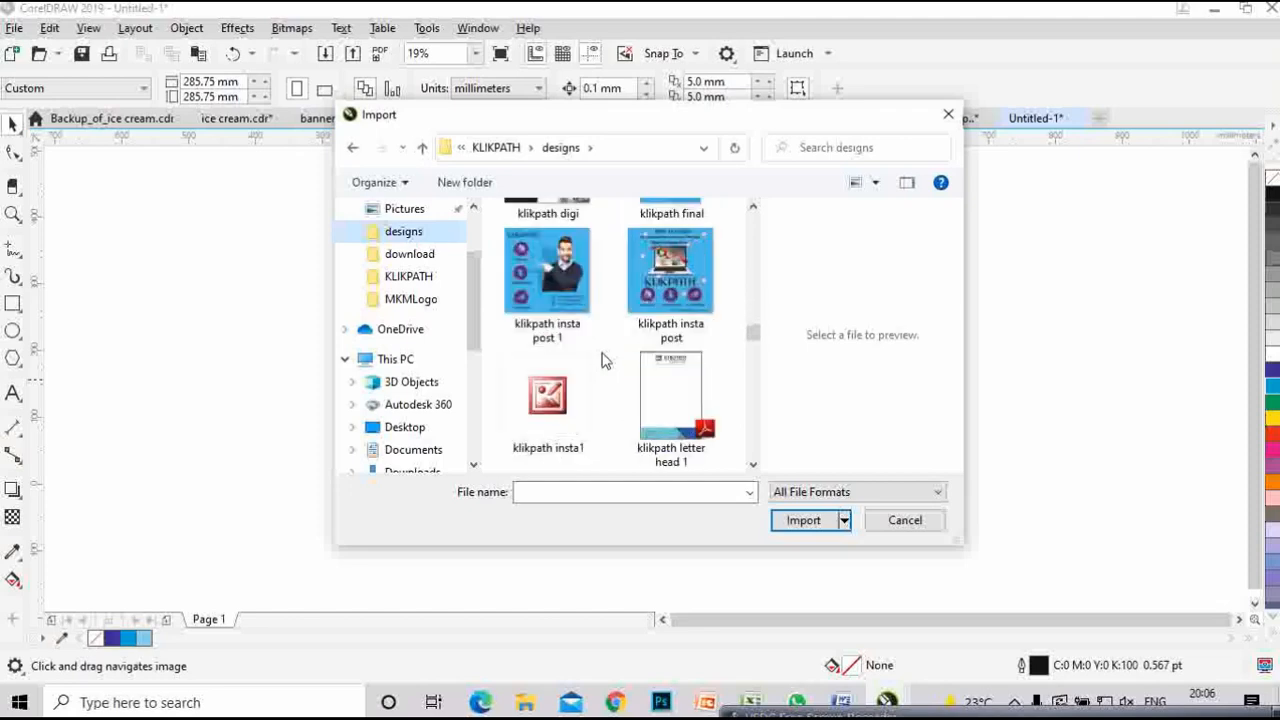
scroll(603, 360, down, 2)
scroll(603, 360, down, 4)
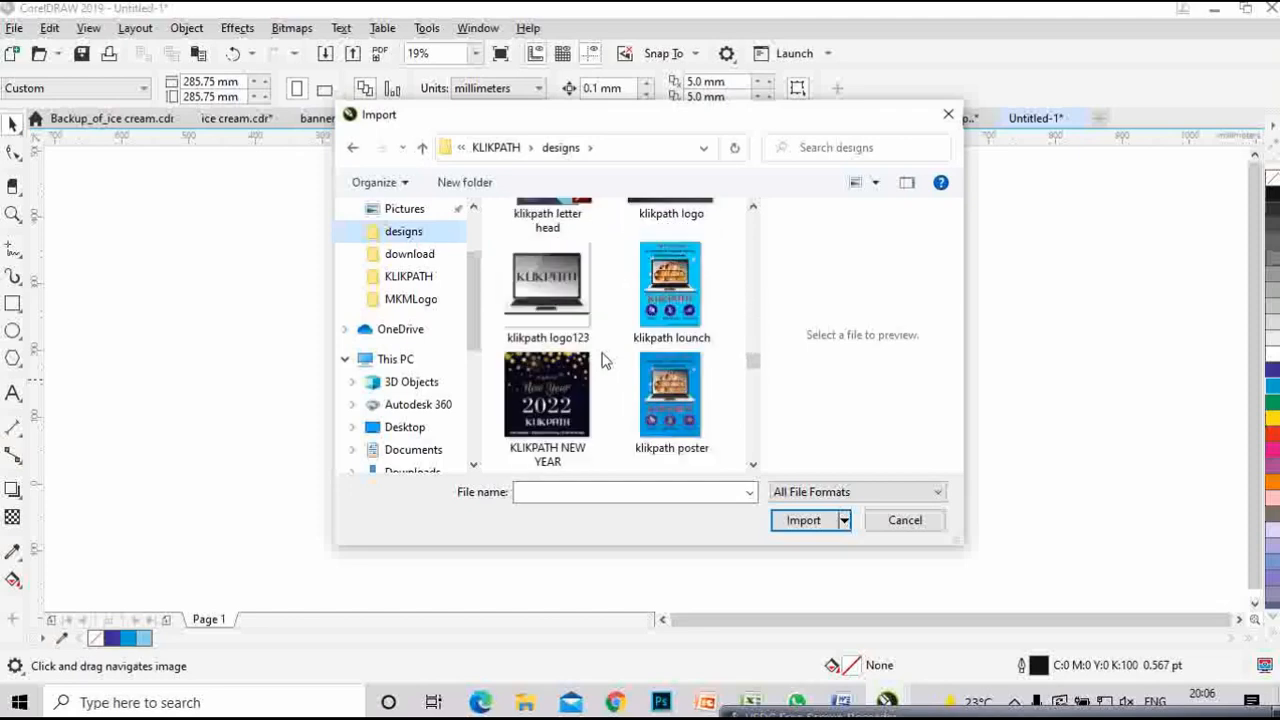
scroll(603, 361, down, 1)
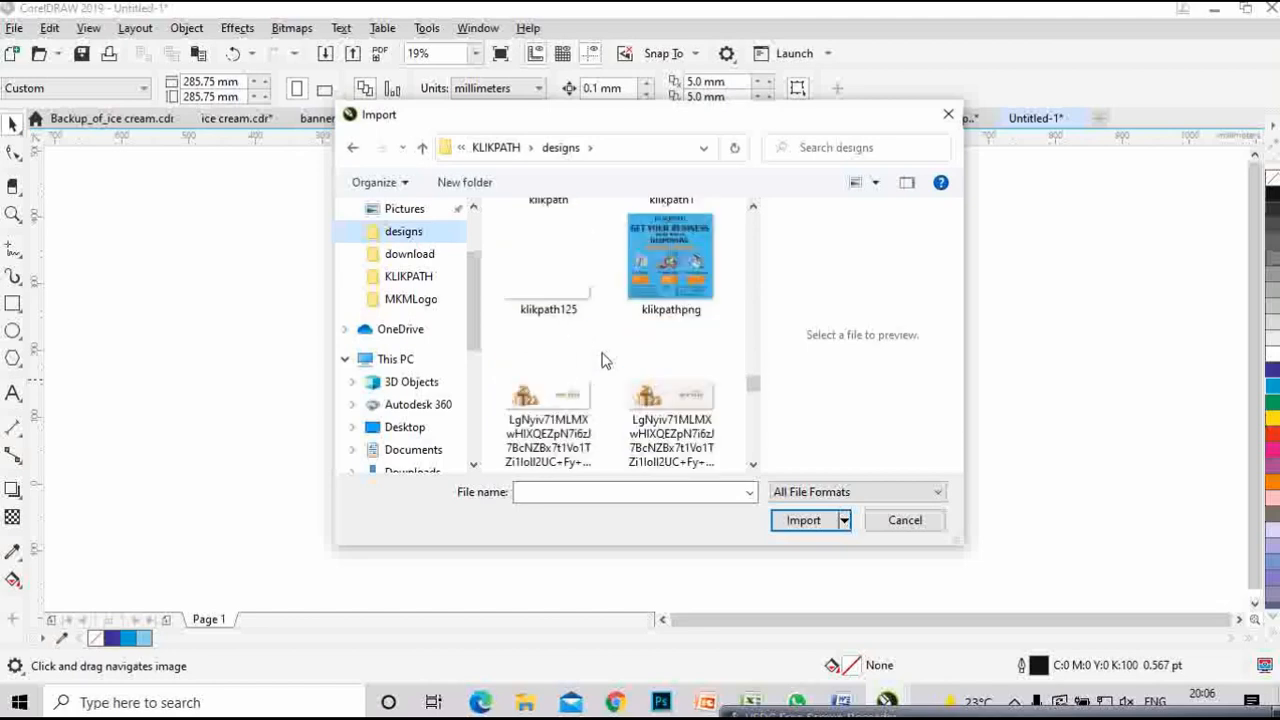
click(588, 316)
click(803, 520)
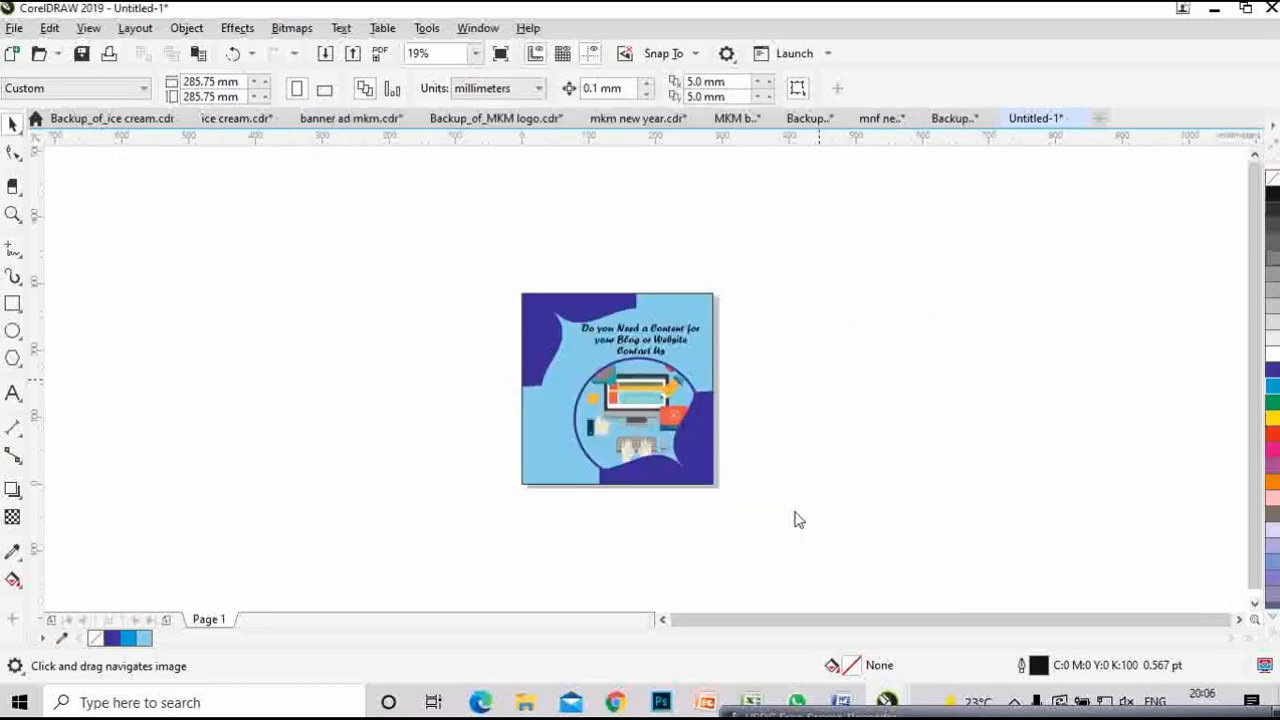
click(632, 215)
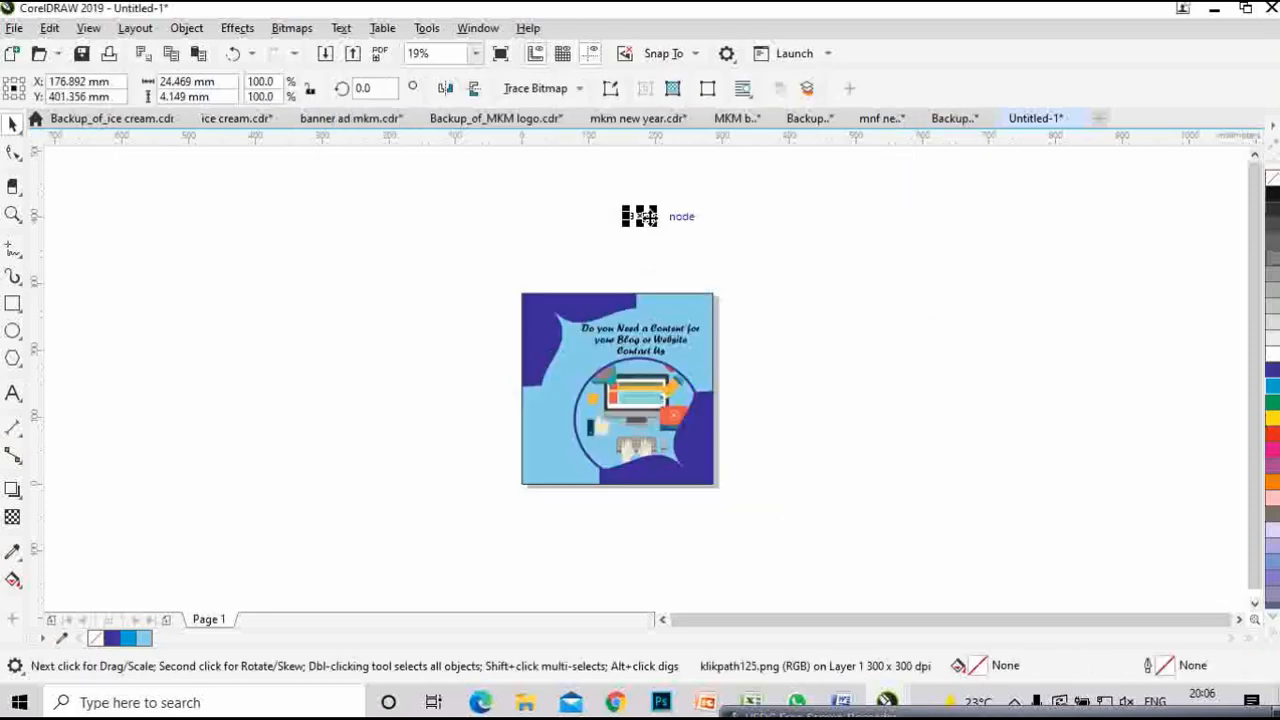
scroll(626, 190, up, 2)
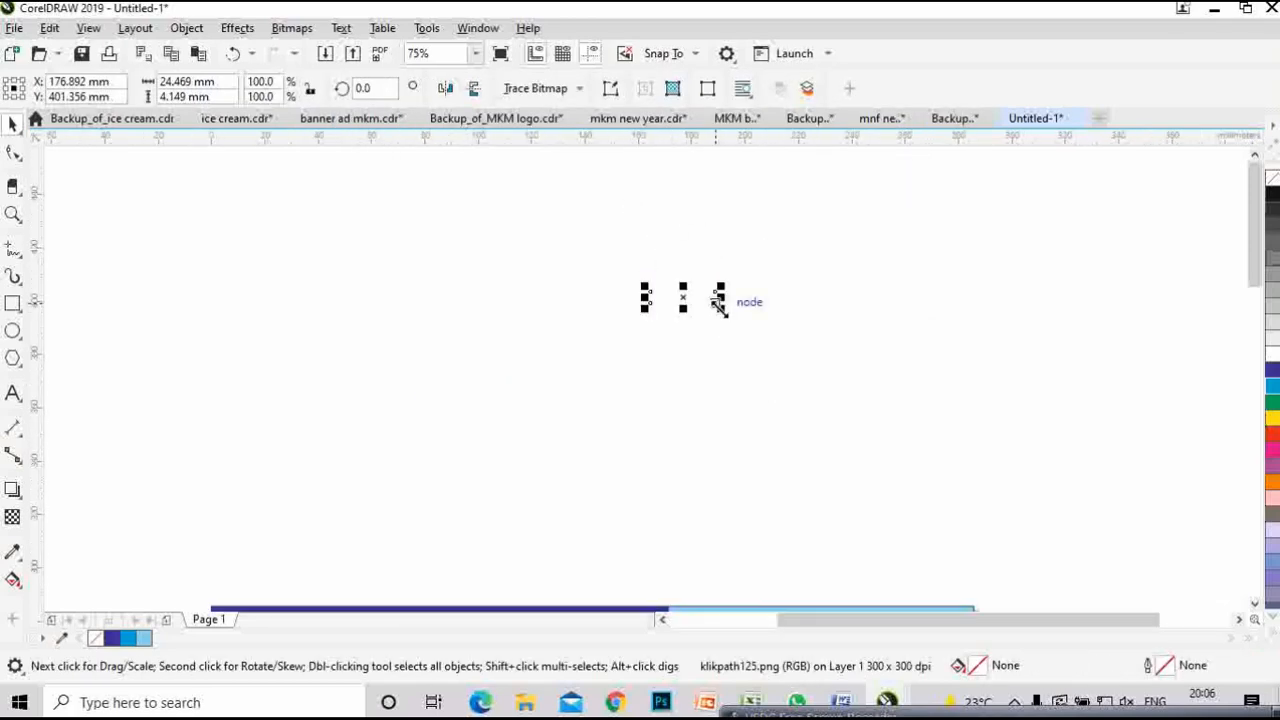
drag(719, 306, 846, 369)
scroll(686, 300, down, 2)
drag(686, 294, 638, 376)
scroll(672, 470, down, 2)
scroll(616, 386, up, 2)
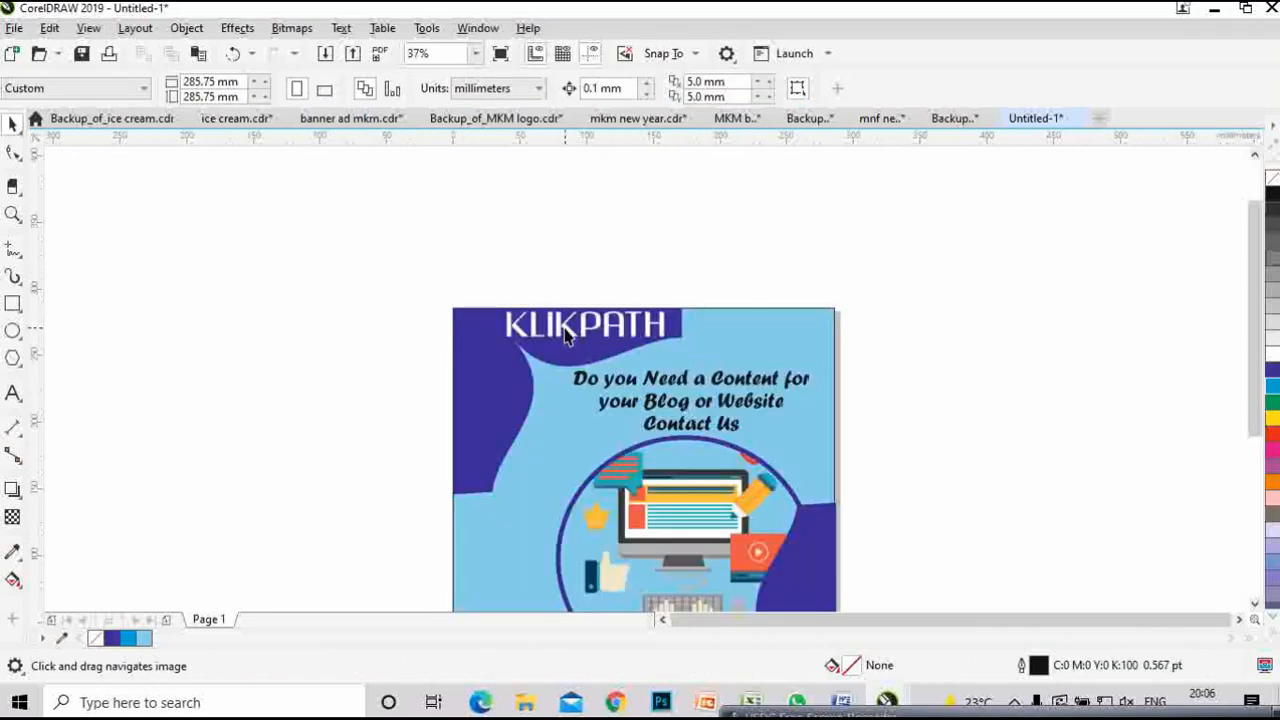
drag(565, 335, 541, 338)
click(731, 228)
scroll(837, 256, down, 2)
drag(858, 324, 720, 326)
scroll(604, 266, up, 1)
drag(819, 349, 699, 313)
scroll(523, 252, up, 2)
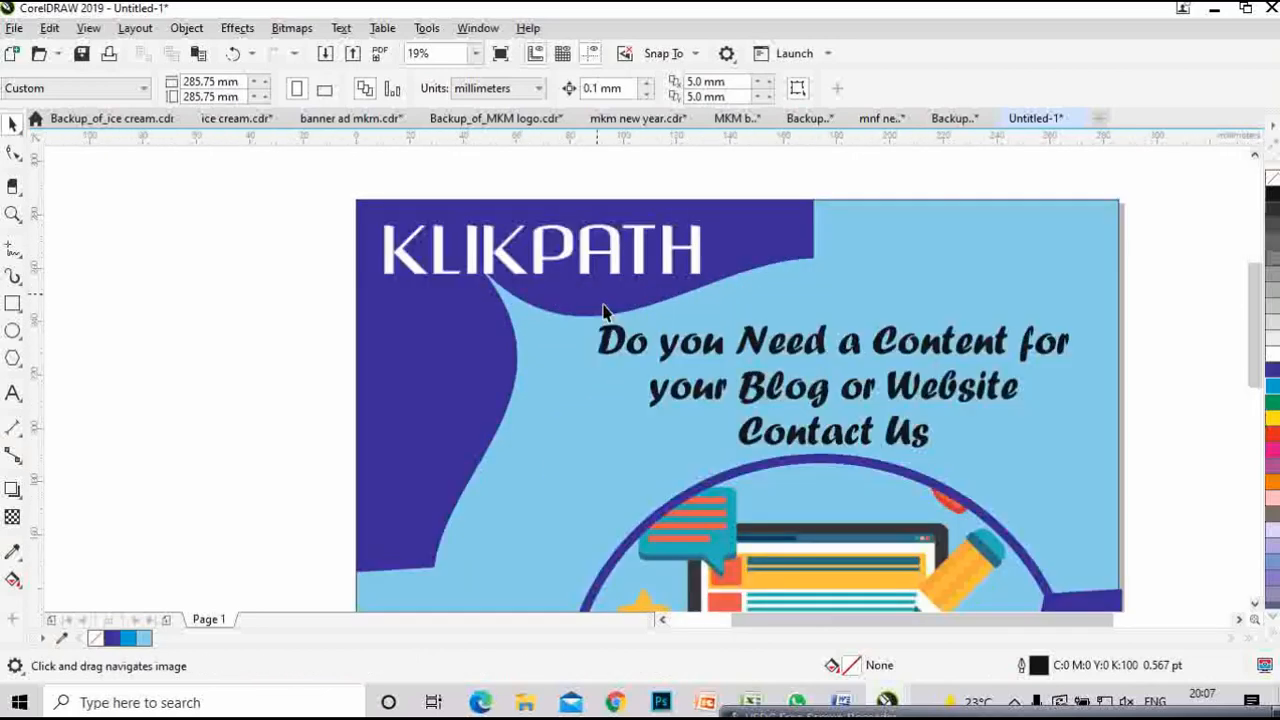
drag(603, 306, 506, 206)
scroll(569, 236, down, 1)
scroll(800, 400, down, 1)
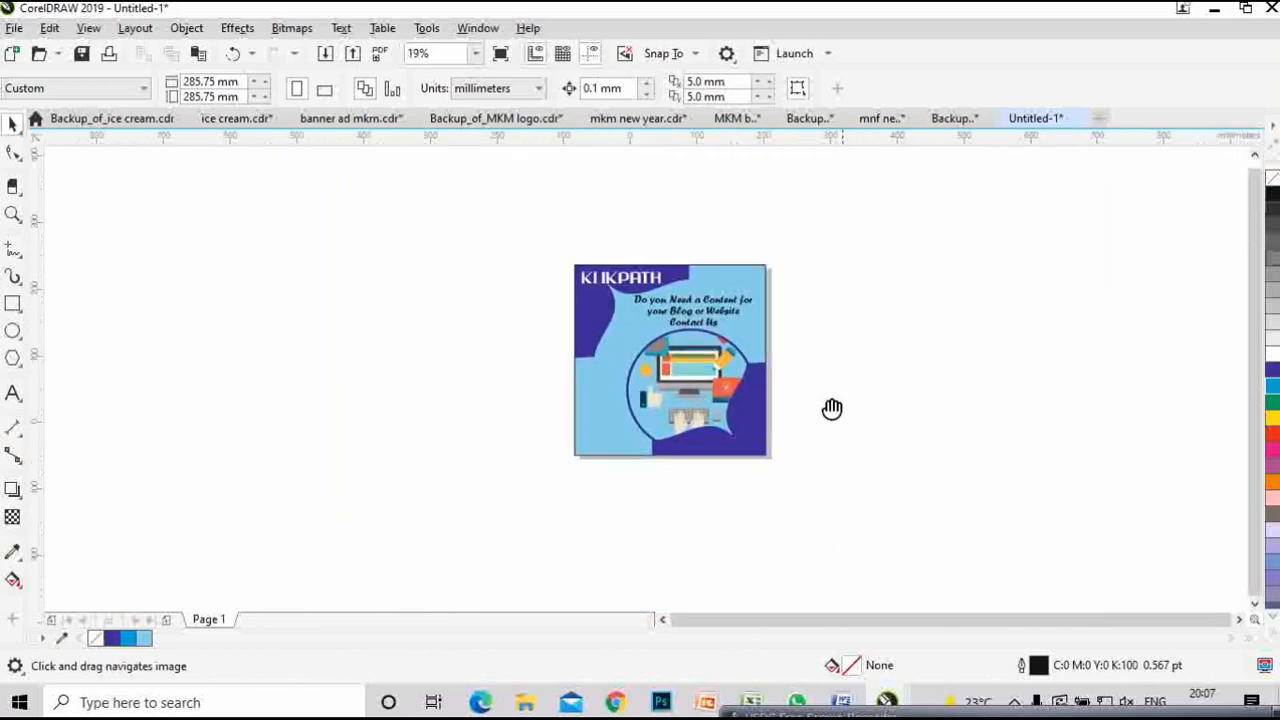
scroll(768, 380, up, 1)
drag(449, 496, 512, 425)
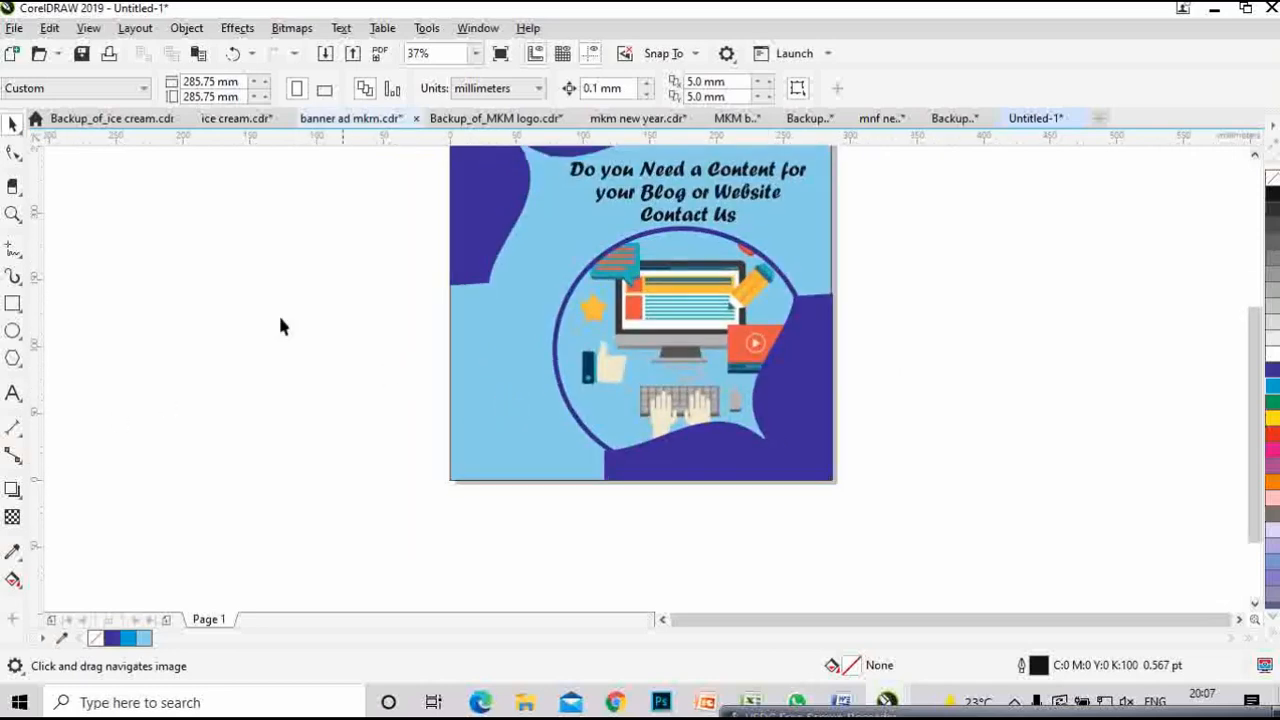
click(13, 393)
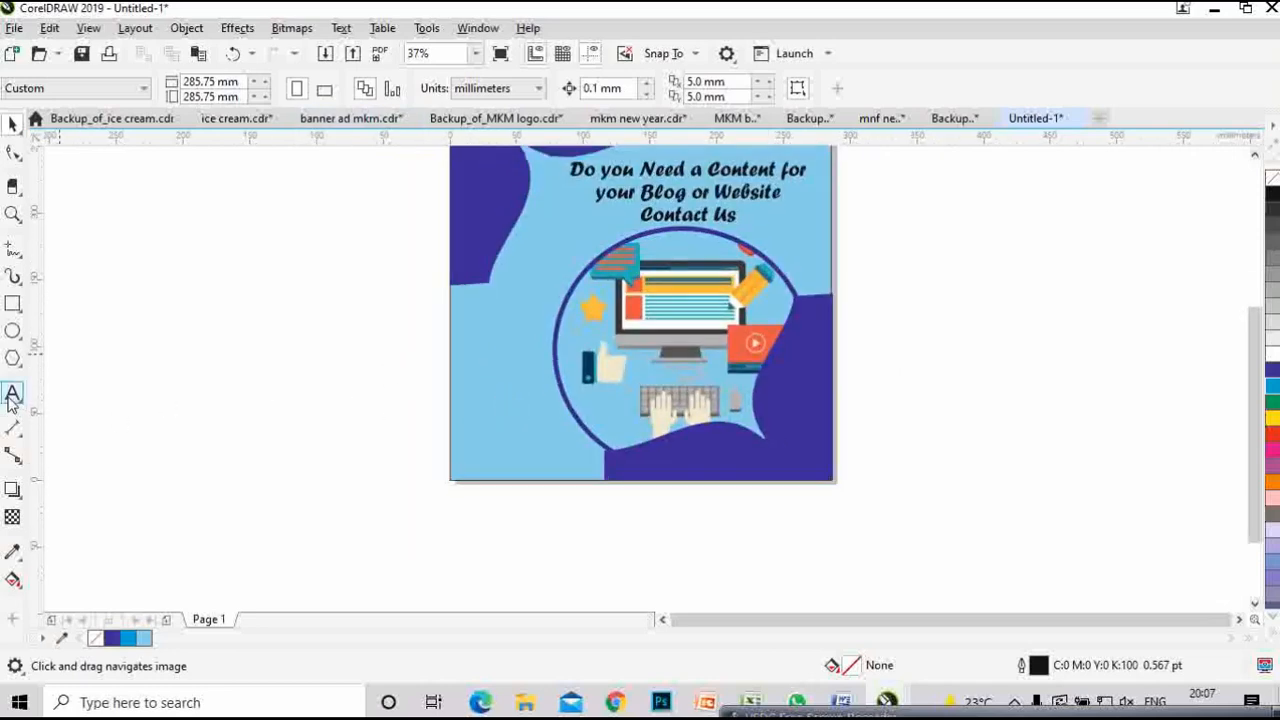
click(464, 398)
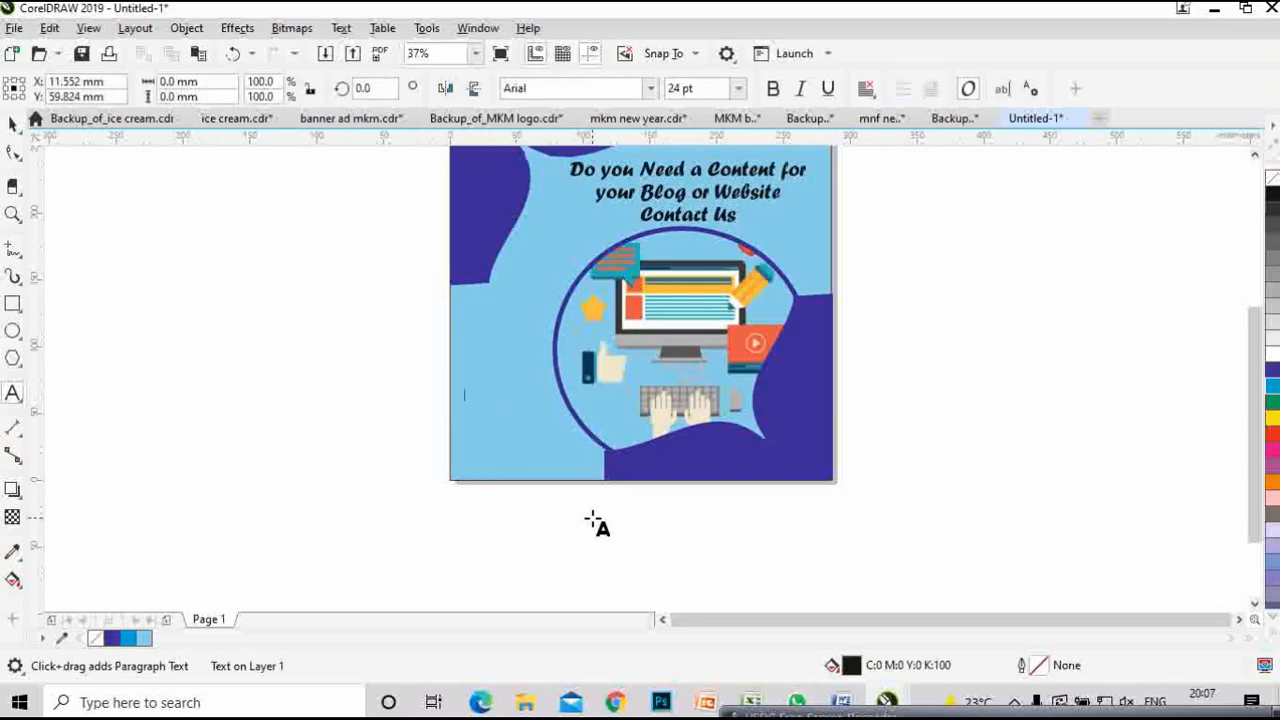
text(www.klikpath)
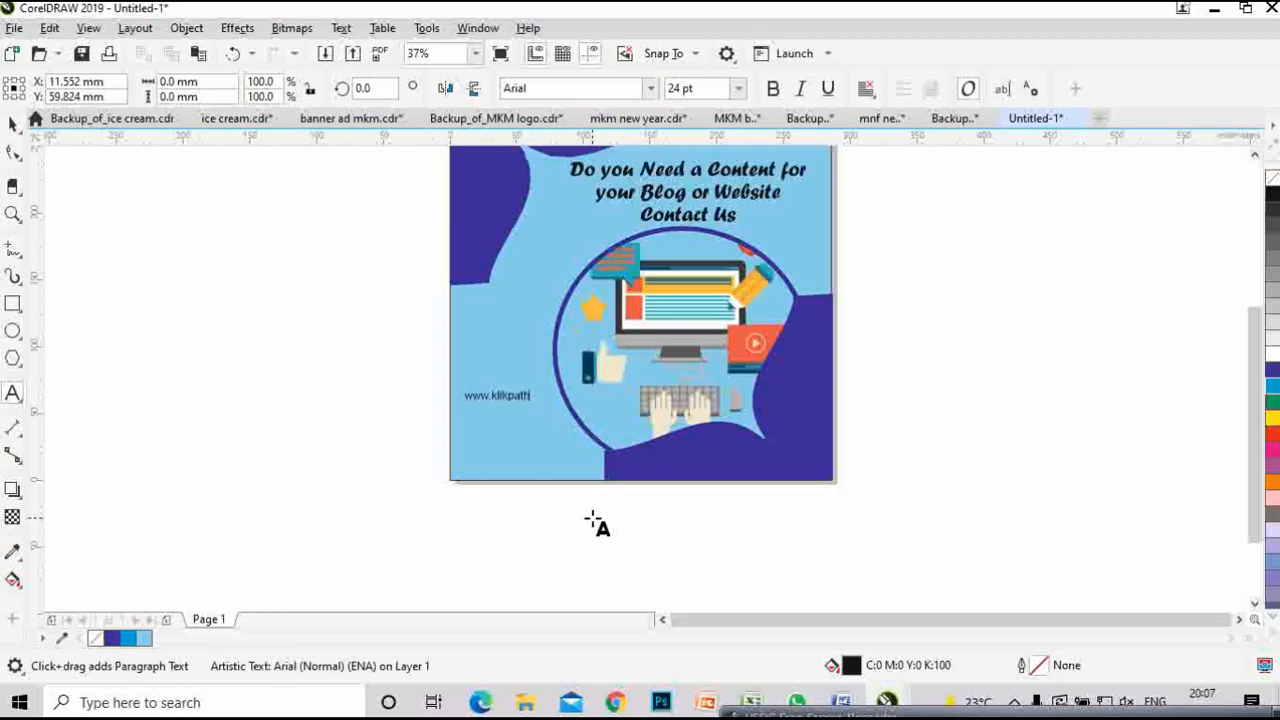
text(.com)
key(Return)
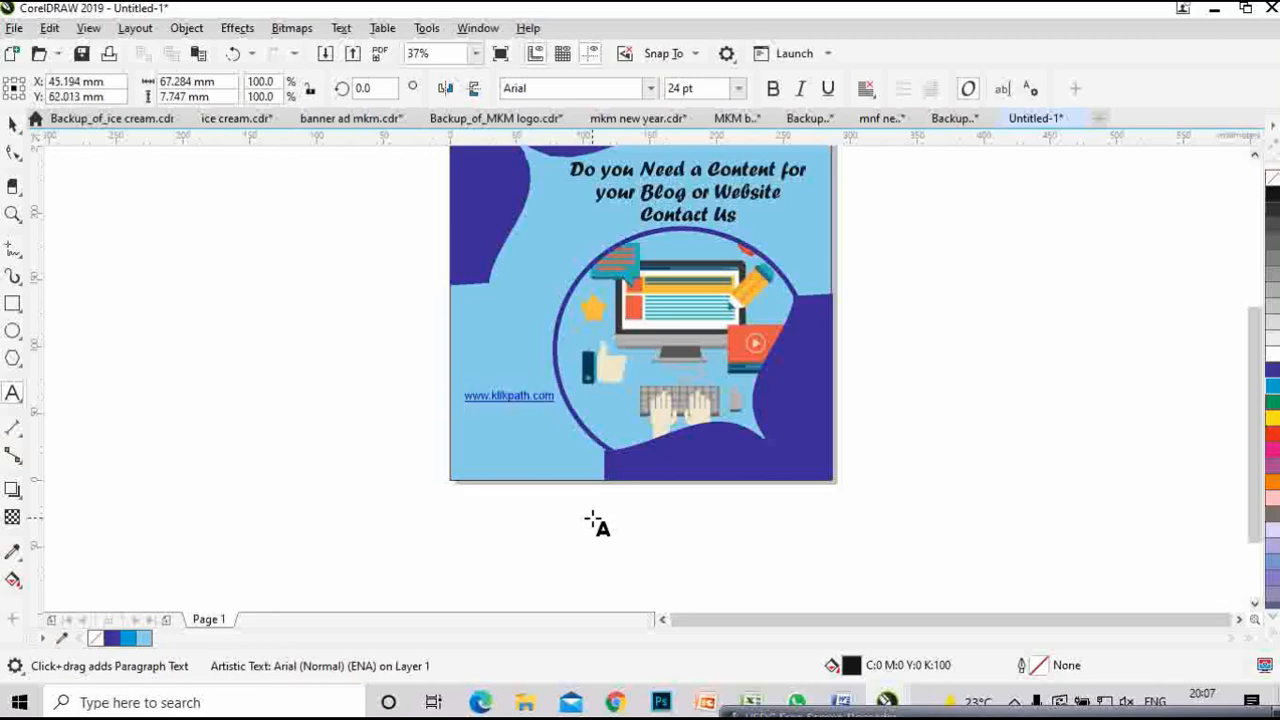
key(ctrl+z)
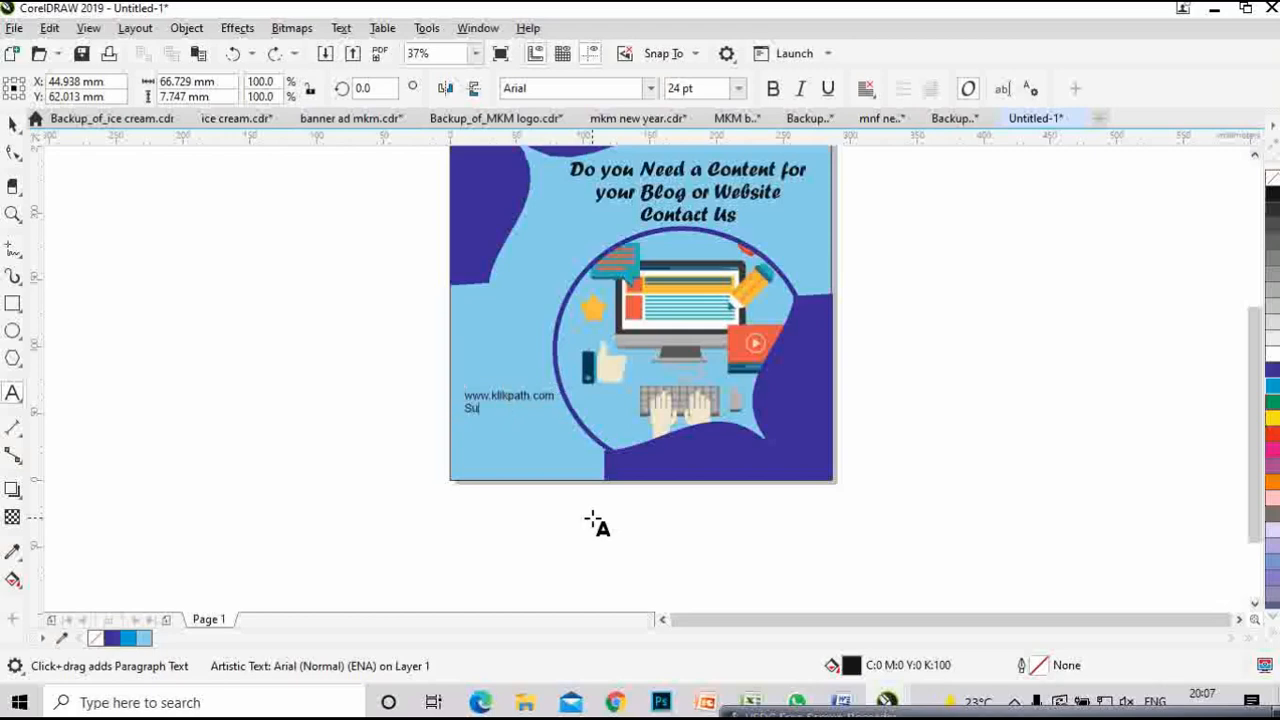
key(BackSpace)
key(BackSpace)
key(BackSpace)
key(BackSpace)
- Add the support e-mail address and the phone number as plain-text lines below the website
key(Return)
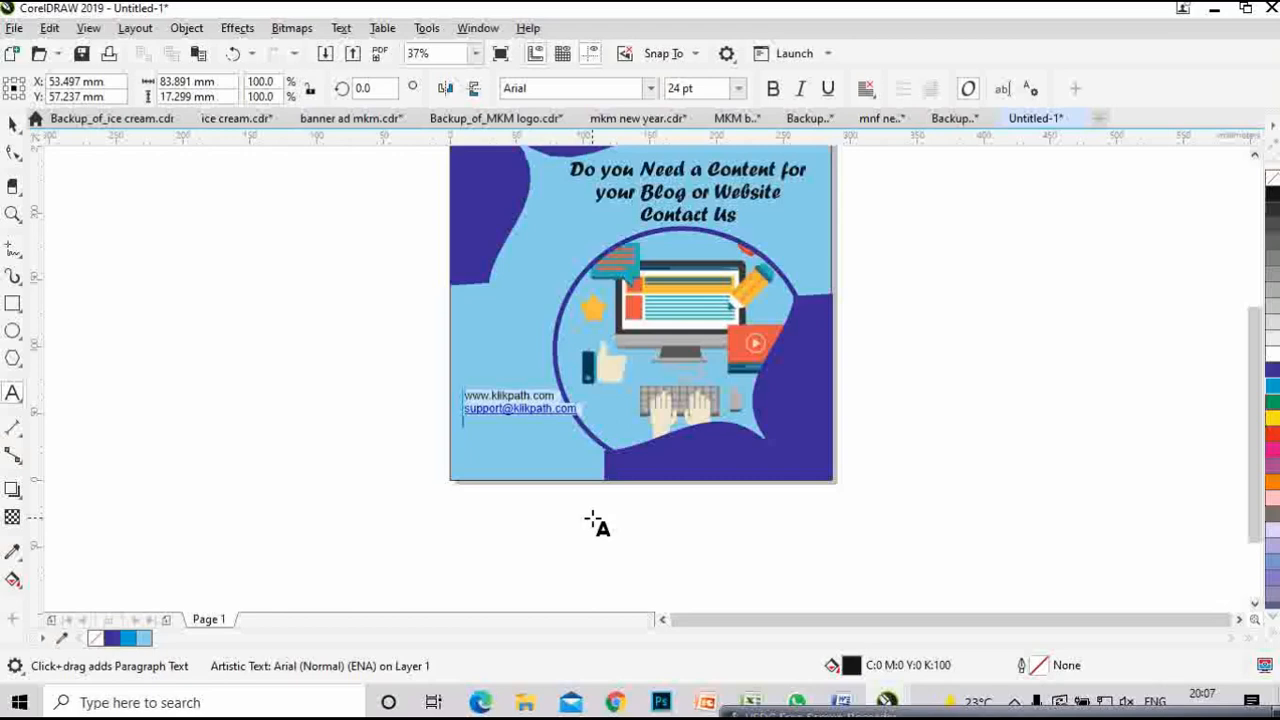
click(512, 406)
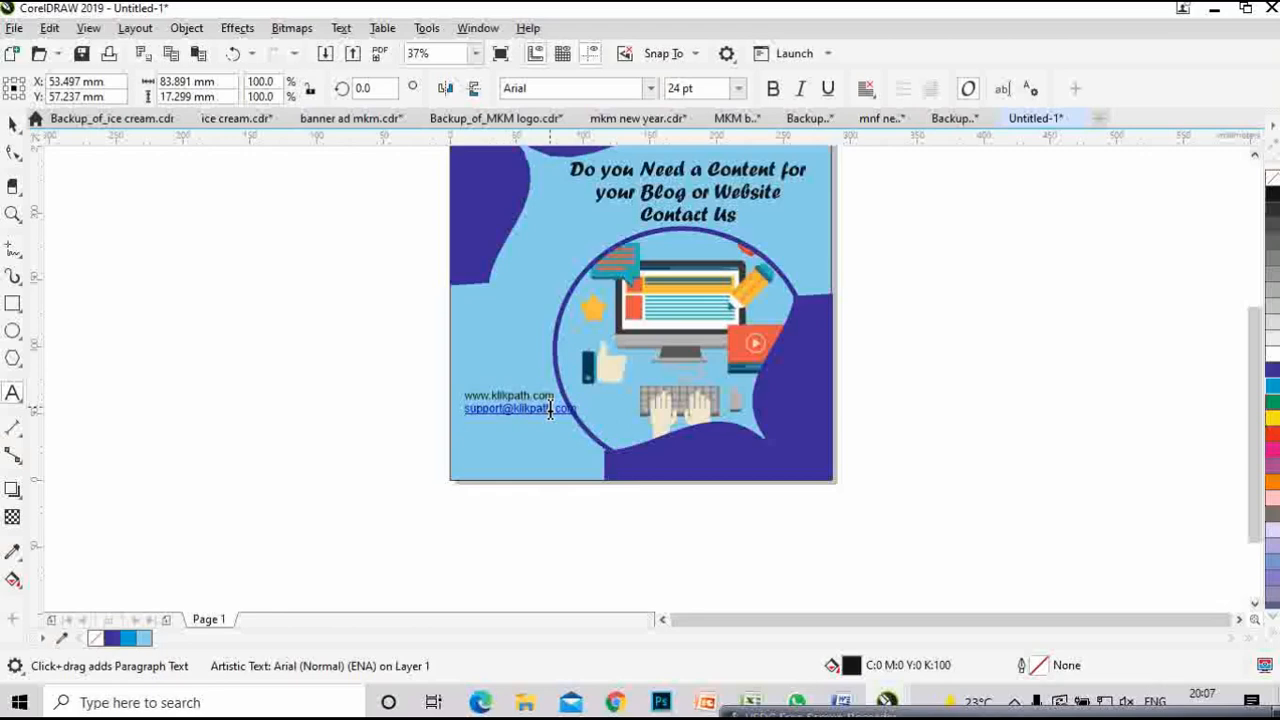
key(ctrl+z)
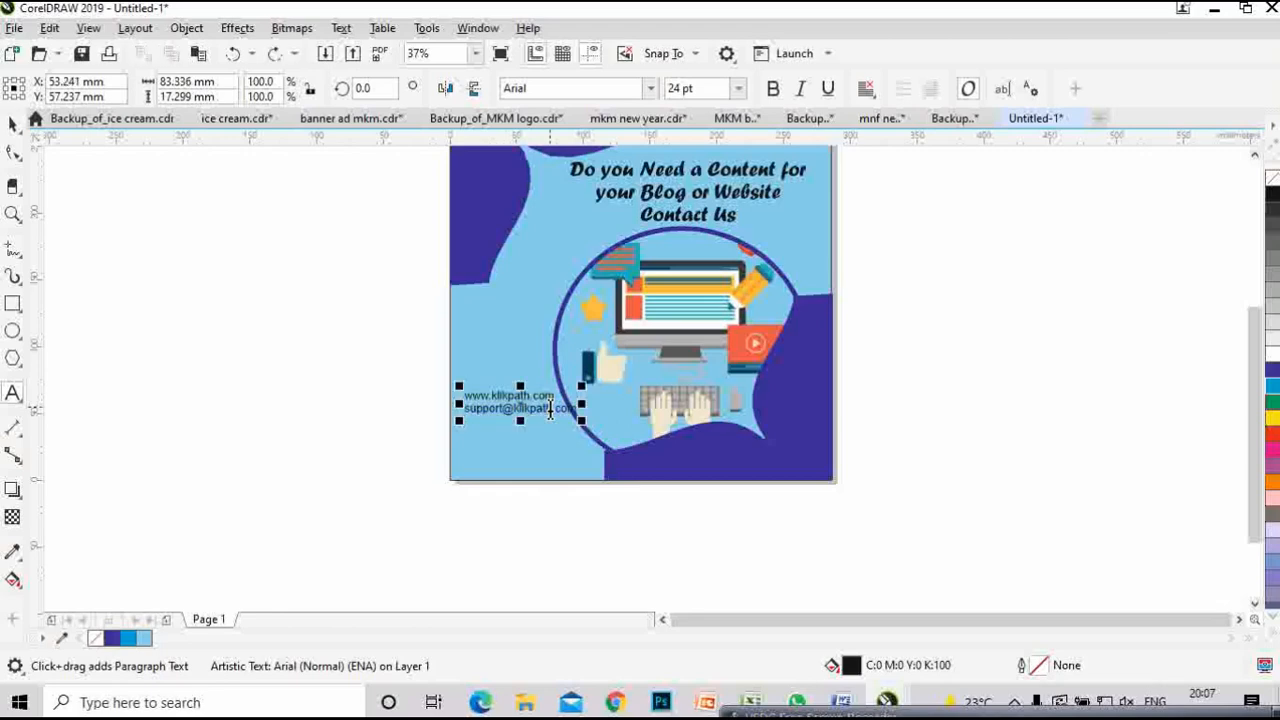
key(Return)
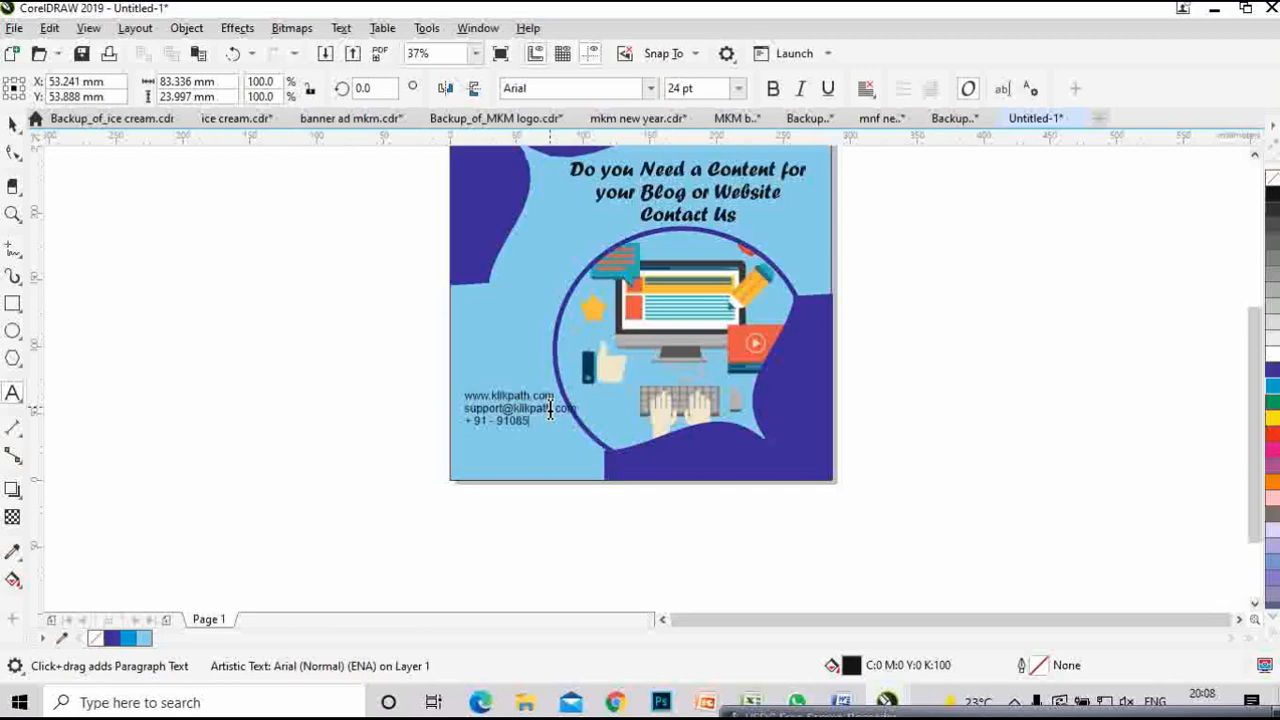
- Scale the contact text up to about 28.65 pt and position it in the poster's lower-left corner
click(1060, 517)
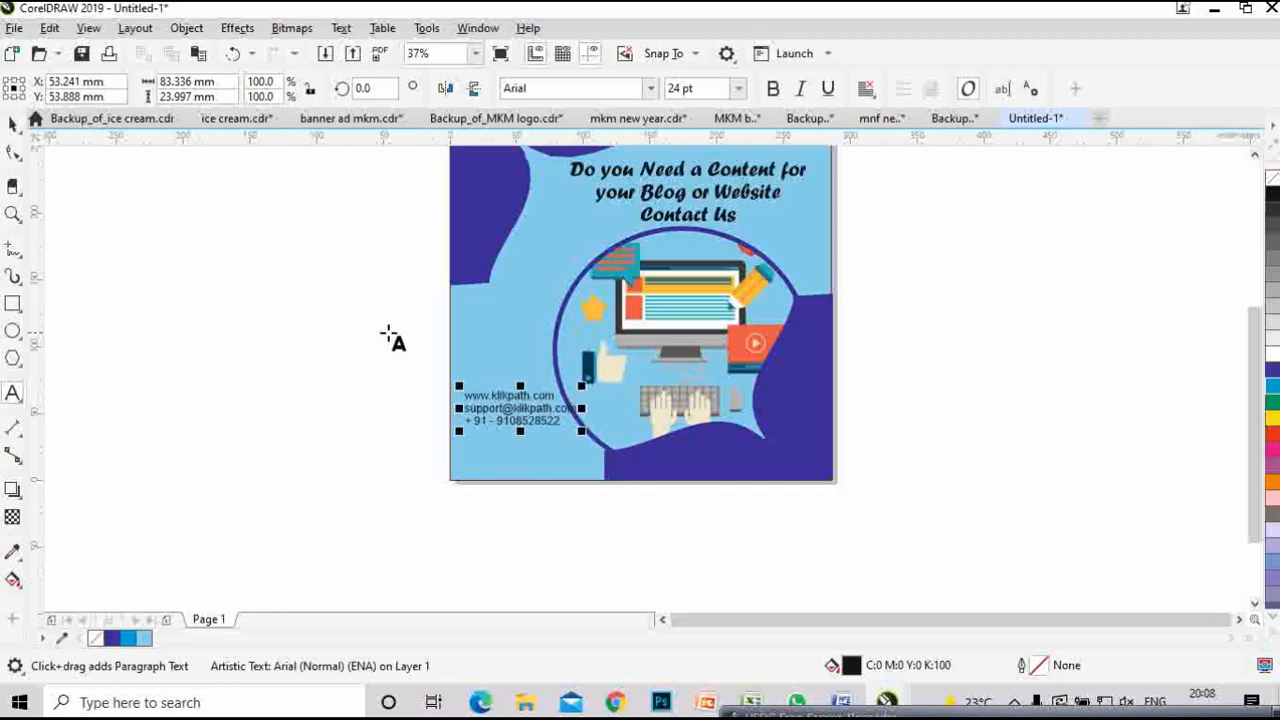
scroll(541, 437, up, 2)
click(12, 120)
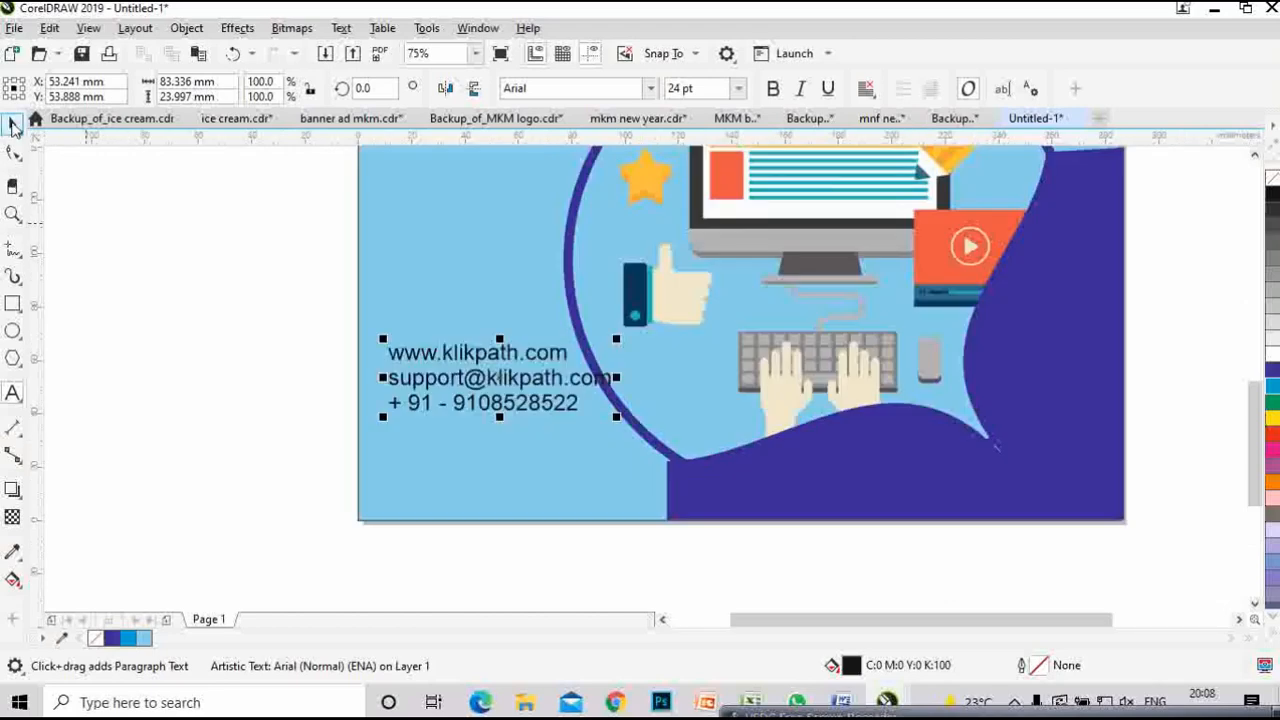
drag(499, 395, 493, 449)
drag(617, 408, 634, 381)
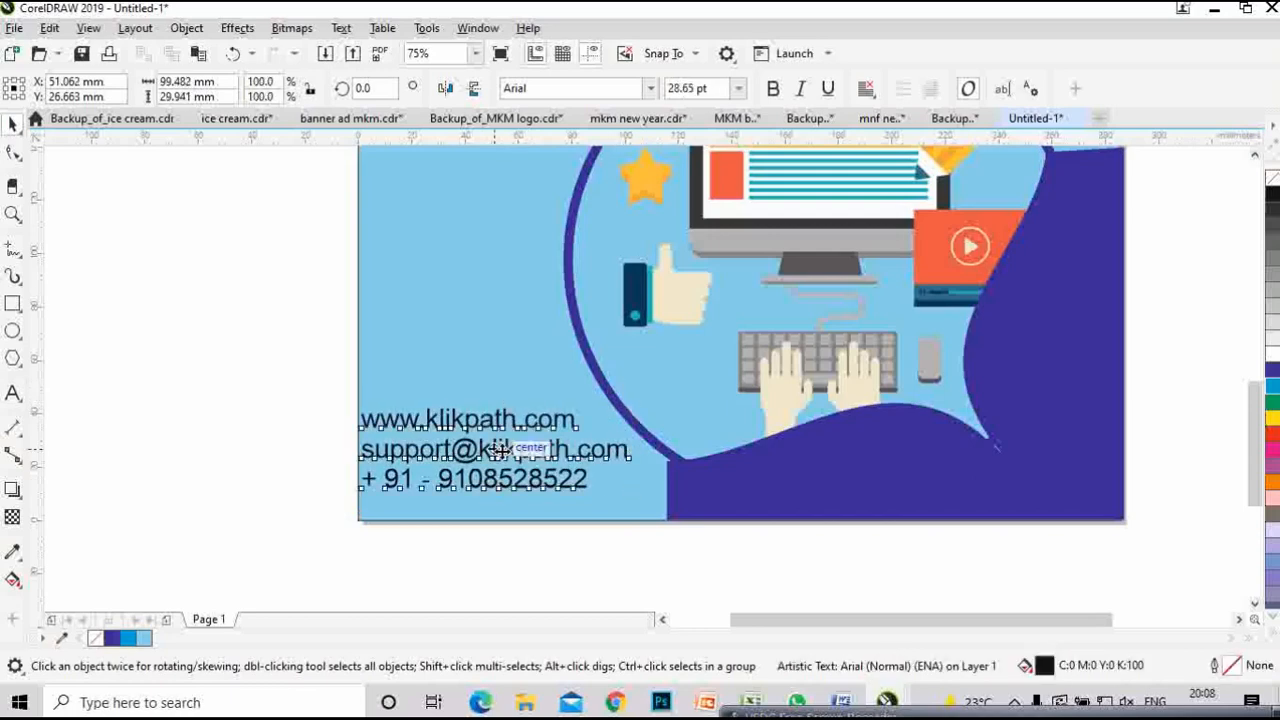
drag(493, 449, 514, 451)
click(302, 396)
scroll(483, 430, down, 3)
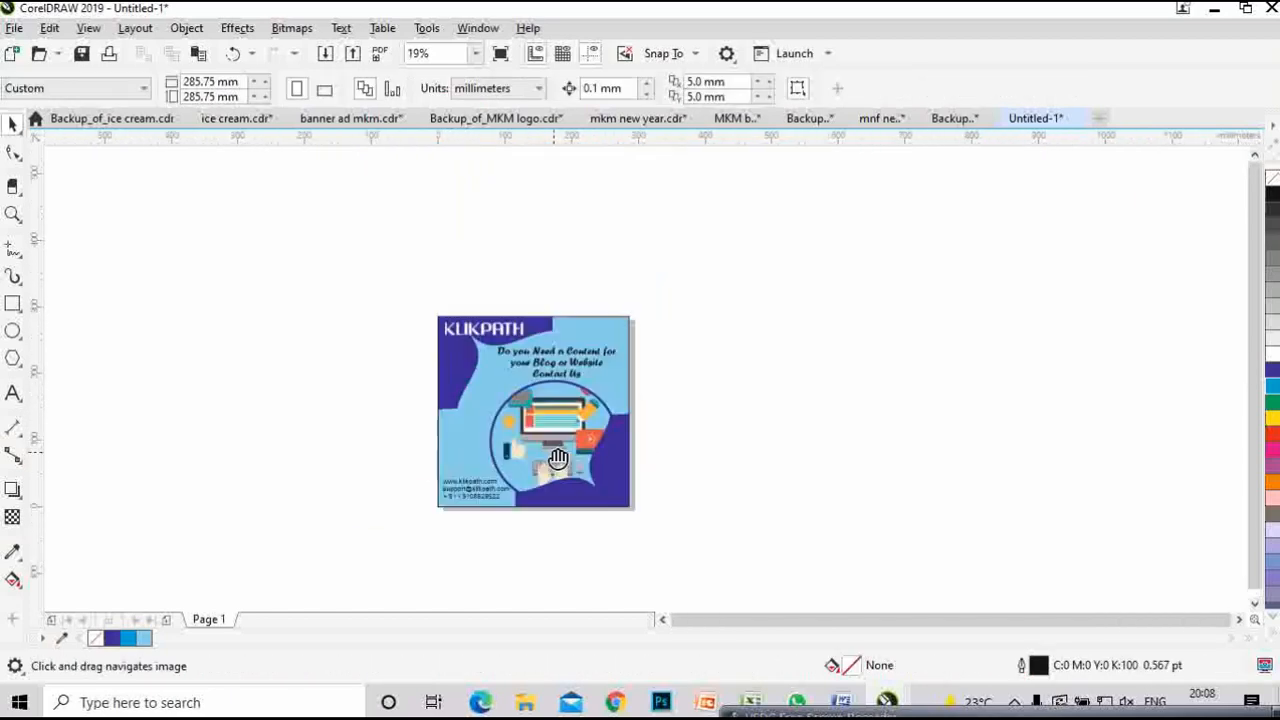
scroll(755, 451, up, 2)
scroll(804, 410, up, 1)
scroll(808, 416, down, 2)
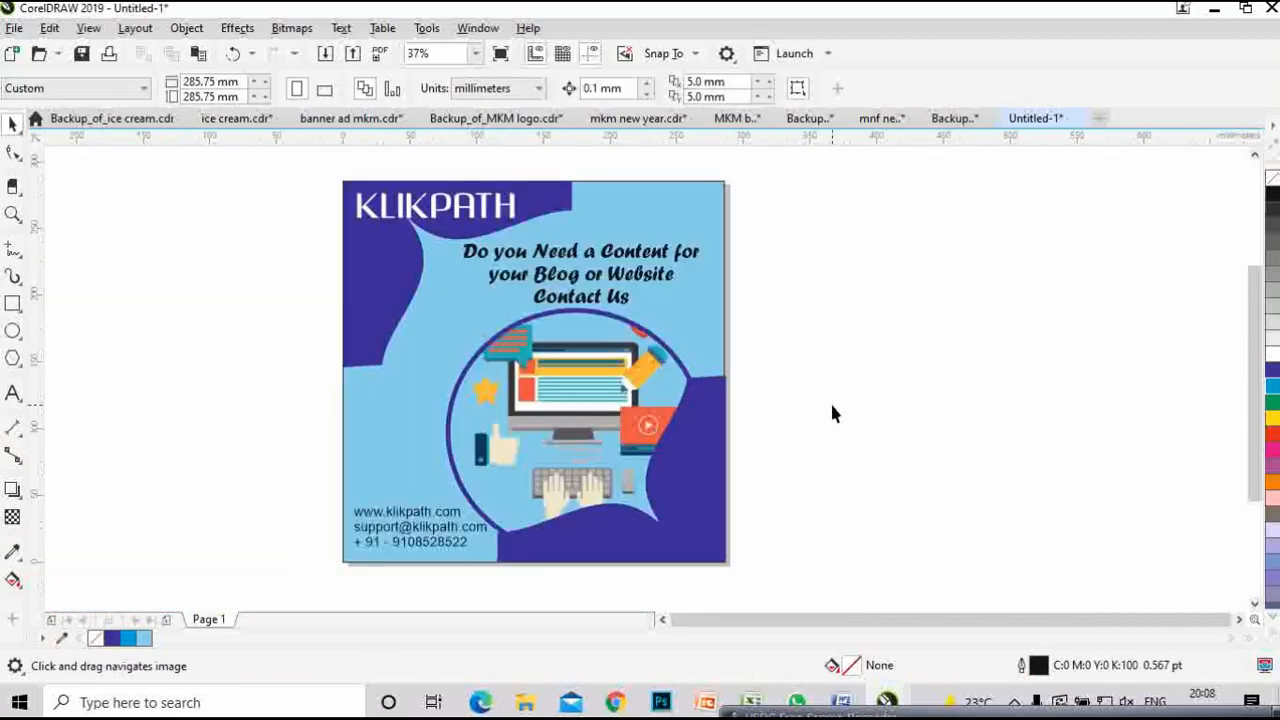
drag(831, 414, 838, 426)
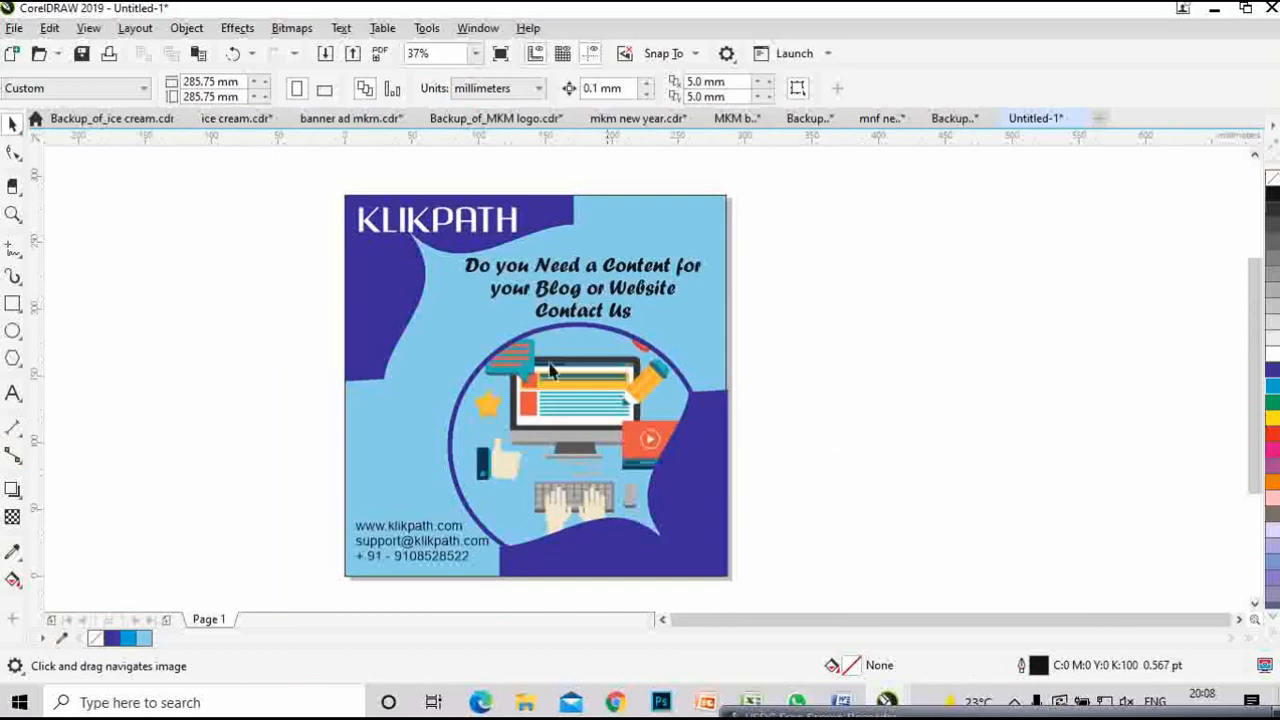
- Draw a small circle on the dark blue area with a white 1.5 pt outline
click(13, 331)
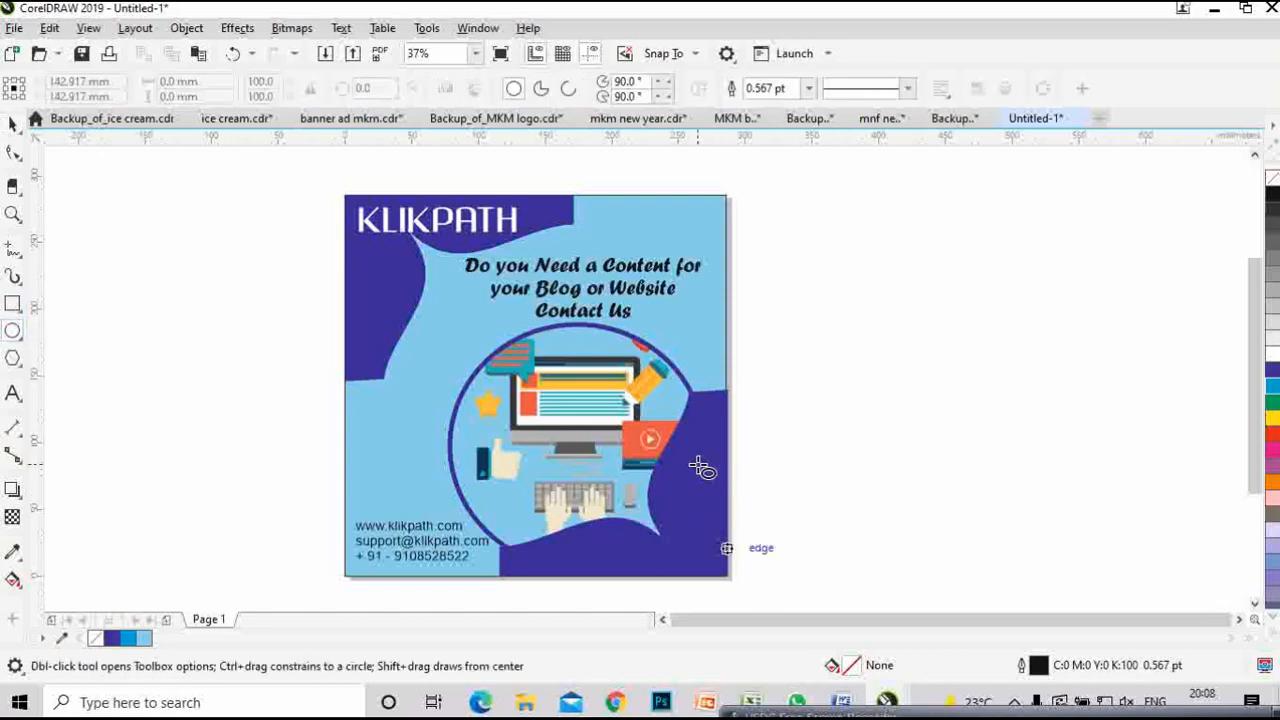
drag(690, 462, 708, 490)
right_click(1272, 355)
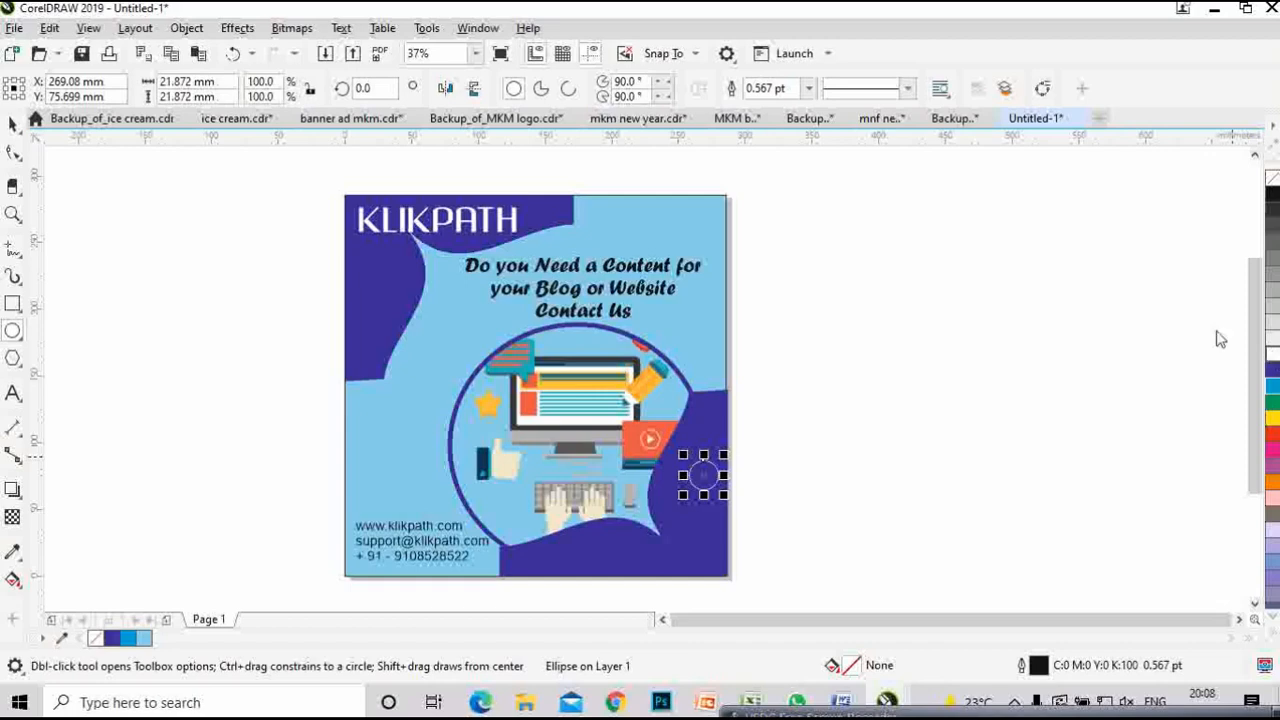
click(808, 90)
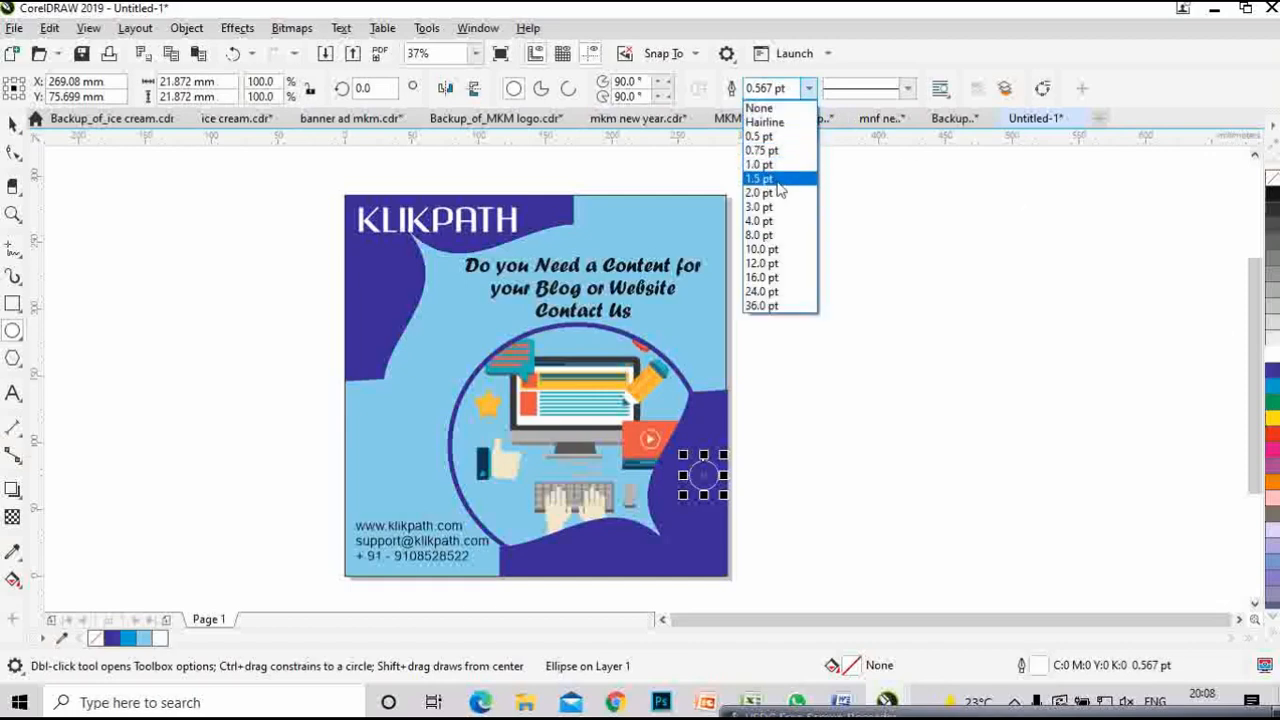
click(766, 179)
click(13, 125)
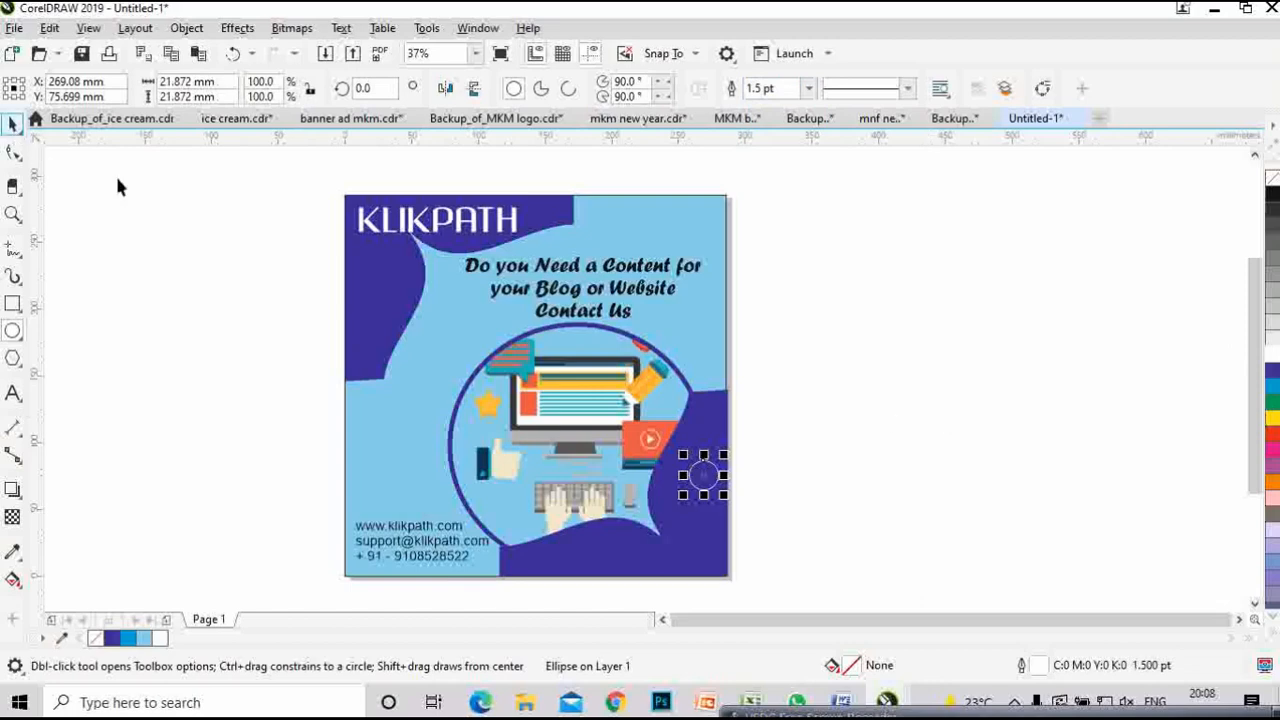
click(187, 335)
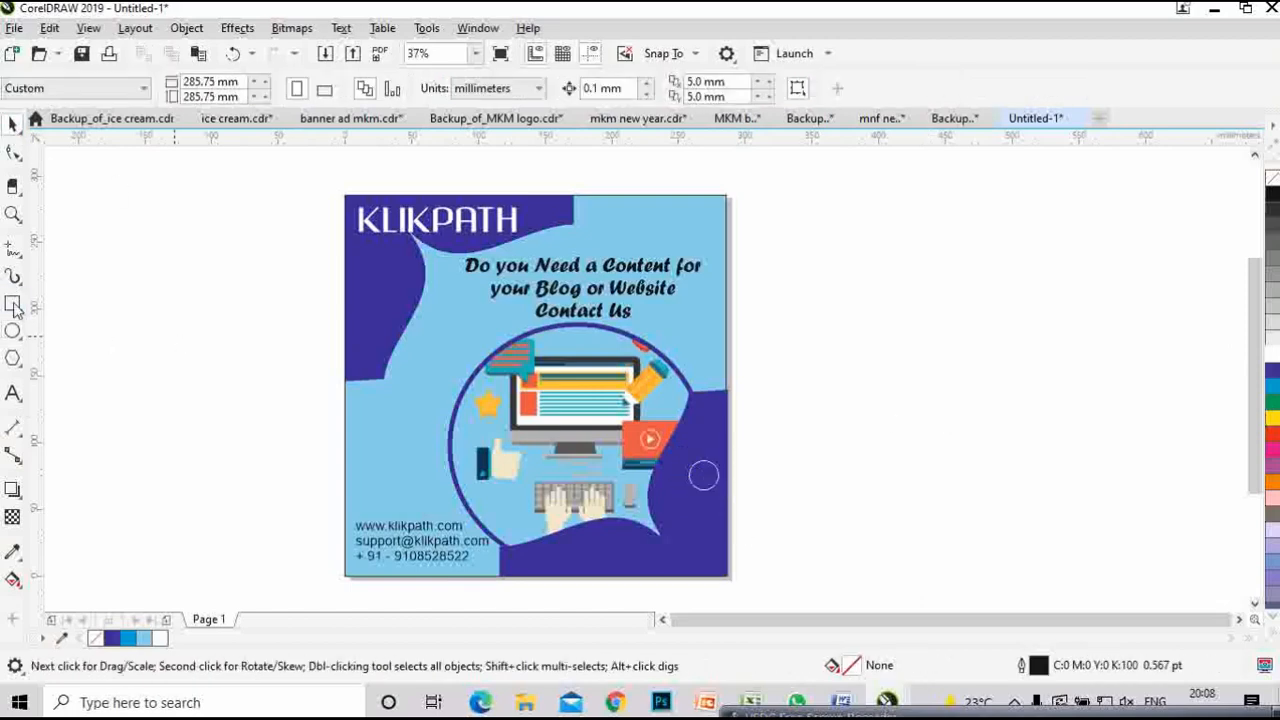
- Draw a polygon beside the poster and change its side count to 3 to make a triangle
click(13, 358)
drag(902, 352, 936, 360)
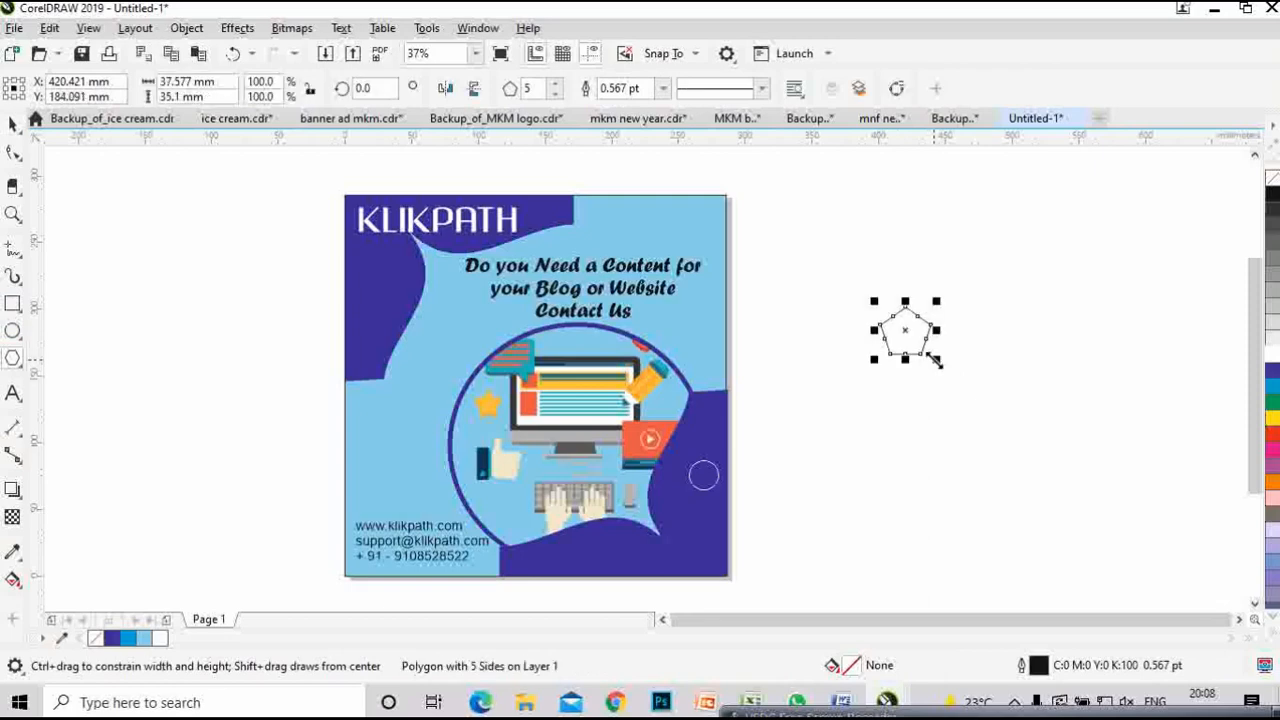
double_click(528, 88)
text(3)
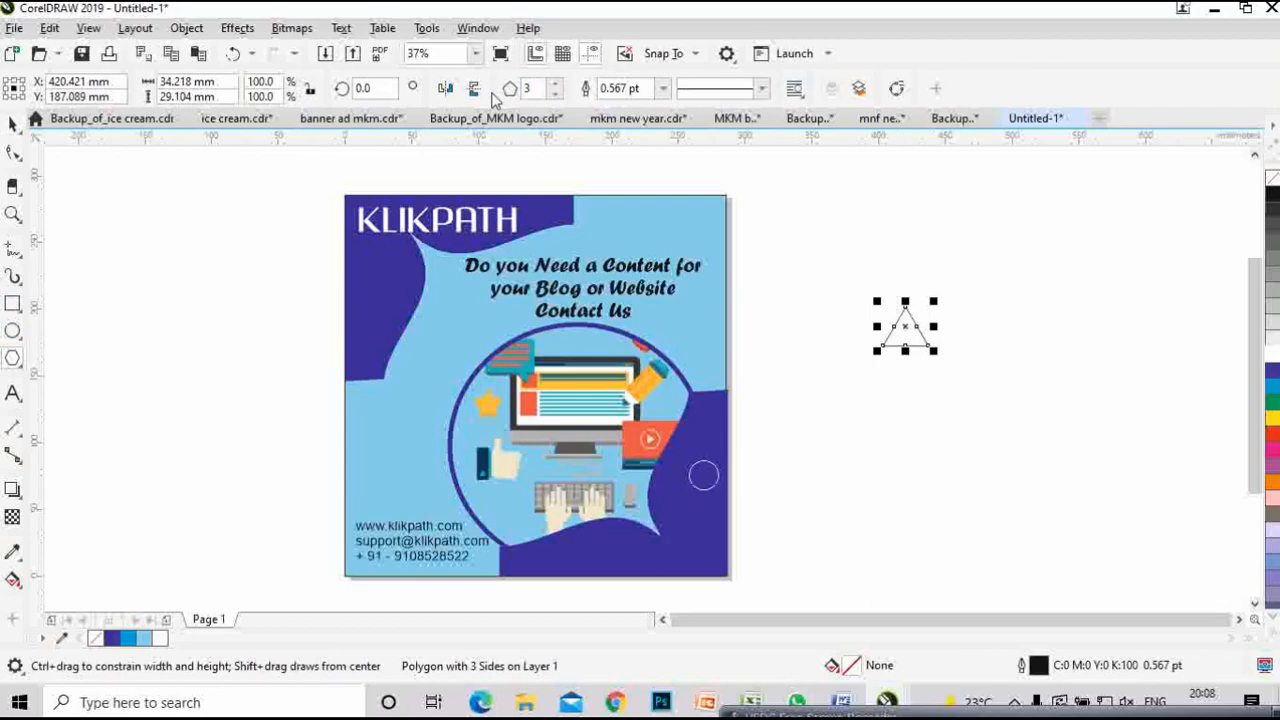
- Give the triangle a white 1.5 pt outline, move it onto the dark blue area, and shrink it to about 70%
click(14, 122)
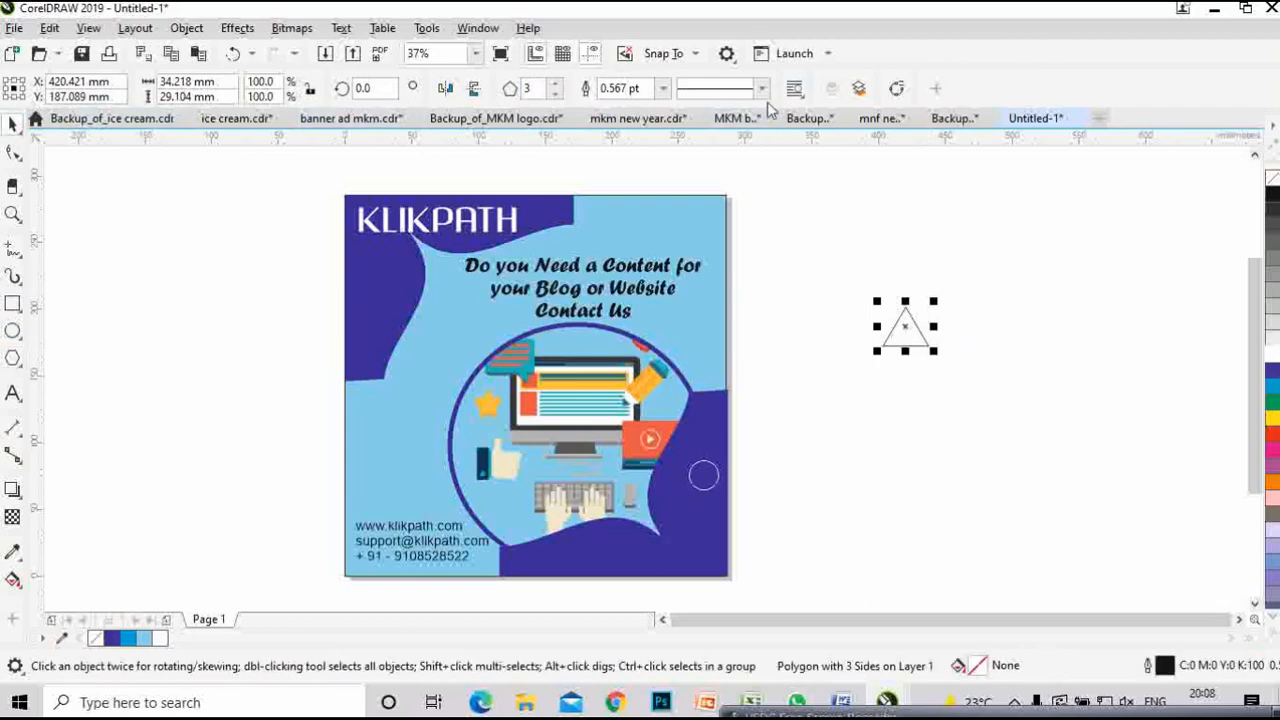
click(662, 88)
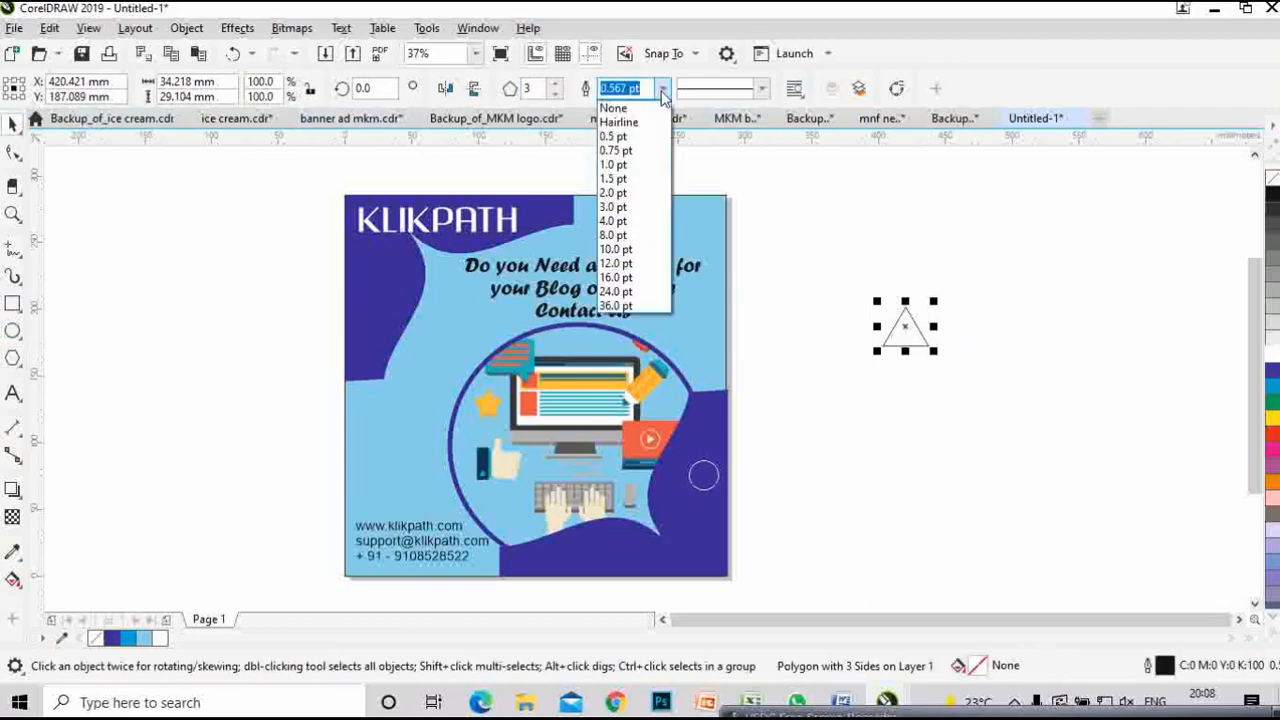
click(641, 183)
drag(906, 325, 708, 527)
scroll(708, 527, up, 2)
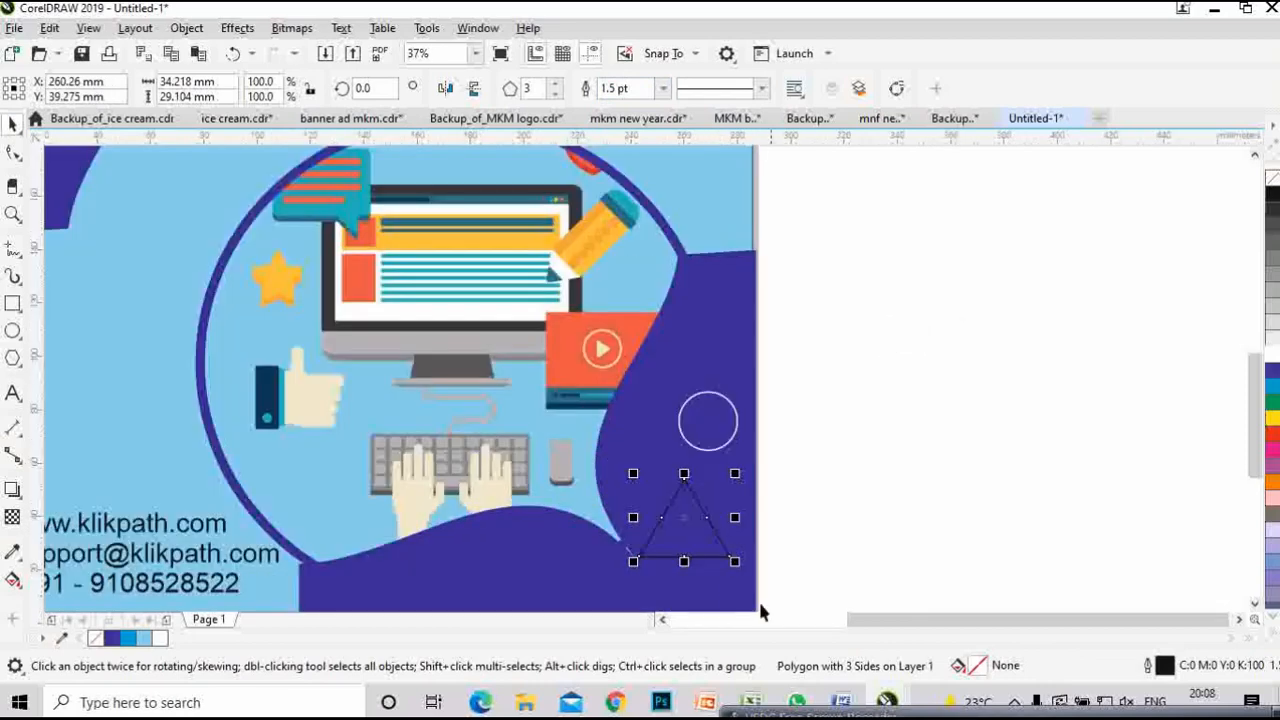
mouse_move(733, 569)
mouse_down()
mouse_move(730, 546)
mouse_move(735, 556)
mouse_up()
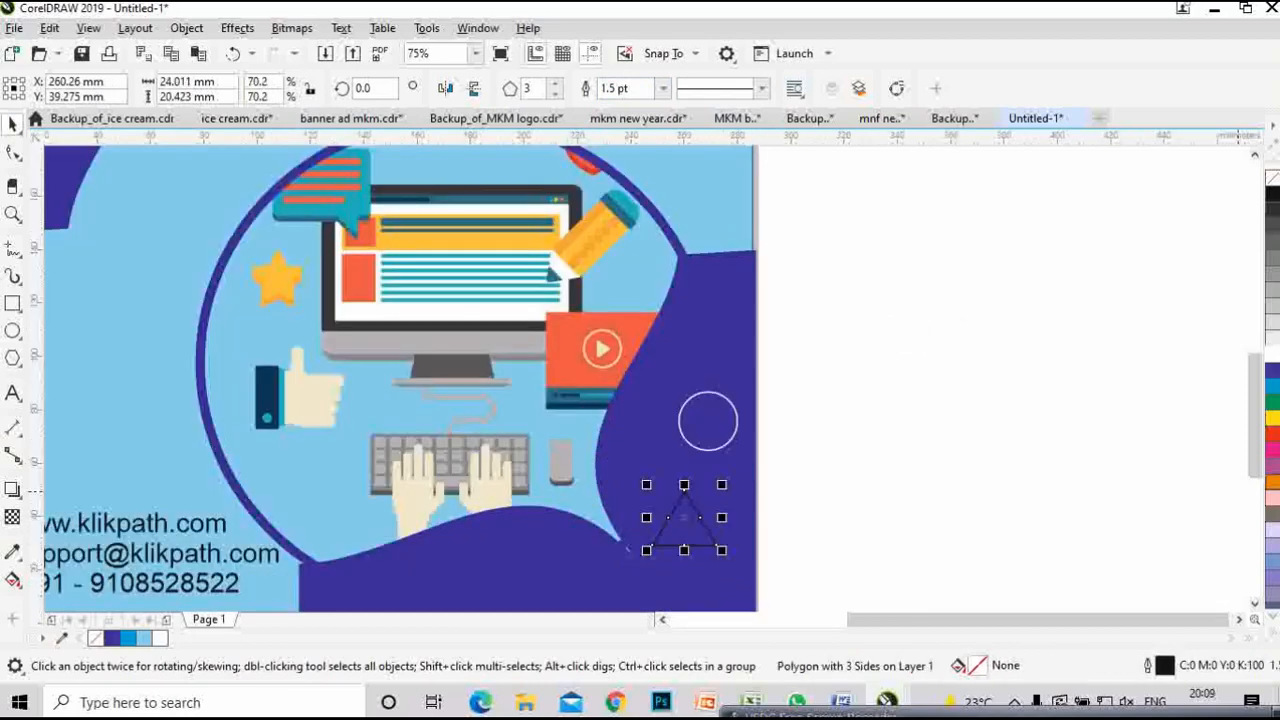
right_click(1272, 354)
scroll(760, 542, down, 2)
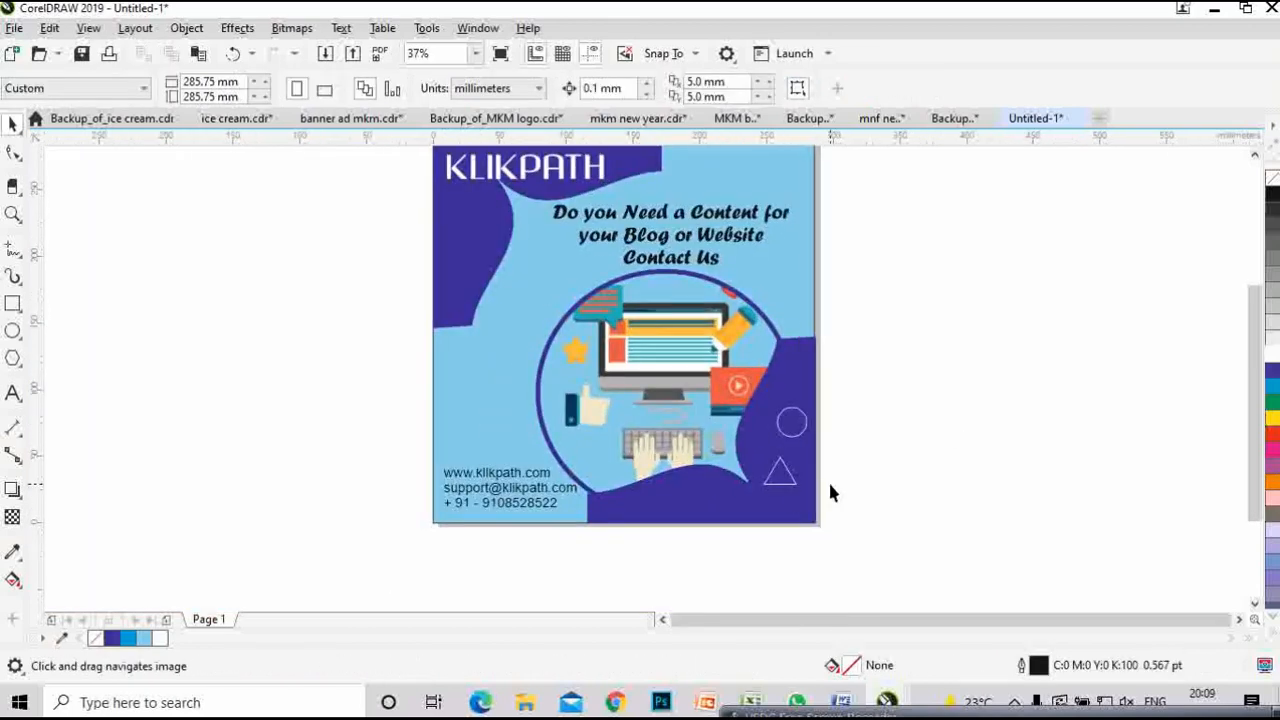
- Place a copy of the white triangle near the bottom edge and tilt it about 38 degrees
click(777, 470)
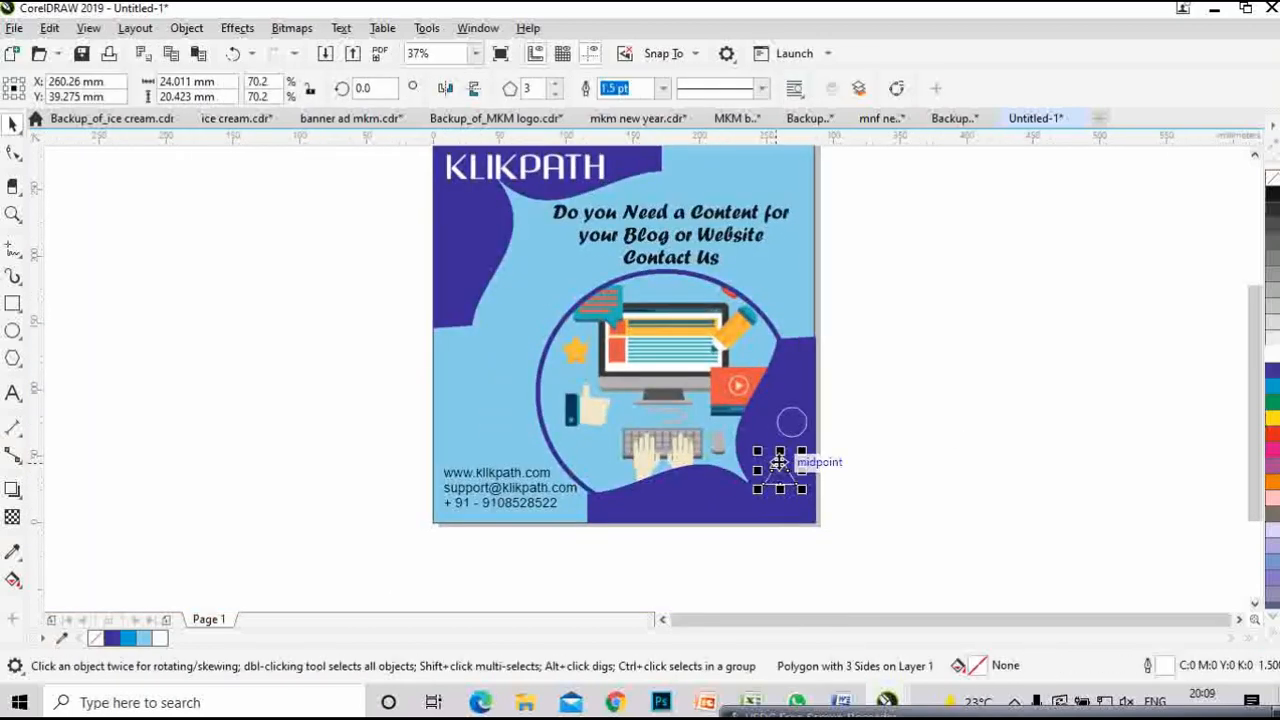
drag(782, 470, 679, 502)
scroll(678, 503, up, 4)
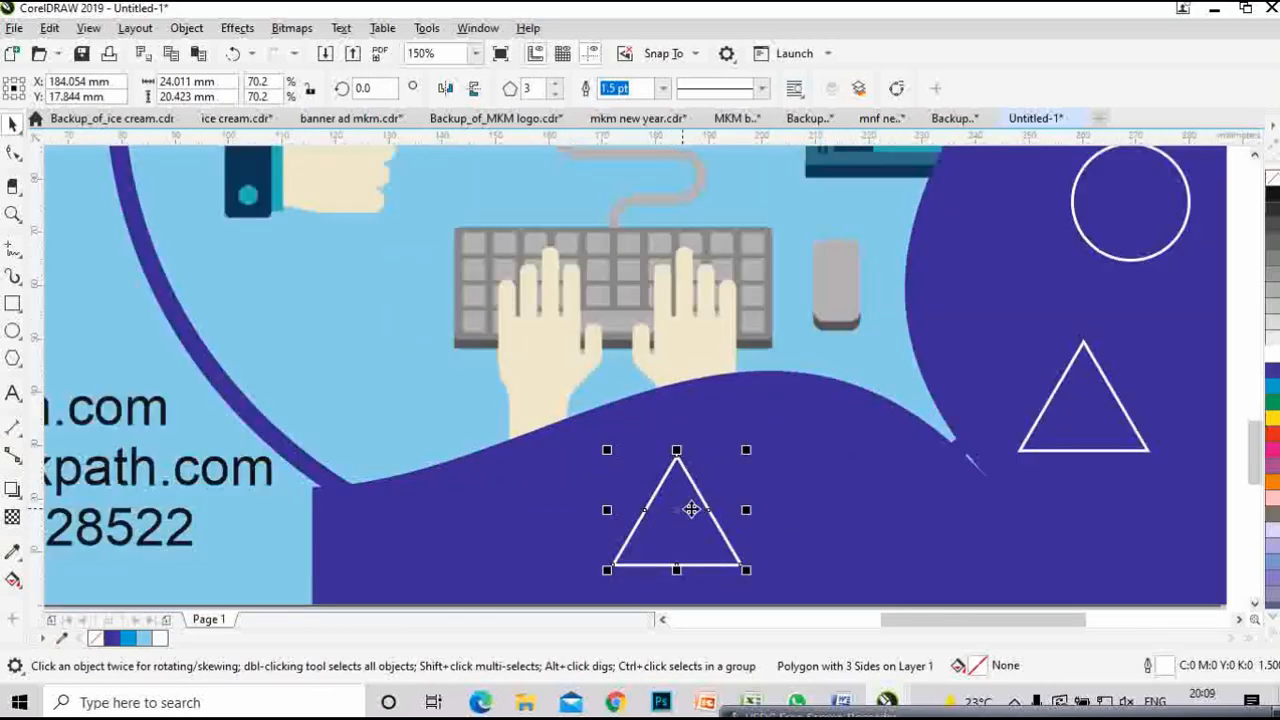
click(677, 510)
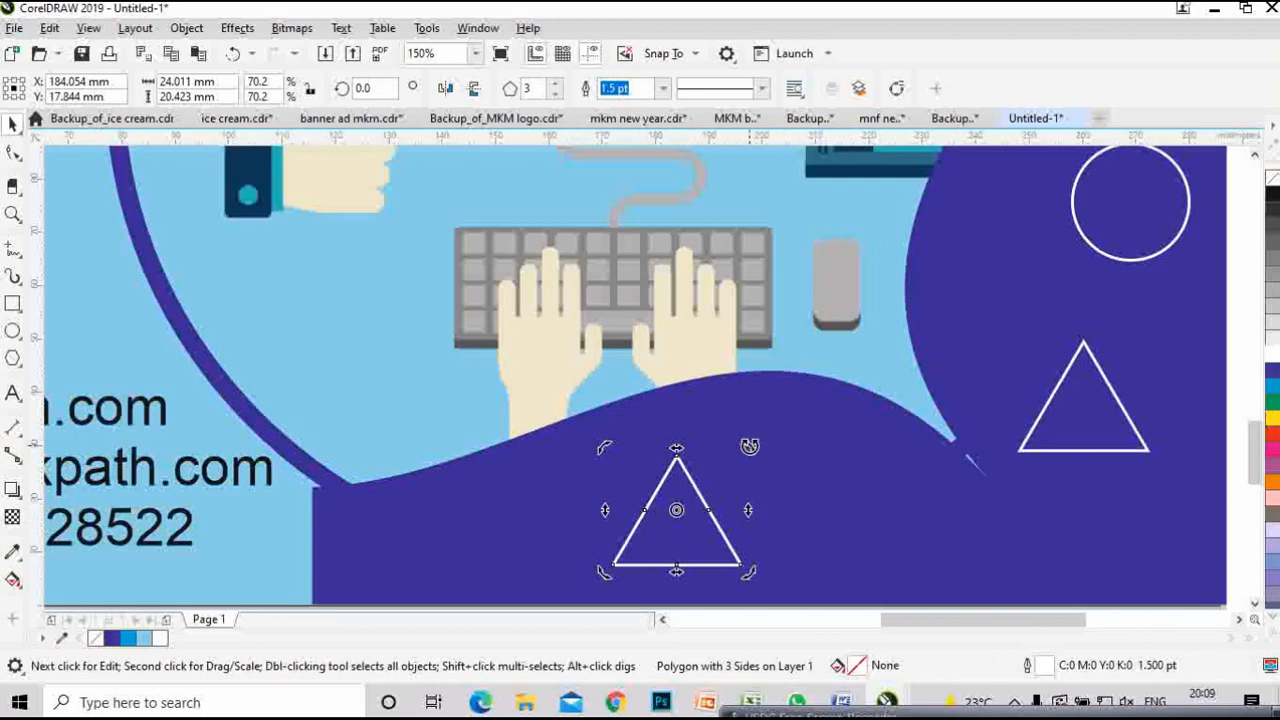
drag(748, 449, 696, 419)
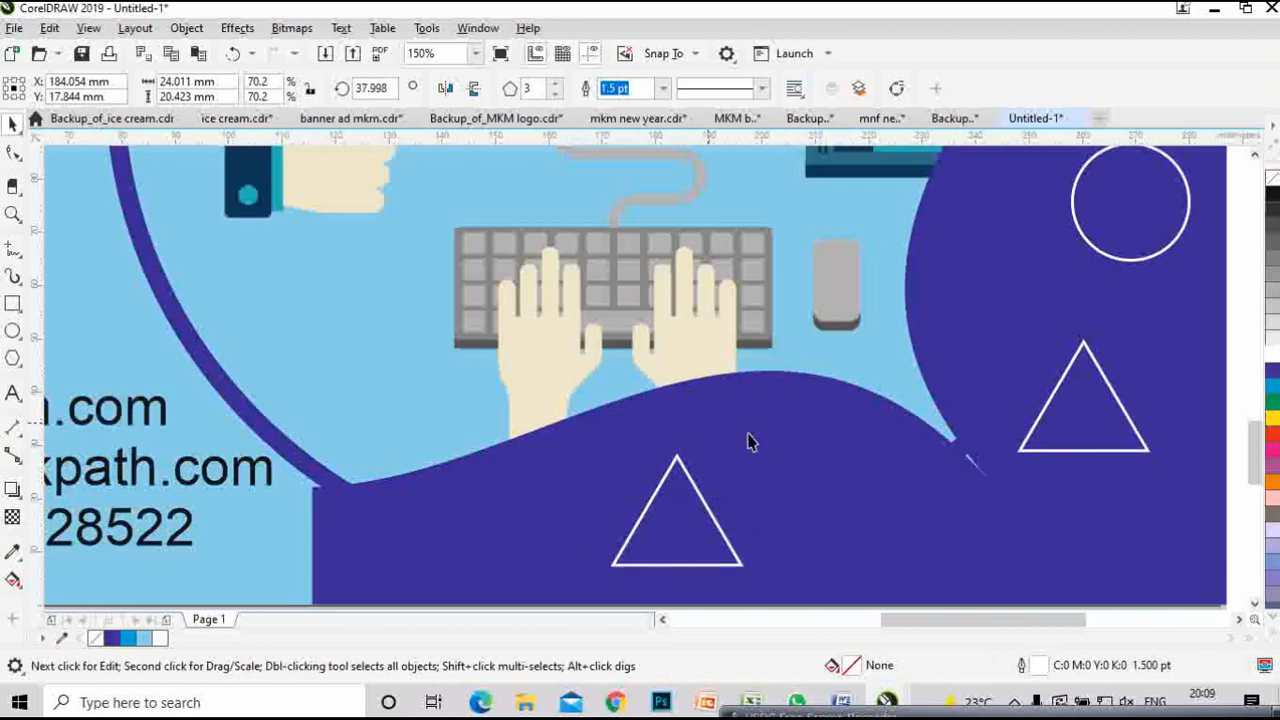
scroll(752, 472, down, 2)
click(884, 430)
drag(906, 406, 899, 463)
- Copy the circle and both triangles together to the poster's top-left area
click(743, 475)
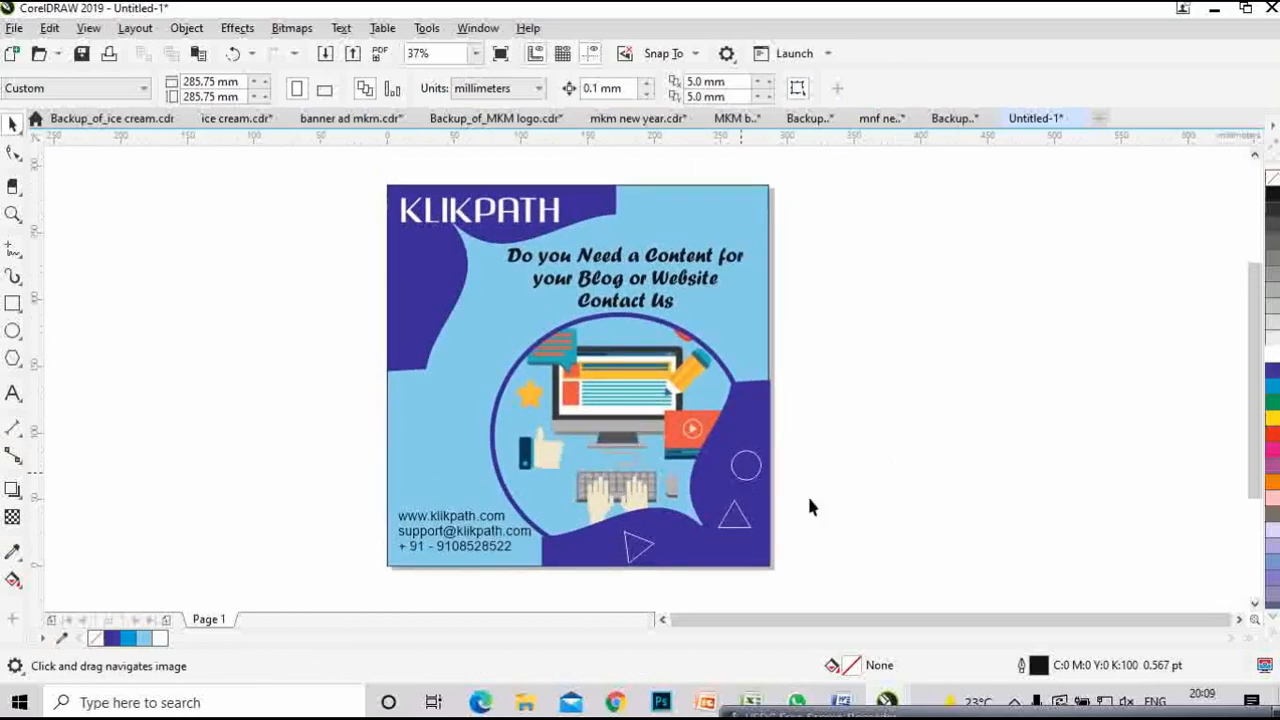
shift+click(744, 524)
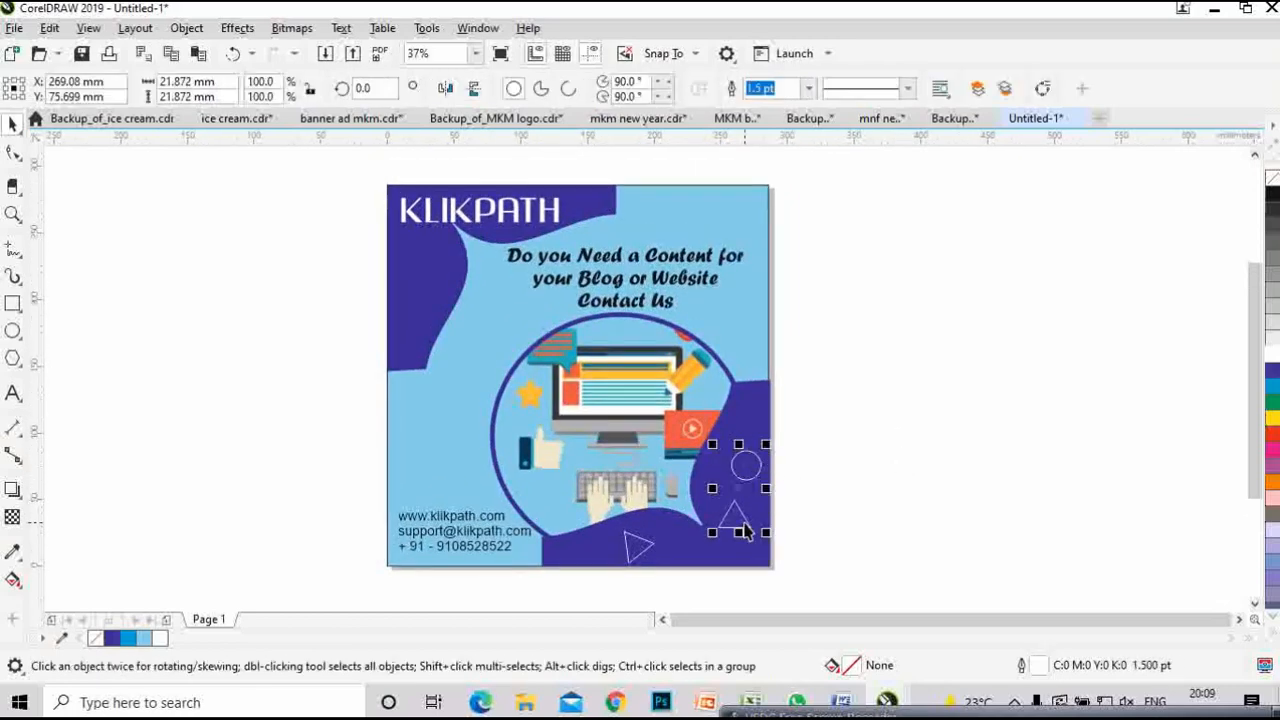
shift+click(638, 547)
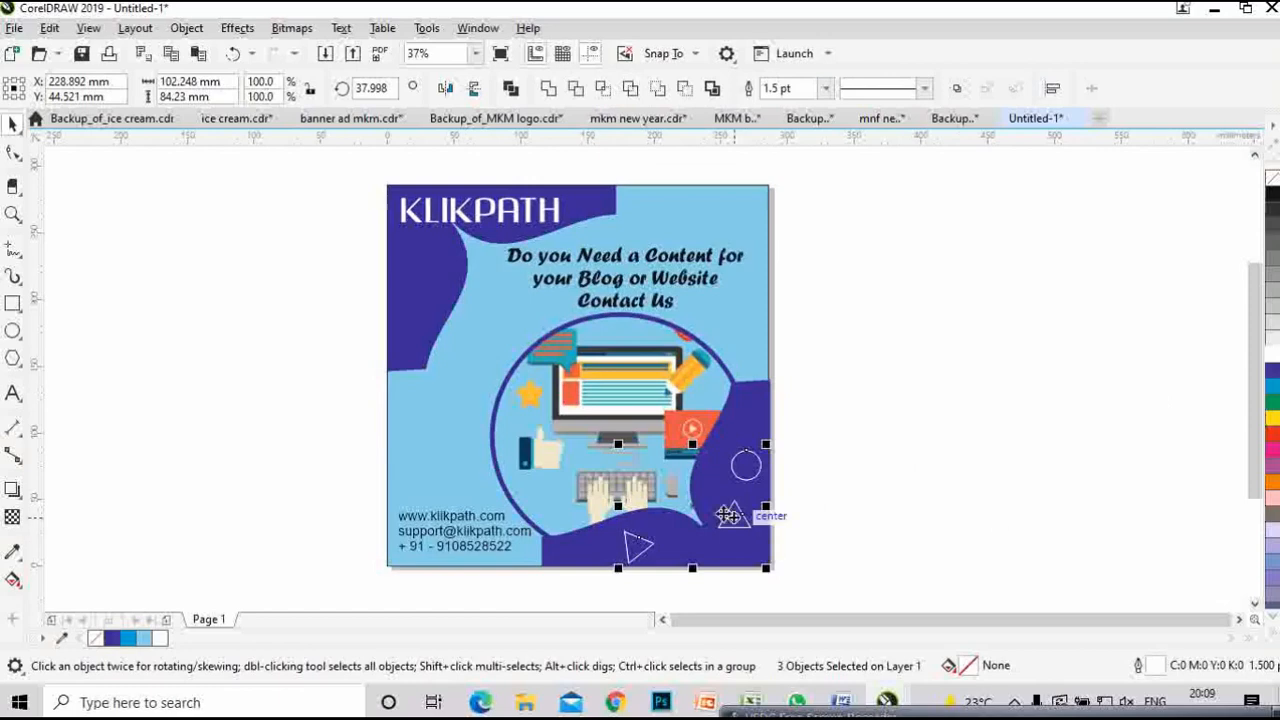
drag(730, 514, 455, 275)
scroll(435, 278, up, 2)
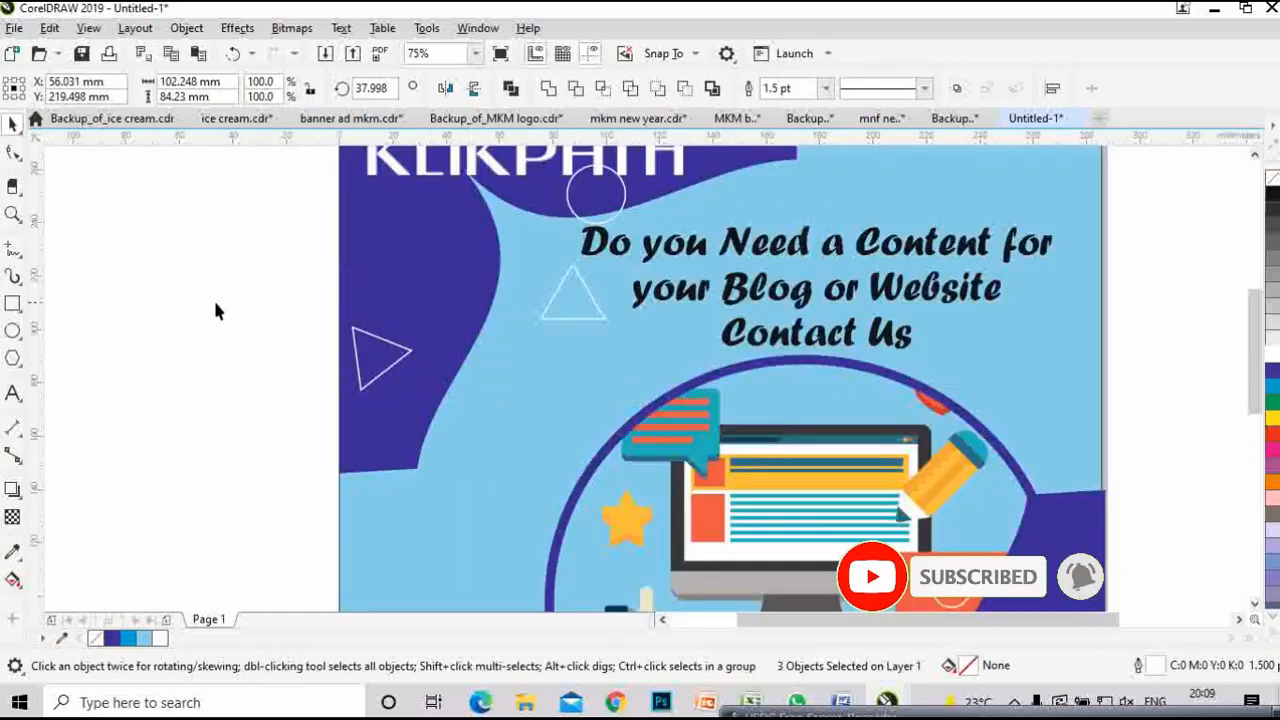
- Arrange the copied circle and triangles within the top-left dark blue corner, triangle under the circle
click(597, 197)
drag(597, 197, 442, 214)
drag(584, 316, 455, 296)
click(1158, 272)
scroll(934, 328, down, 1)
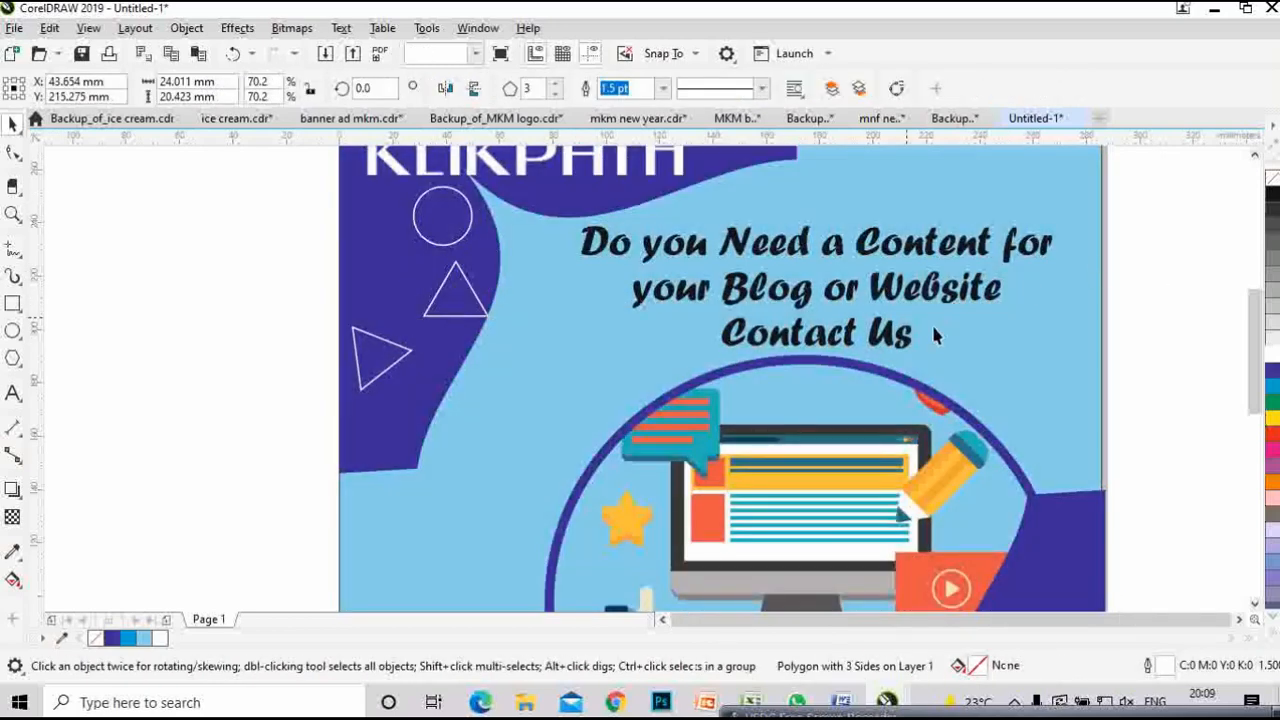
drag(1012, 343, 809, 349)
drag(936, 384, 744, 386)
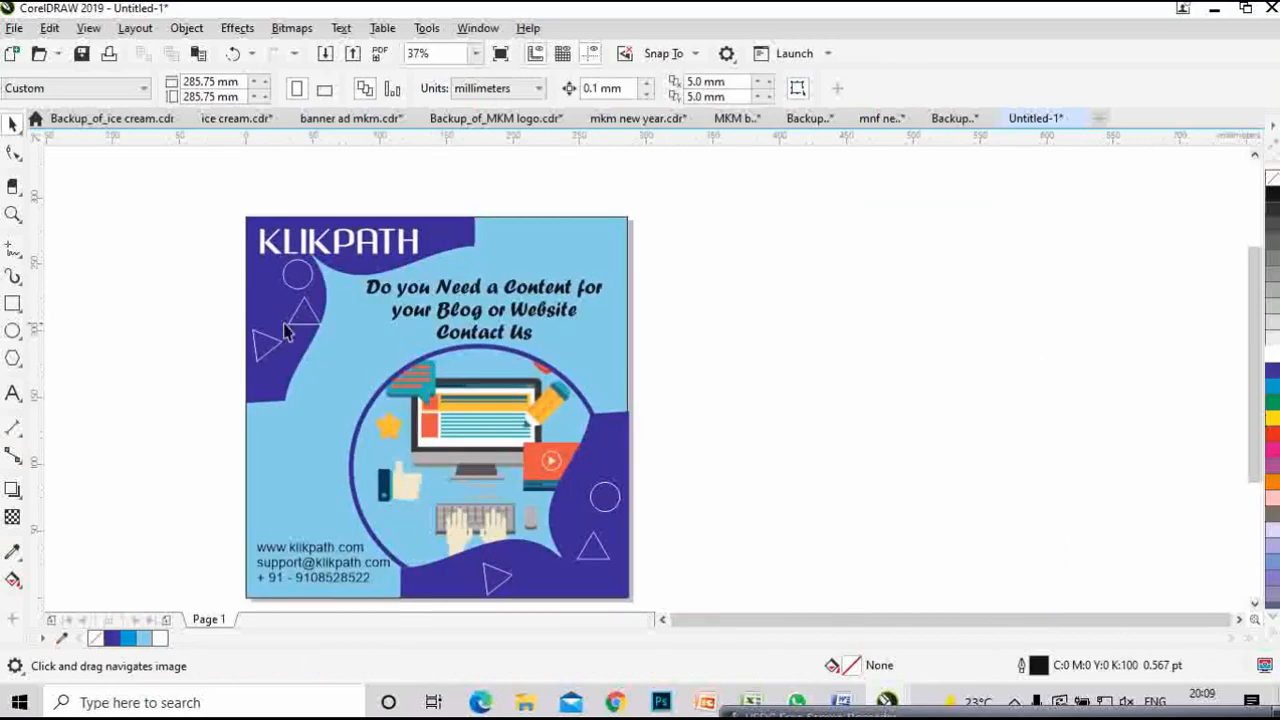
drag(306, 321, 293, 318)
scroll(622, 357, down, 1)
- Save the drawing with Ctrl+S under the file name klikpath
click(805, 436)
drag(809, 441, 809, 406)
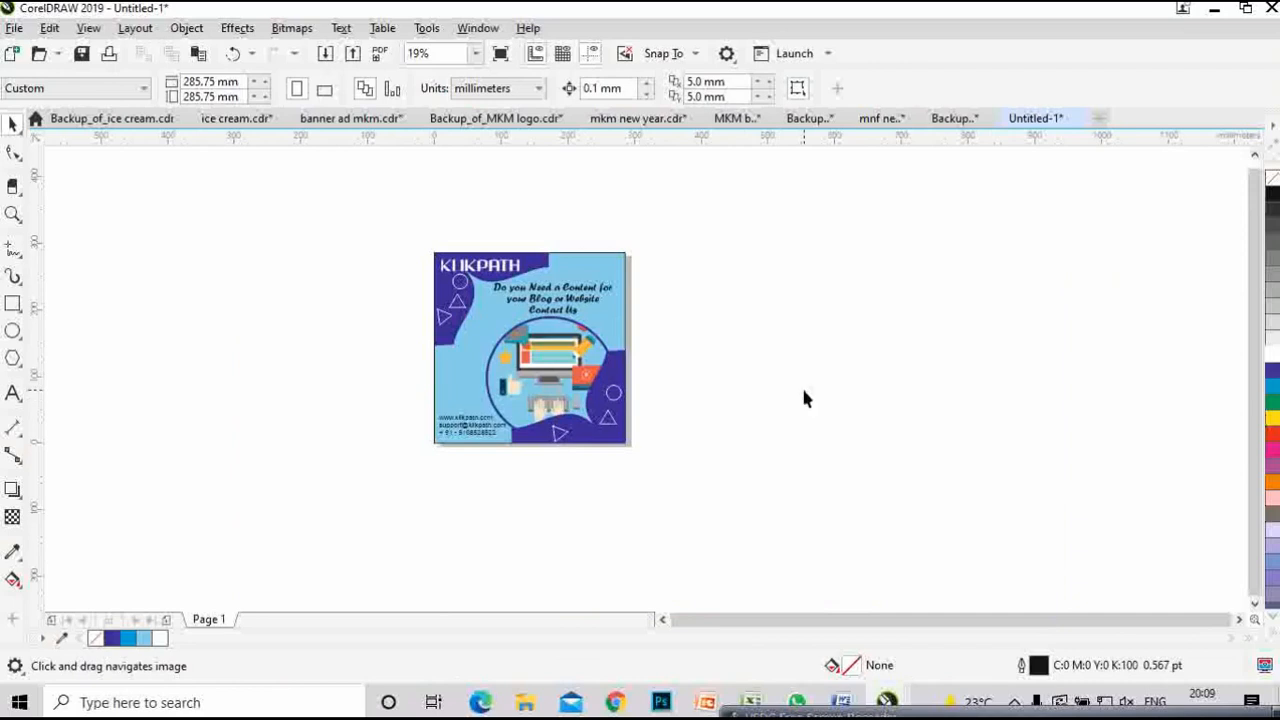
key(ctrl+s)
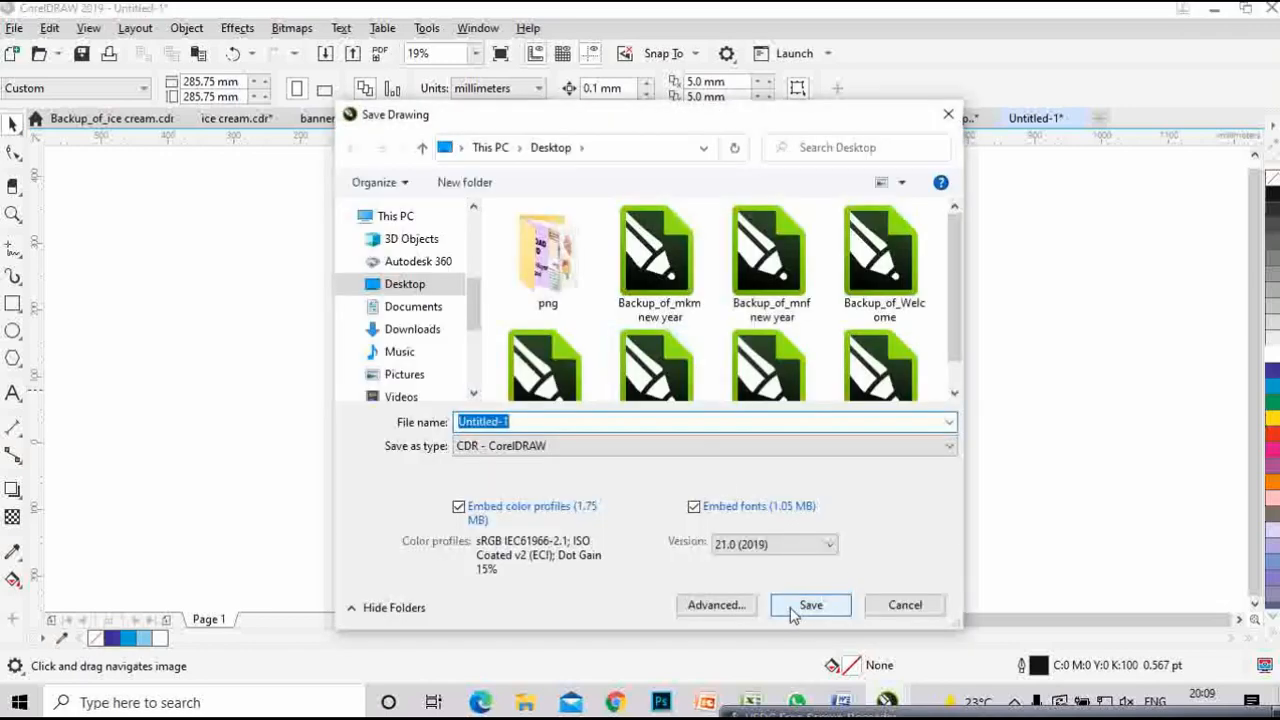
text(klikpath)
key(Return)
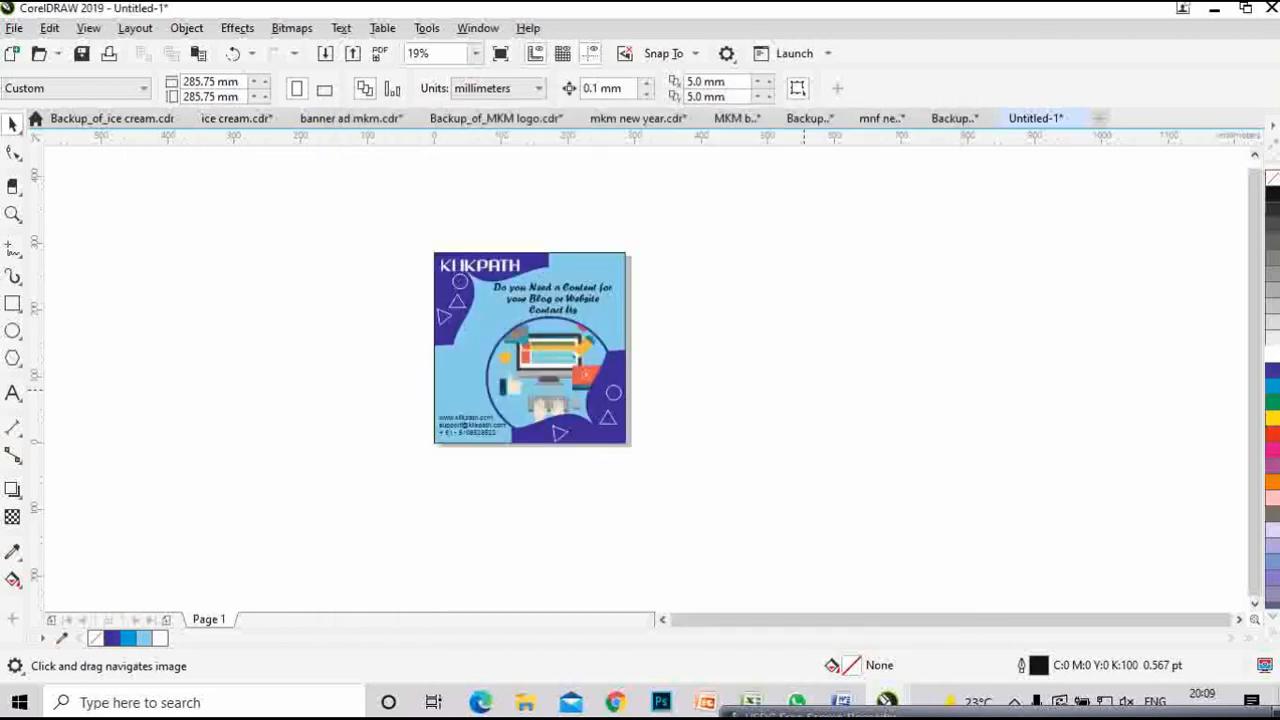
scroll(605, 400, up, 1)
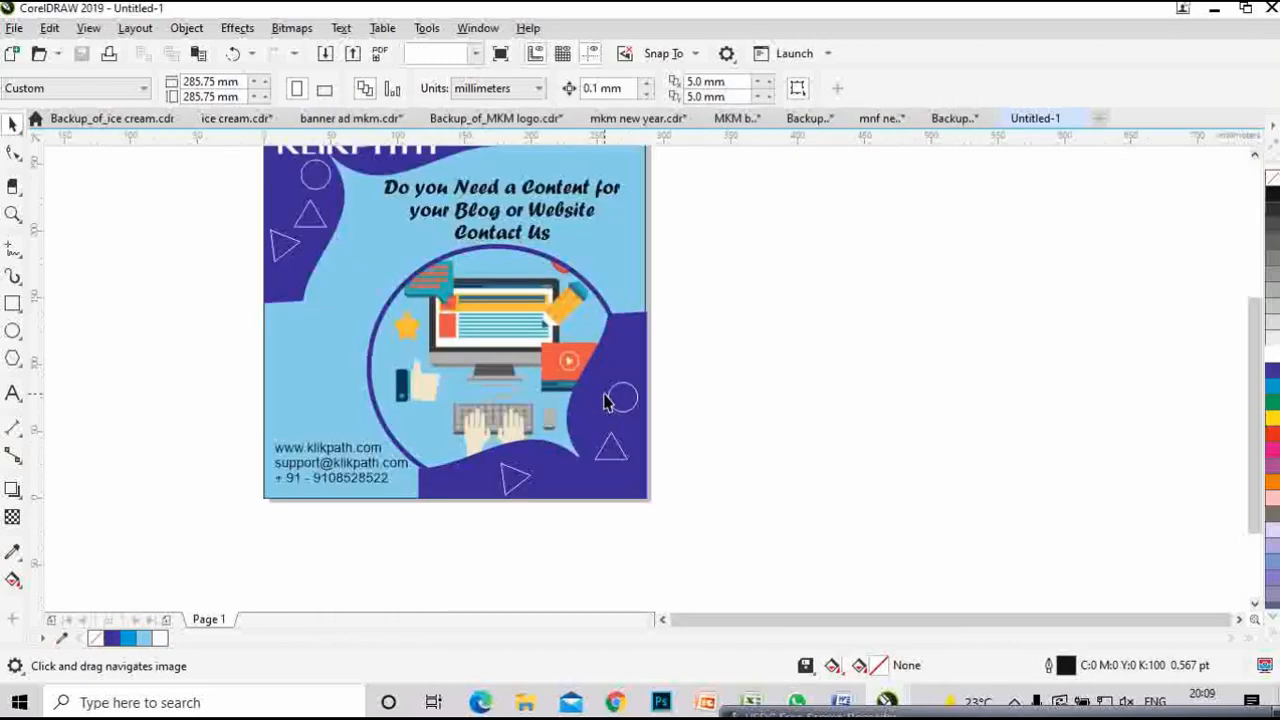
scroll(605, 400, down, 2)
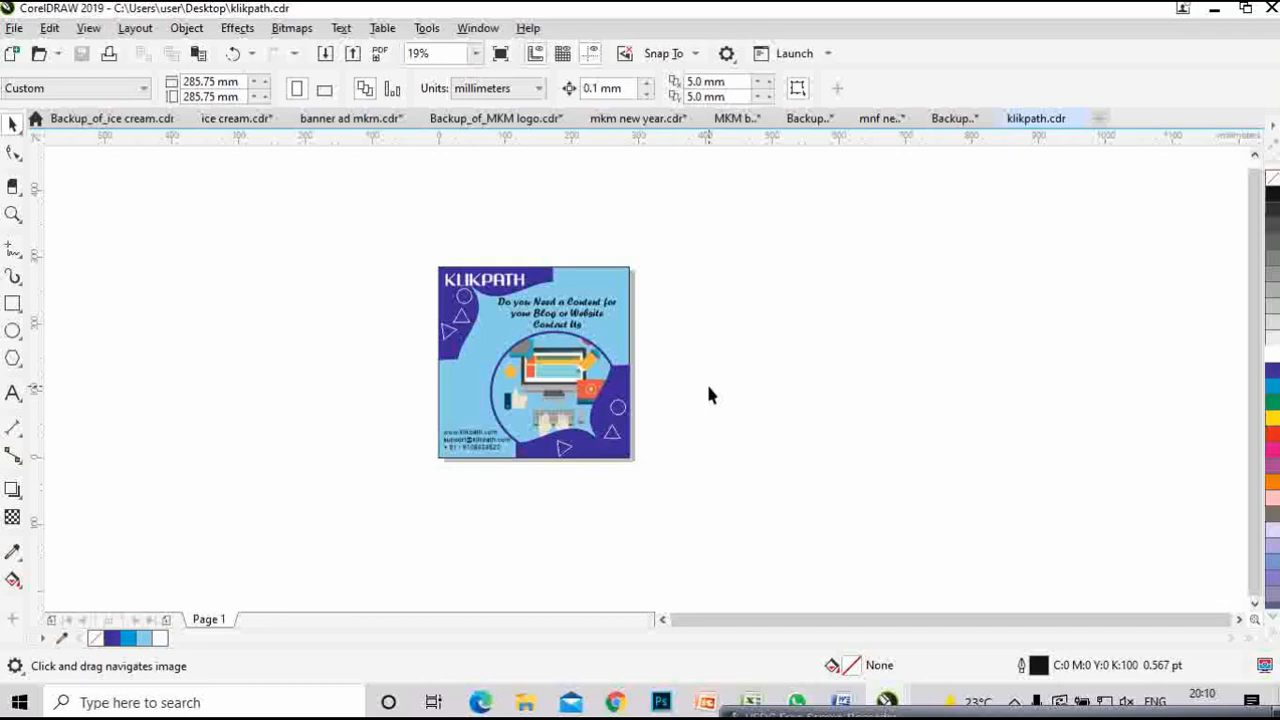
- Select all poster objects and export them as a JPG named 'klikpath content'
drag(403, 226, 706, 487)
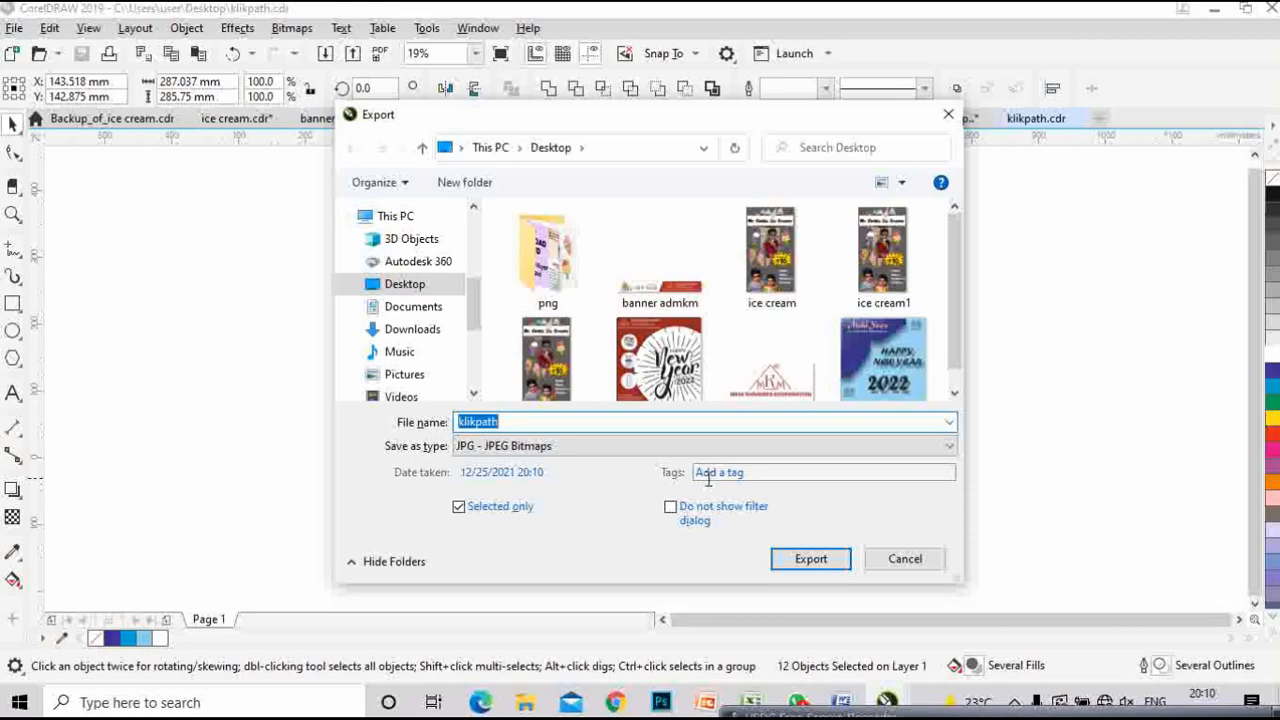
key(End)
text(content)
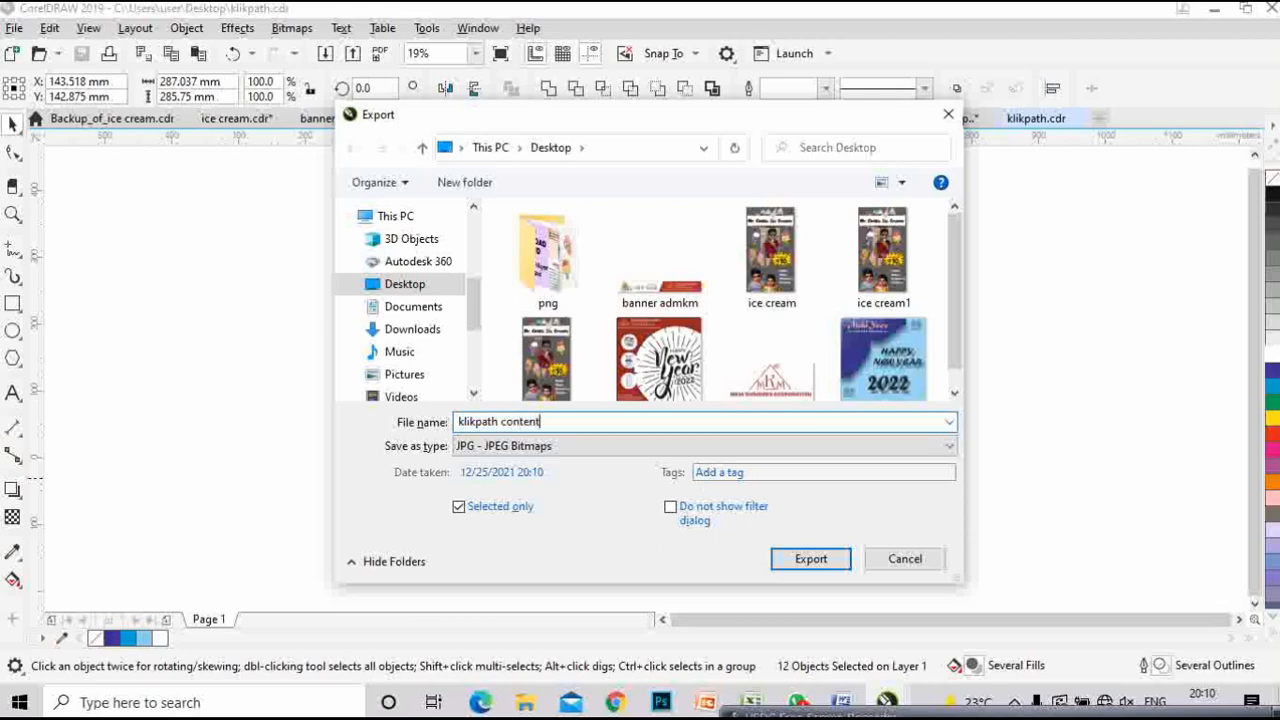
click(568, 452)
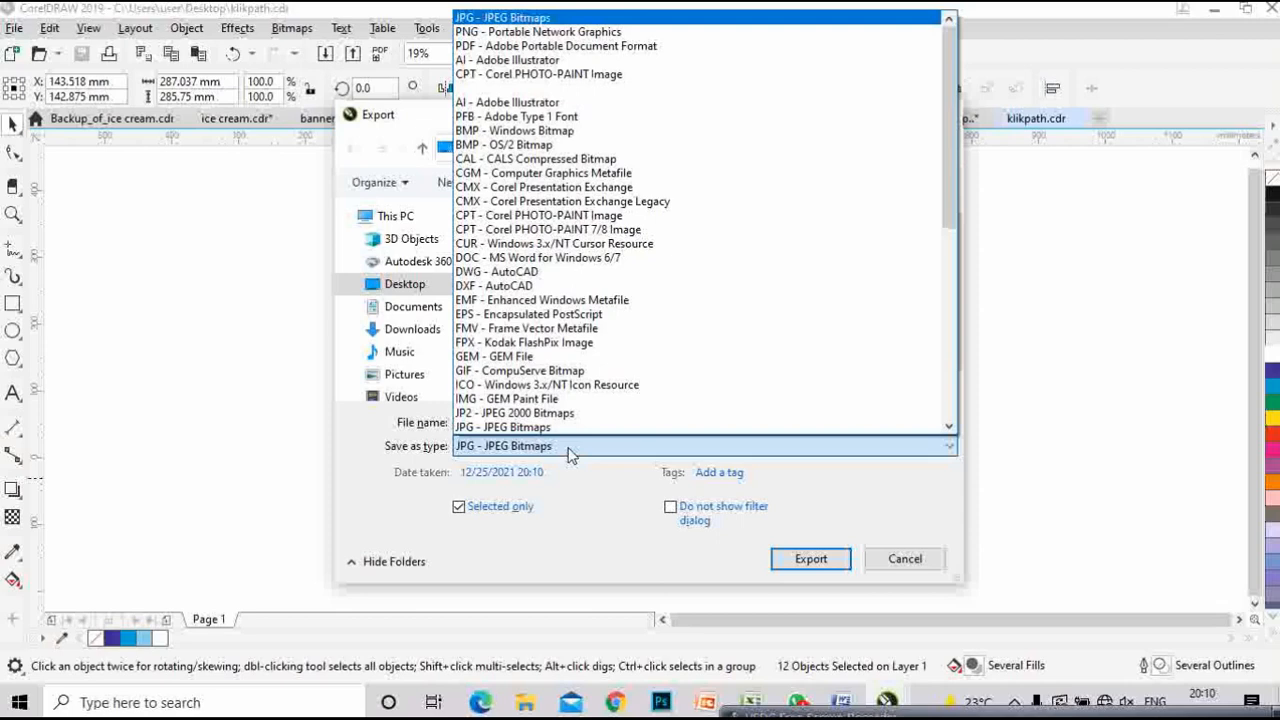
click(568, 452)
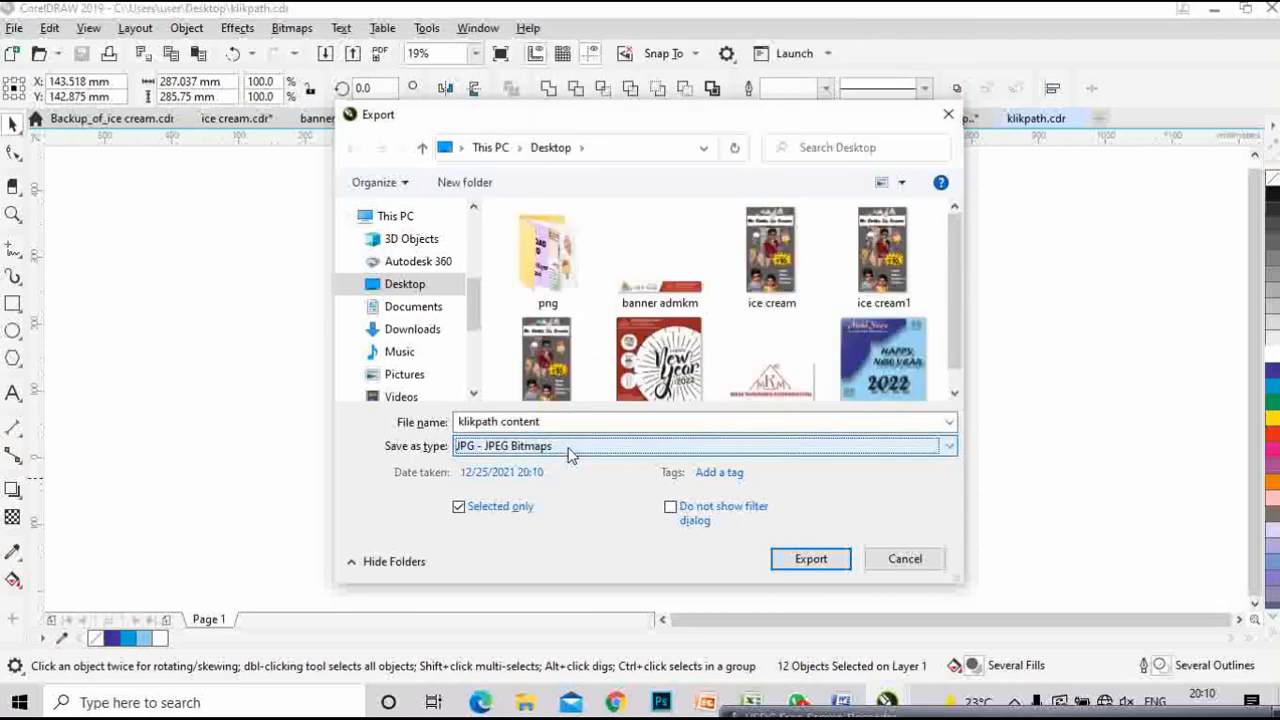
click(828, 558)
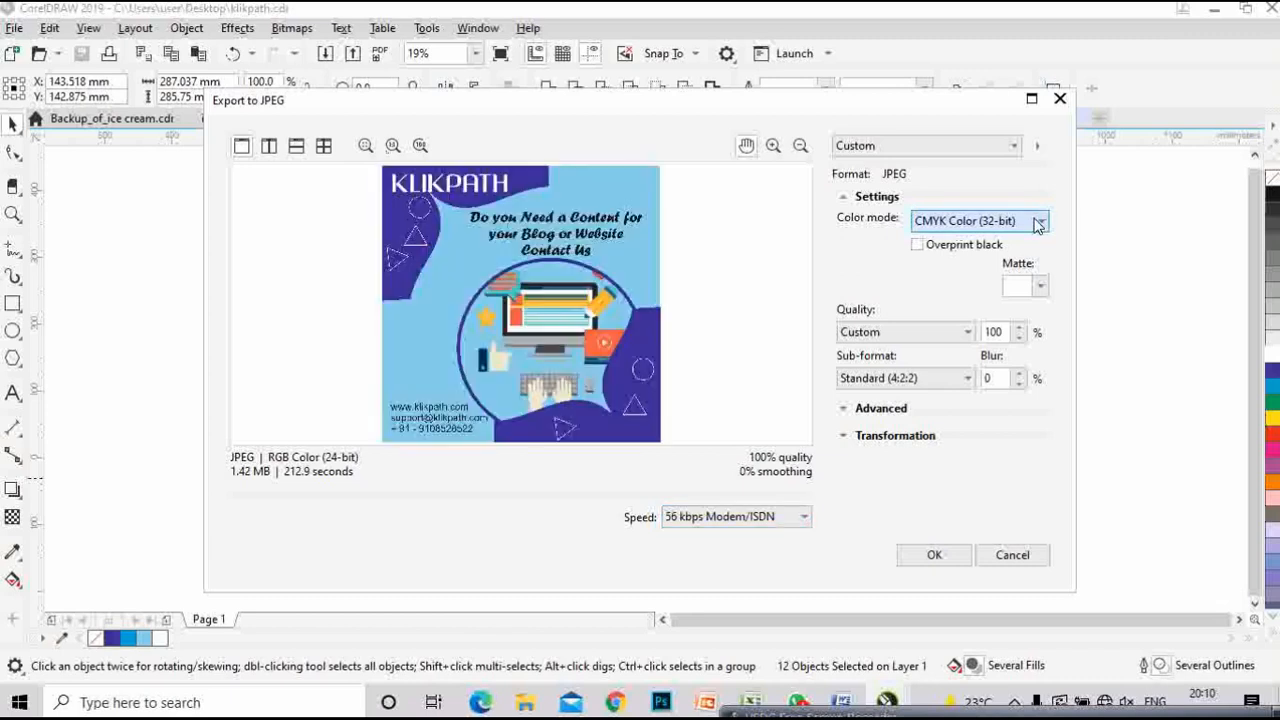
- Set the JPEG colour mode to RGB Color (24-bit) and confirm the export
click(1039, 222)
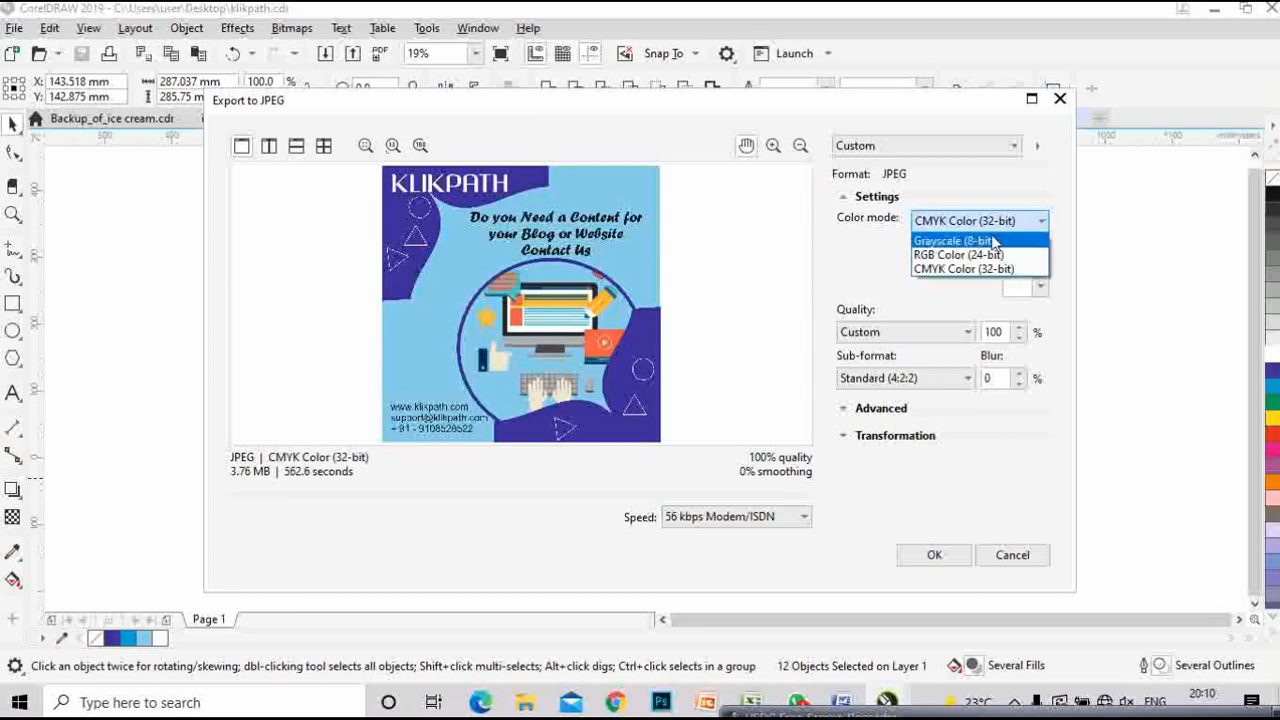
click(960, 254)
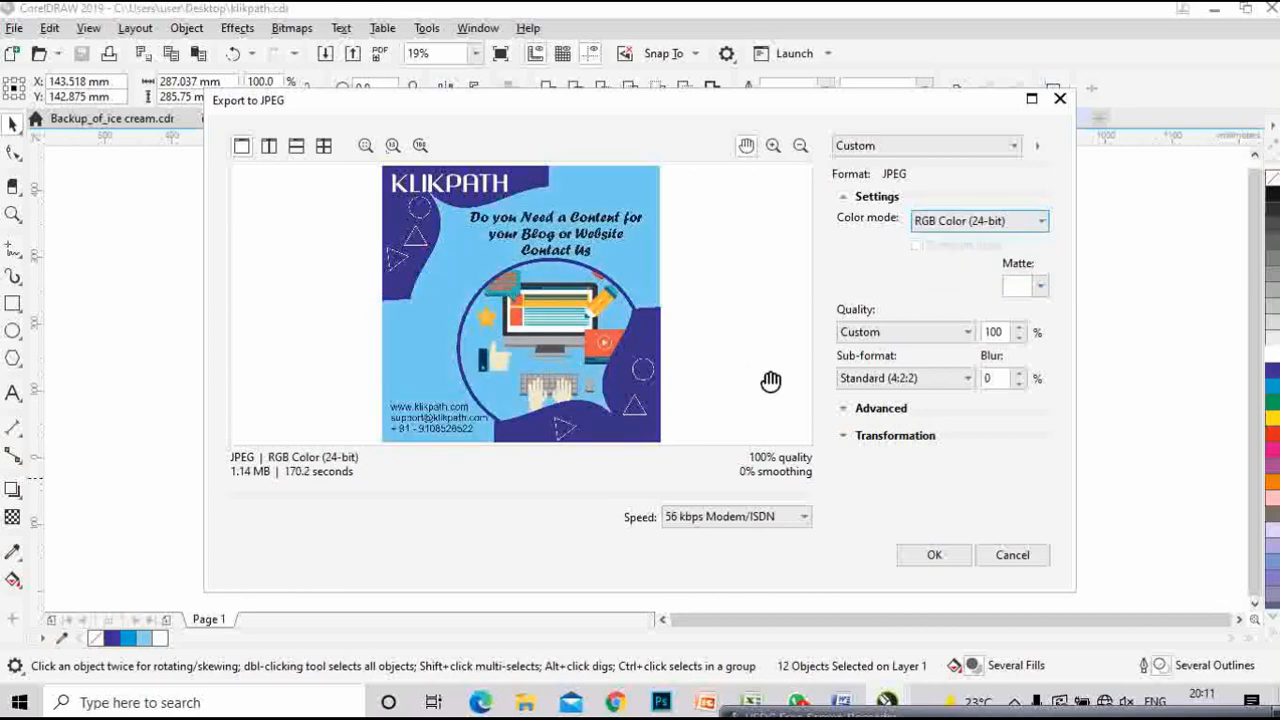
click(929, 556)
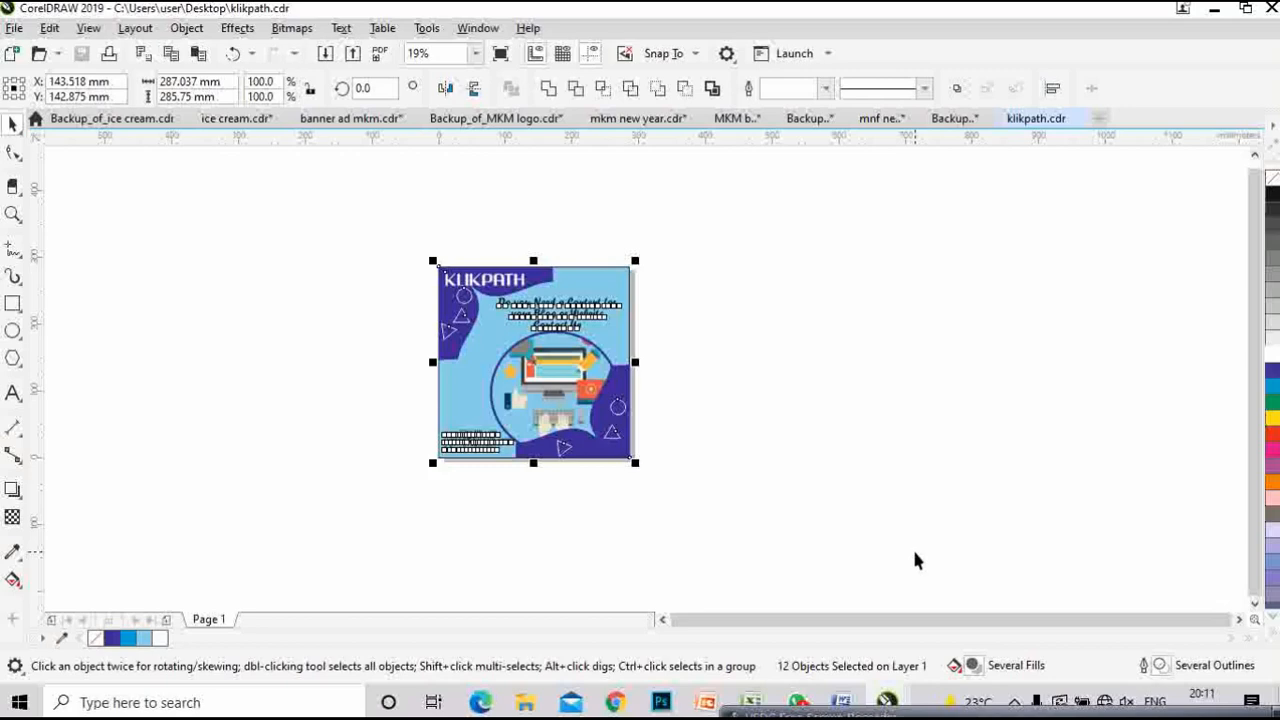
click(911, 548)
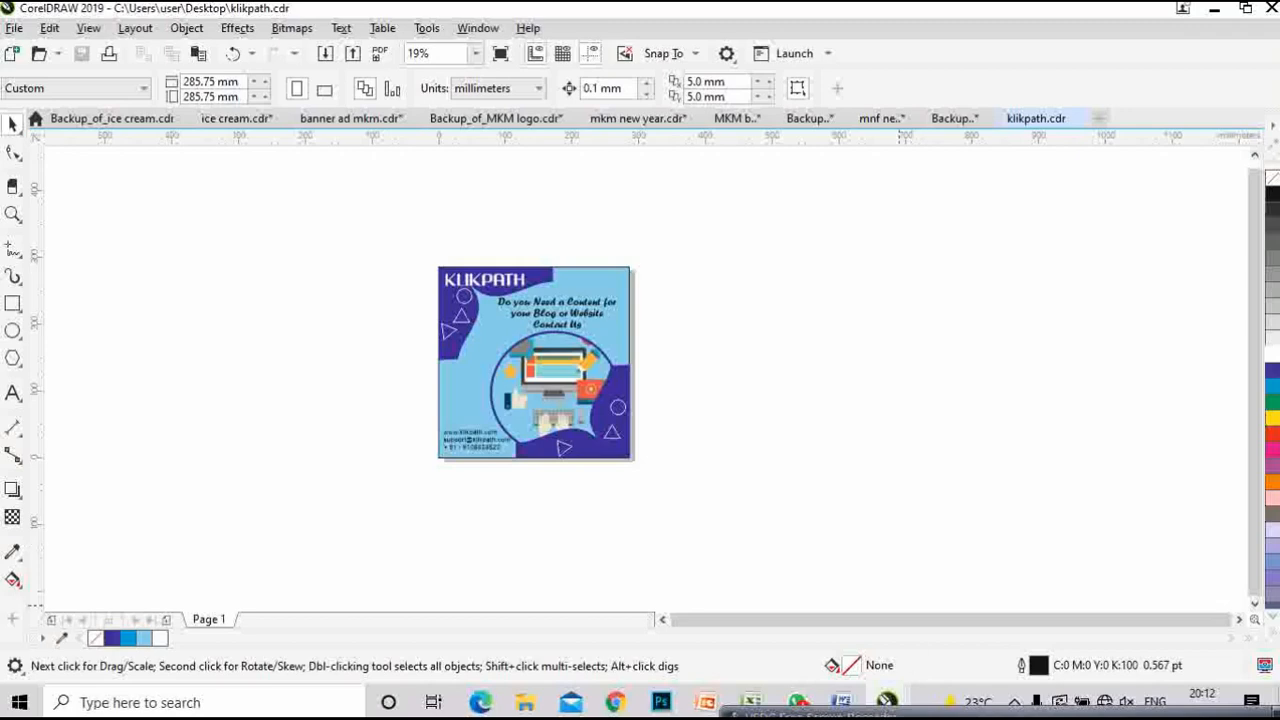
click(887, 702)
drag(884, 526, 894, 478)
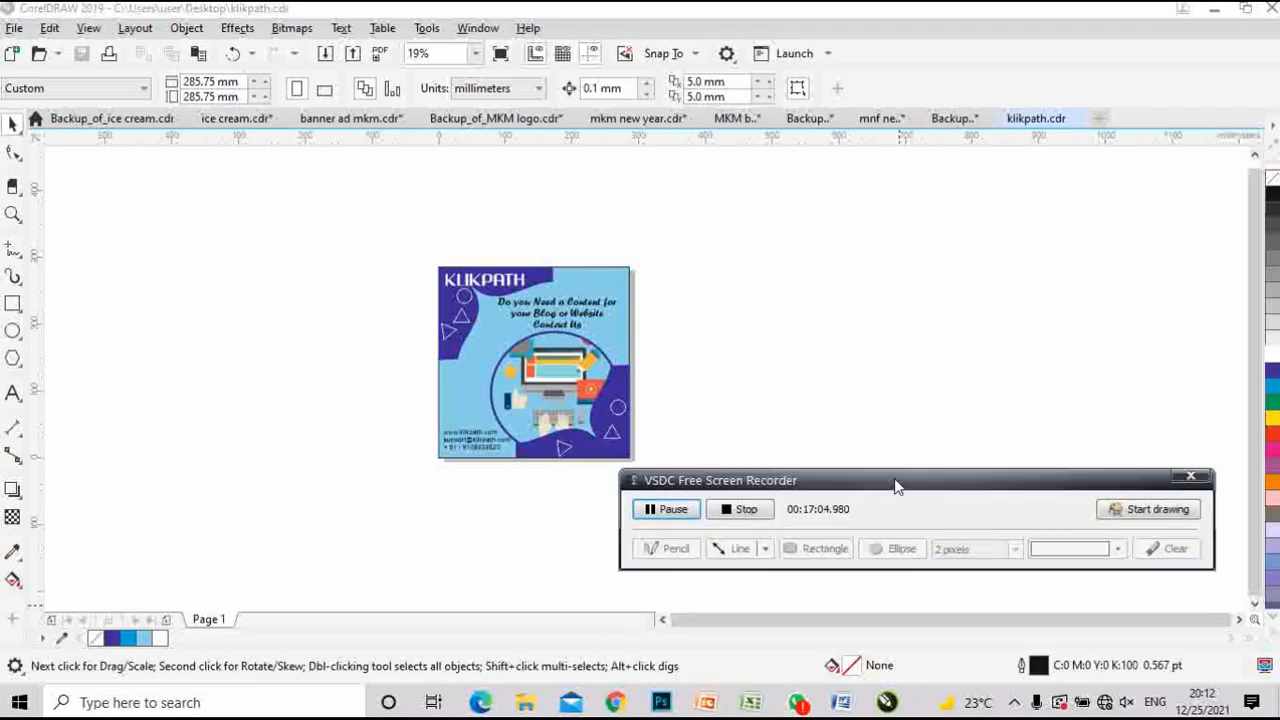